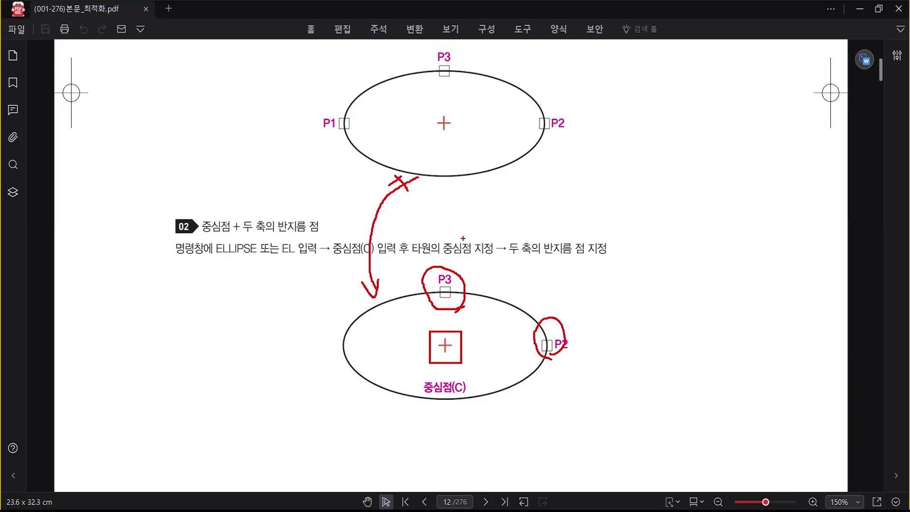
# Step: Switch to the AutoCAD drawing and erase the rectangle together with the circle inside it
pyautogui.press('Escape')
pyautogui.hotkey('alt', 'Tab')
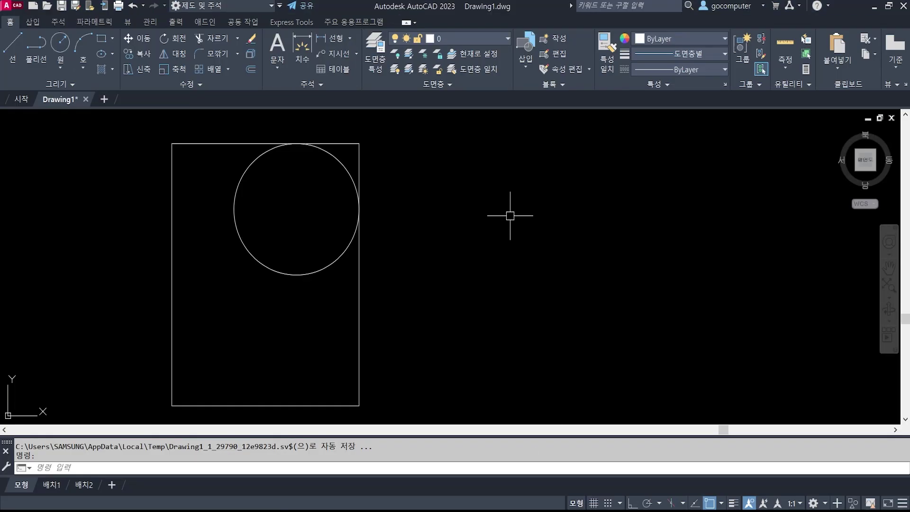
pyautogui.write('e')
pyautogui.press('space')
pyautogui.click(403, 259)
pyautogui.press('Escape')
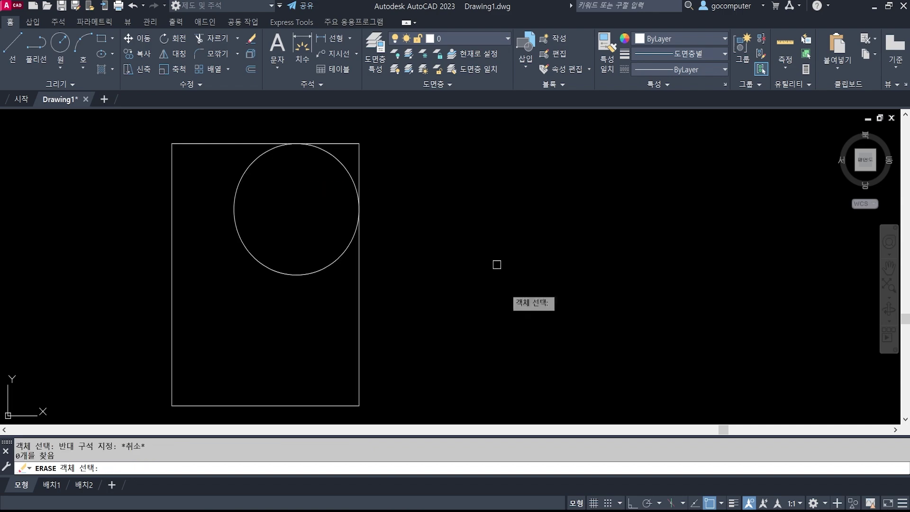
pyautogui.press('Escape')
pyautogui.write('e')
pyautogui.press('space')
pyautogui.click(392, 415)
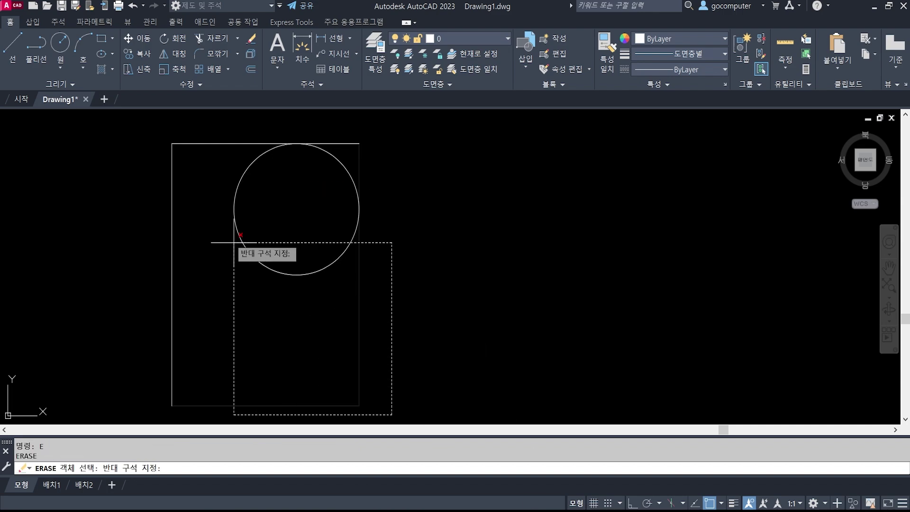
pyautogui.click(102, 130)
pyautogui.press('space')
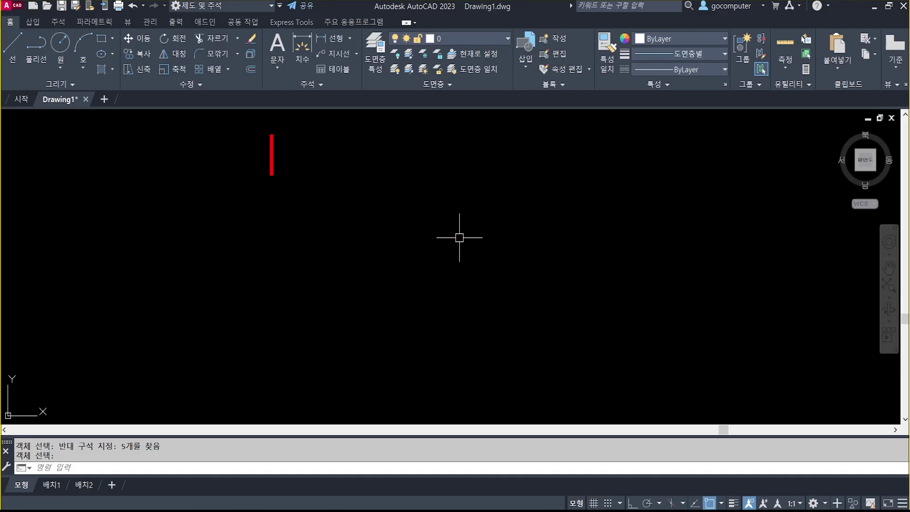
pyautogui.write('e')
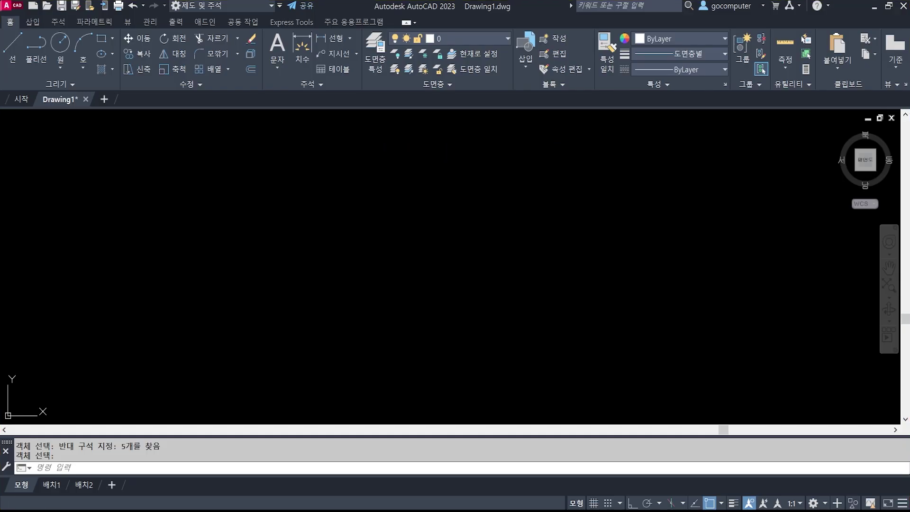
pyautogui.write('el')
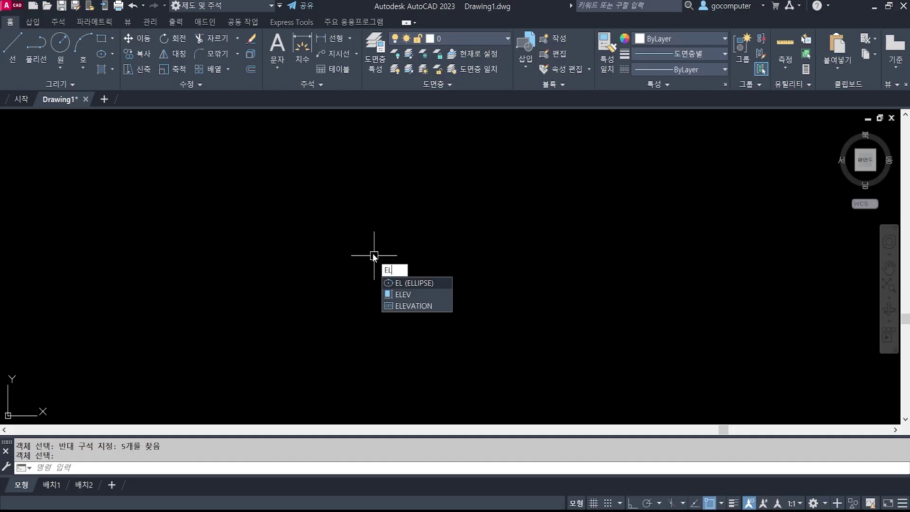
pyautogui.press('Return')
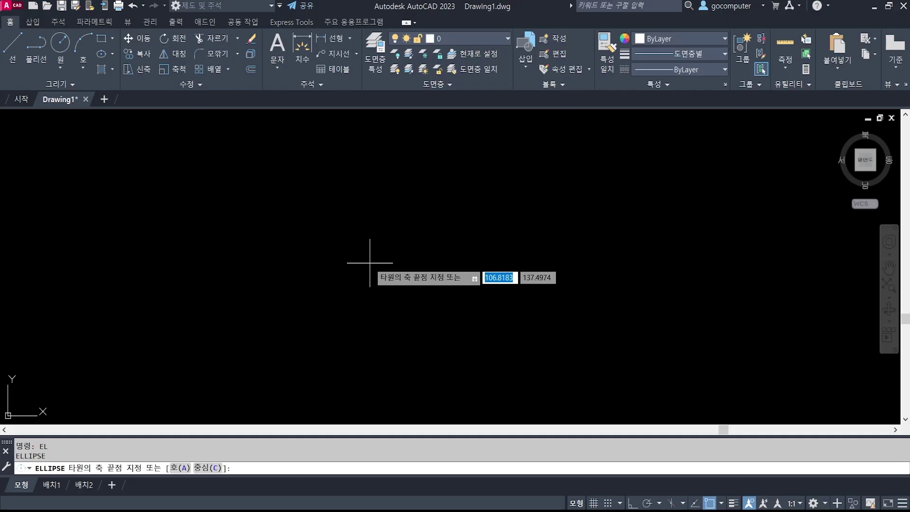
pyautogui.press('Escape')
pyautogui.press('Escape')
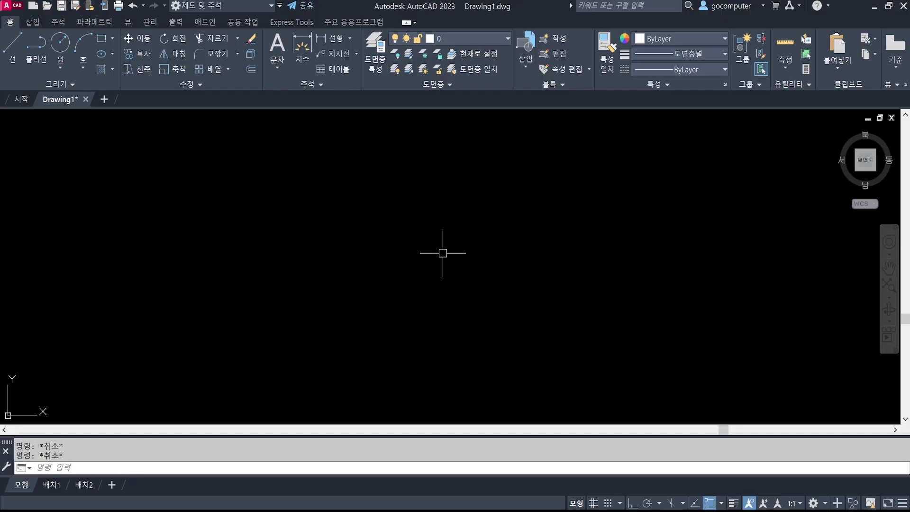
# Step: Draw a horizontal line 20 units long toward the right in the empty drawing area
pyautogui.write('l')
pyautogui.press('Return')
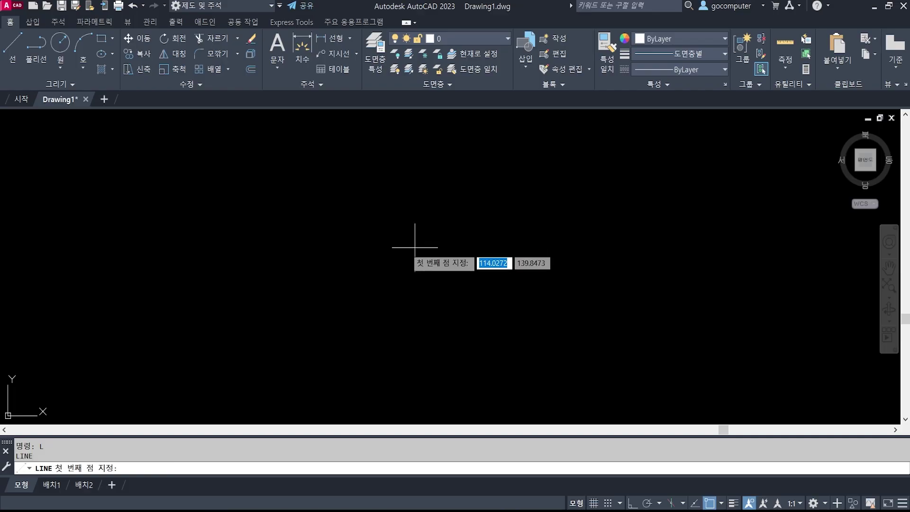
pyautogui.click(317, 272)
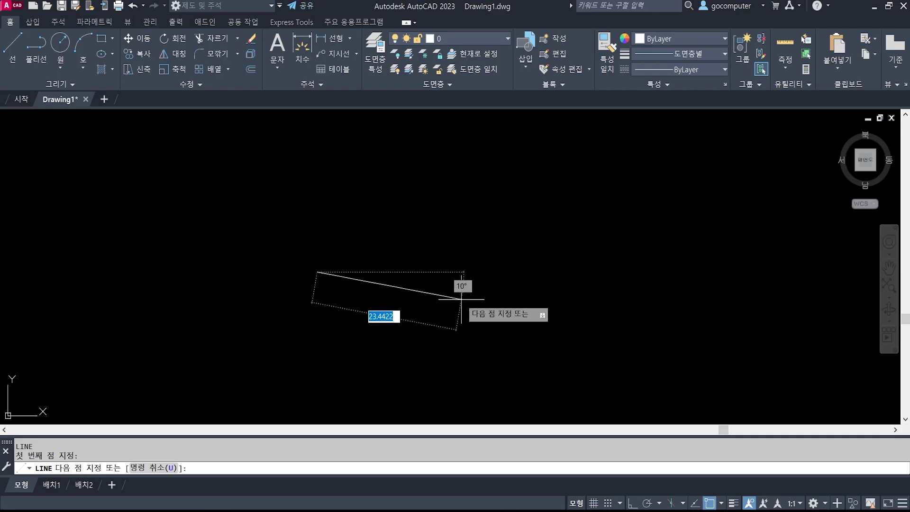
pyautogui.write('20')
pyautogui.press('Tab')
pyautogui.write('0')
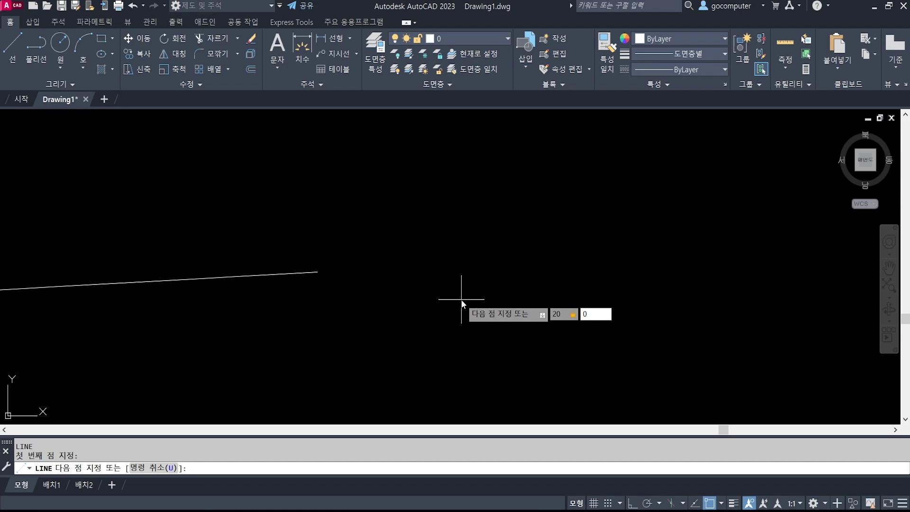
pyautogui.press('Return')
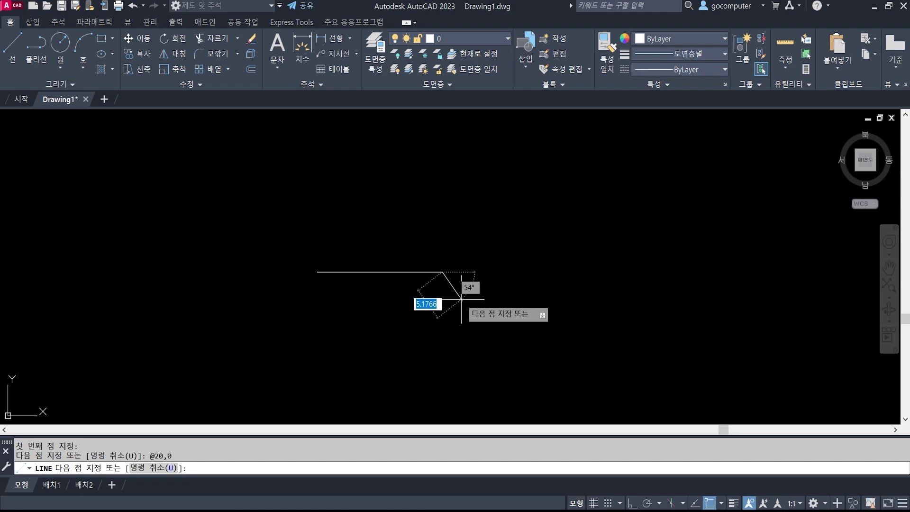
pyautogui.press('Return')
# Step: Draw a vertical line 5 units long upward from the midpoint of the horizontal line
pyautogui.scroll(2, 284, 297)
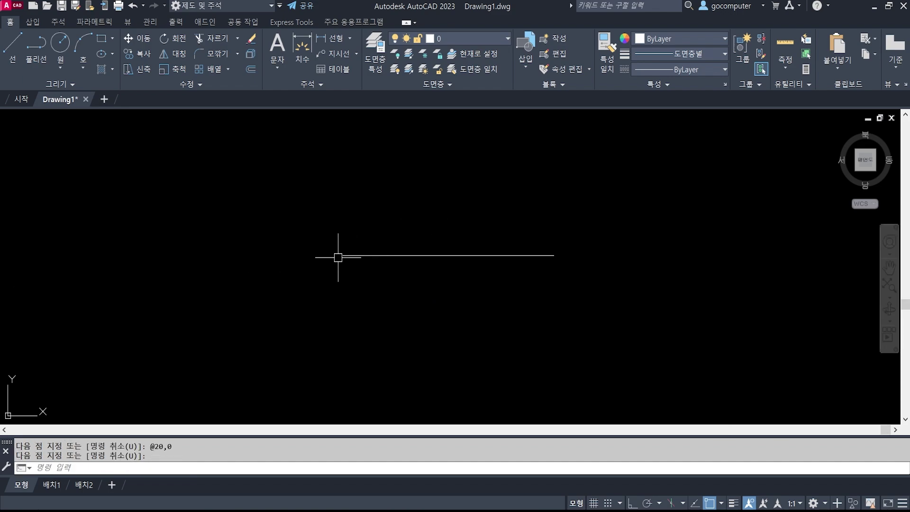
pyautogui.write('L')
pyautogui.press('Return')
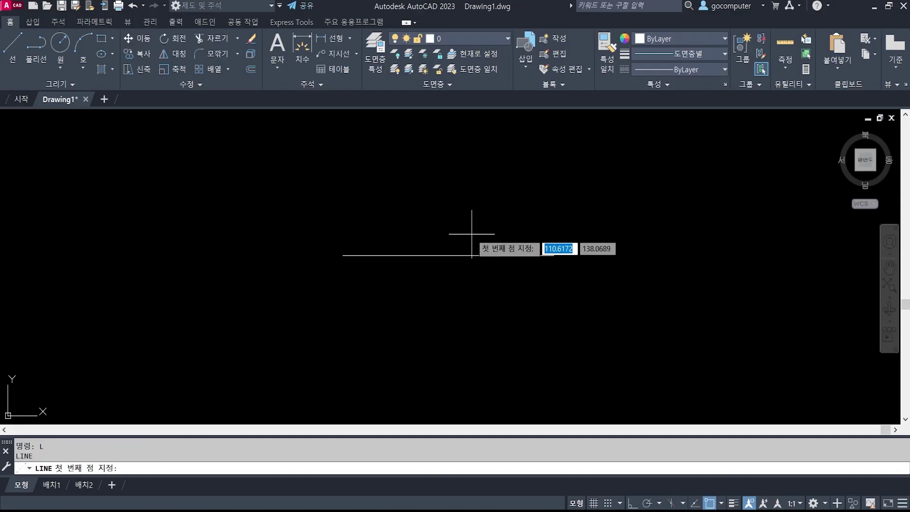
pyautogui.click(449, 255)
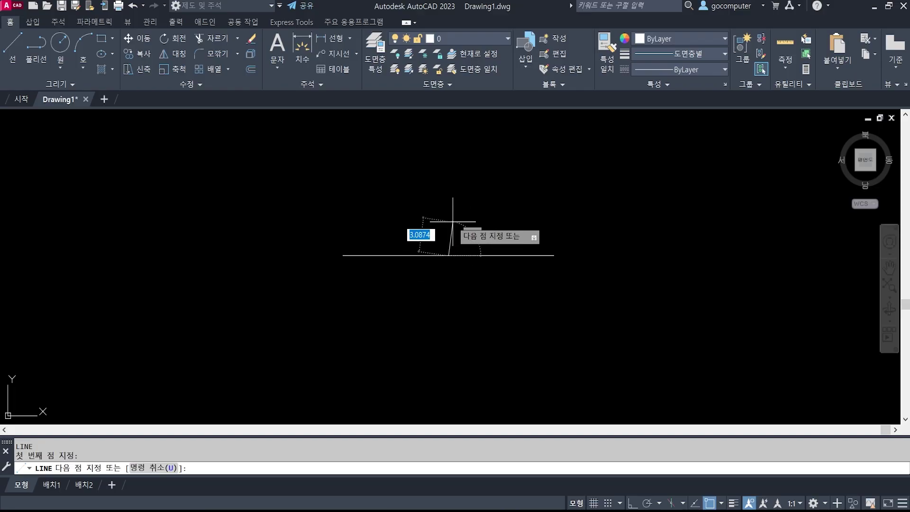
pyautogui.write('0,')
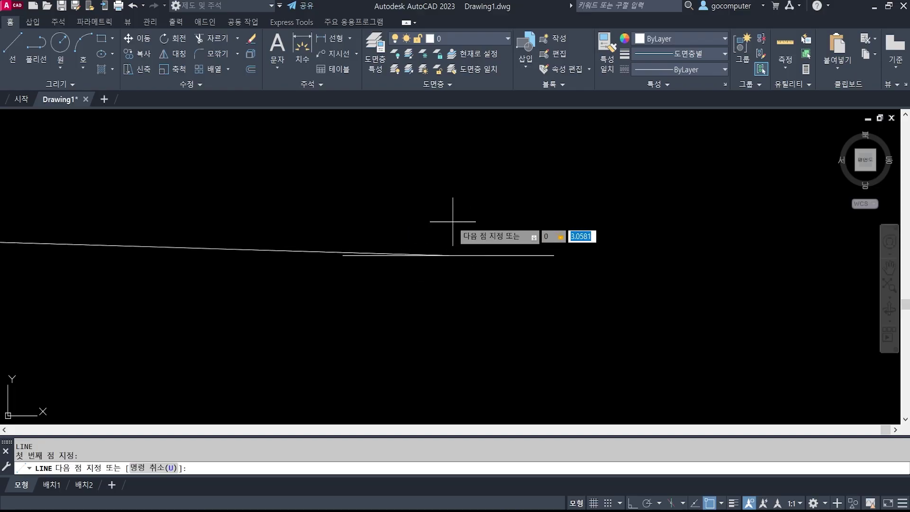
pyautogui.write('5')
pyautogui.press('Return')
pyautogui.press('Return')
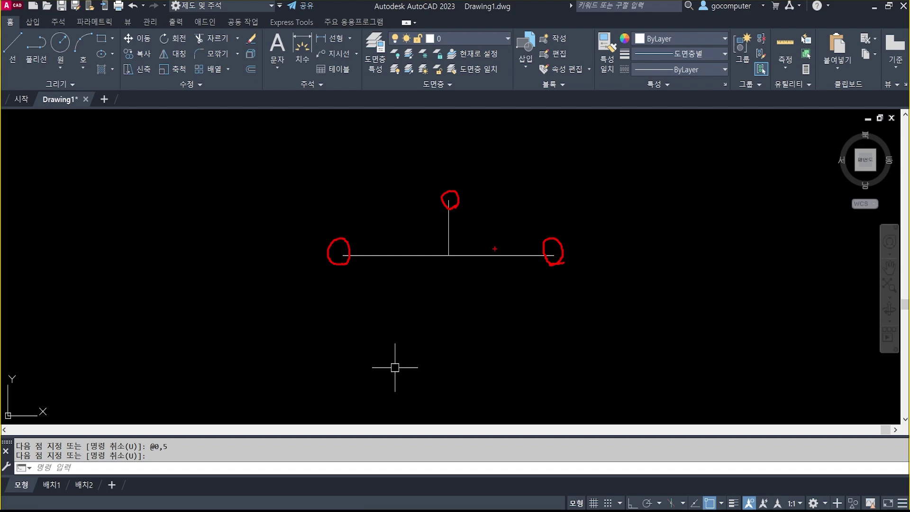
pyautogui.press('Escape')
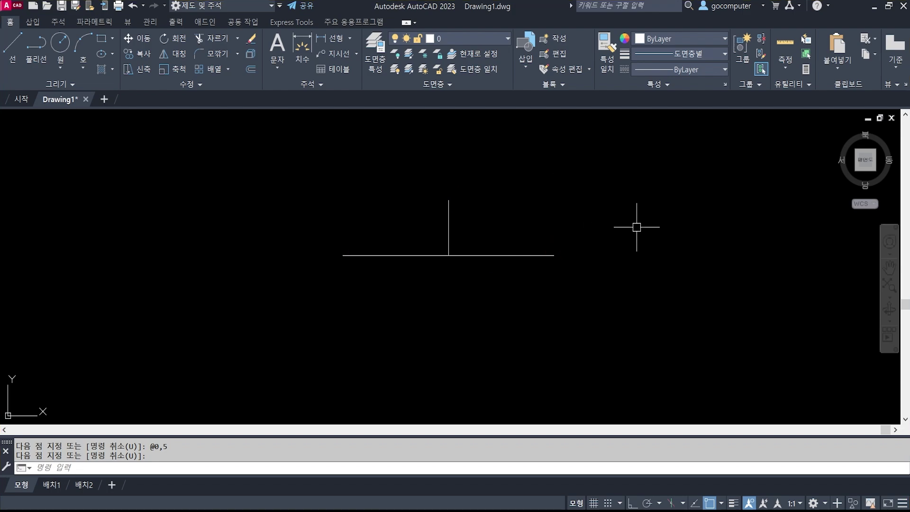
# Step: Draw an ellipse through both ends of the horizontal line and the upper end of the vertical line
pyautogui.write('EL')
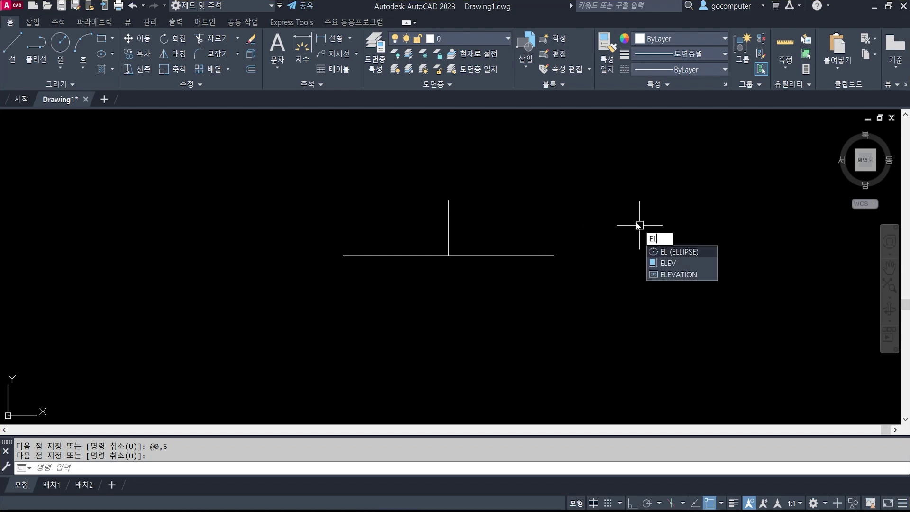
pyautogui.press('Return')
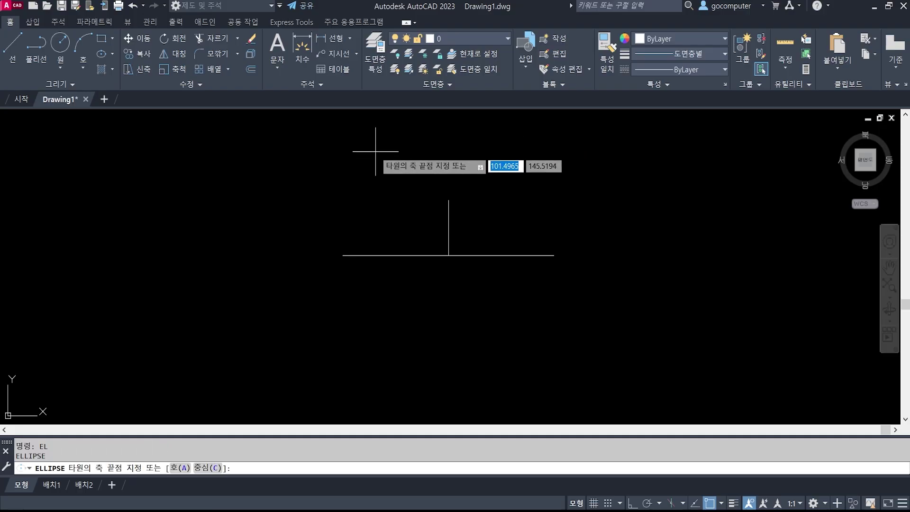
pyautogui.click(344, 255)
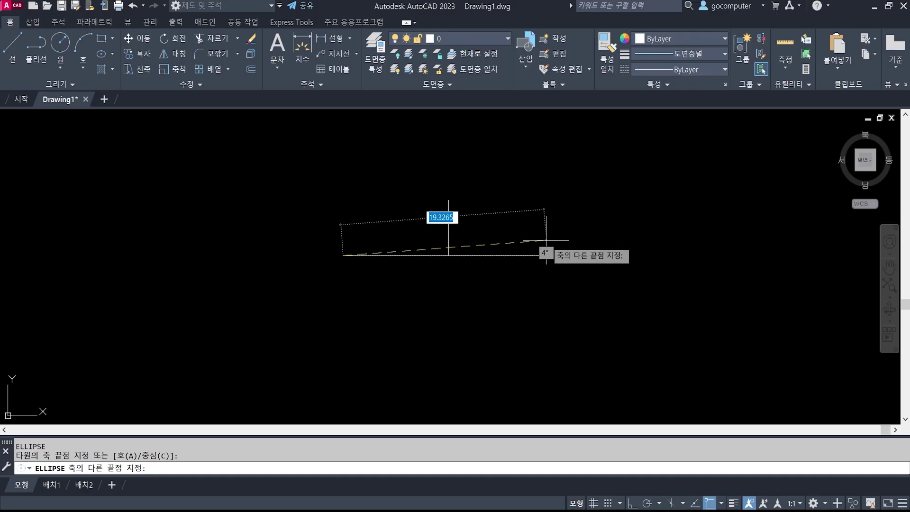
pyautogui.click(553, 255)
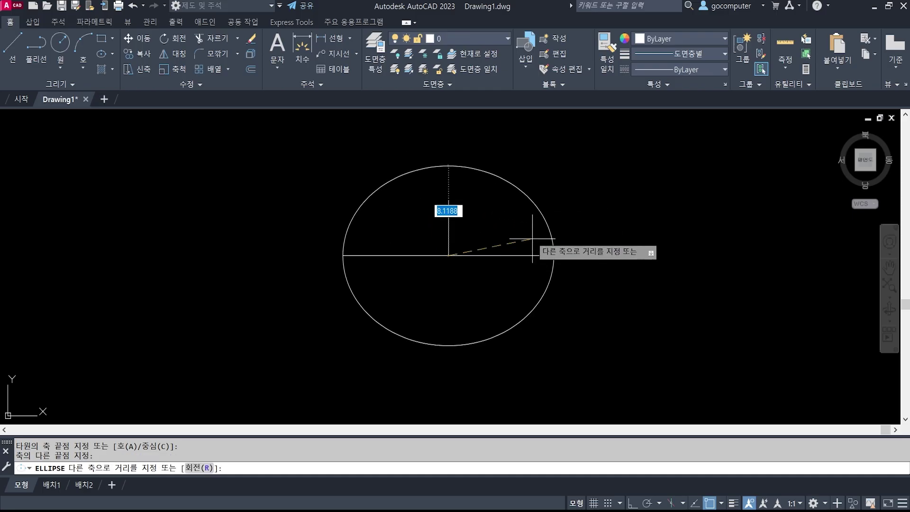
pyautogui.click(449, 201)
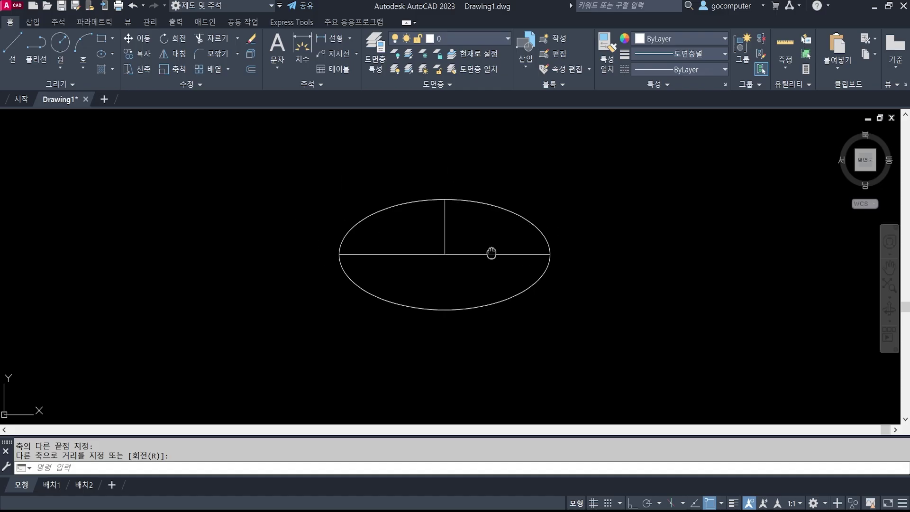
# Step: Erase the ellipse and keep the two guide lines
pyautogui.moveTo(490, 252); pyautogui.dragTo(432, 226, button='middle')
pyautogui.write('e')
pyautogui.press('Return')
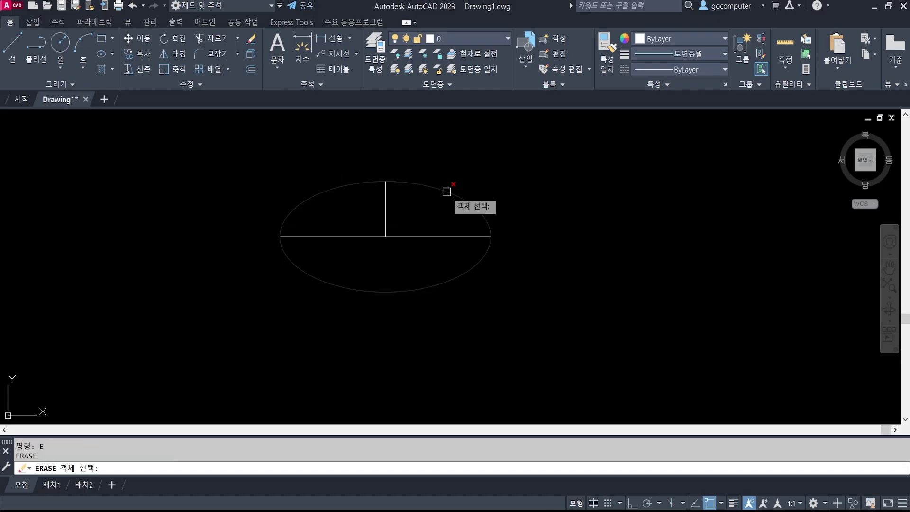
pyautogui.click(447, 195)
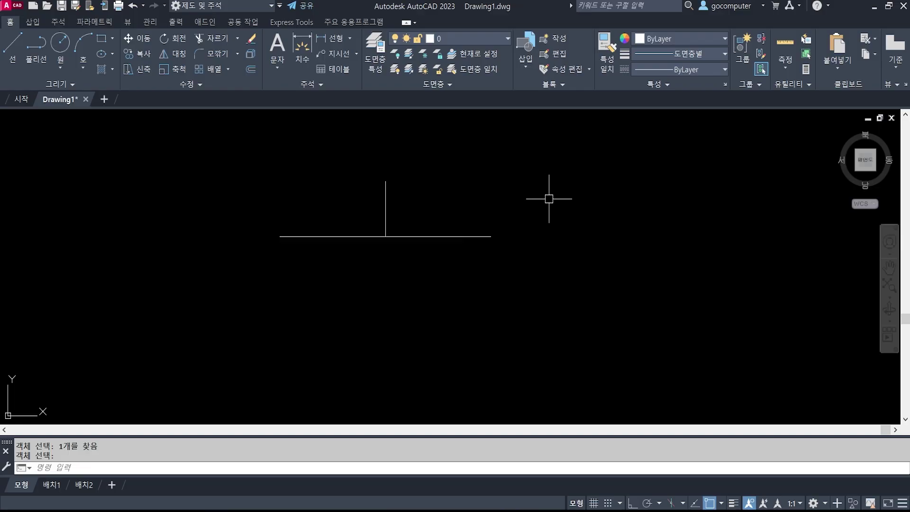
# Step: Draw an ellipse with the Center option, centred where the guide lines meet, with axes reaching the horizontal line's right end and the vertical line's upper end
pyautogui.write('EL')
pyautogui.press('Return')
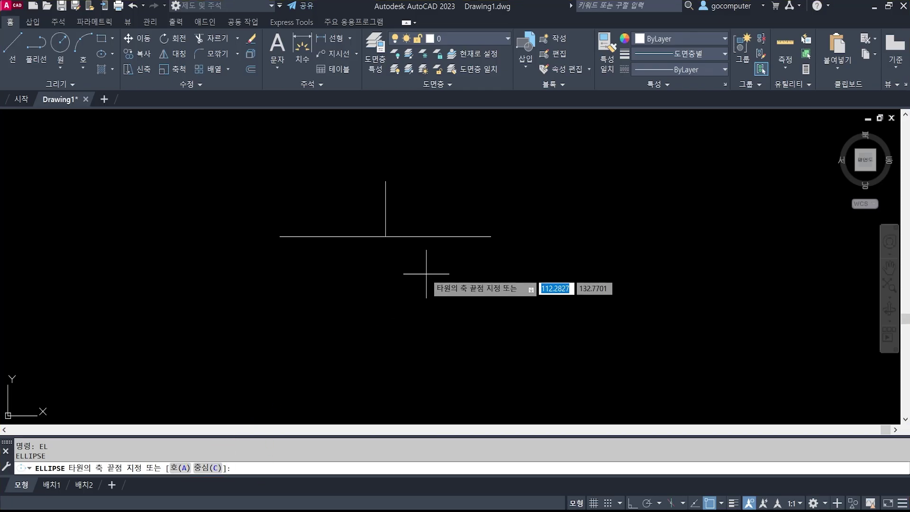
pyautogui.write('c')
pyautogui.press('Return')
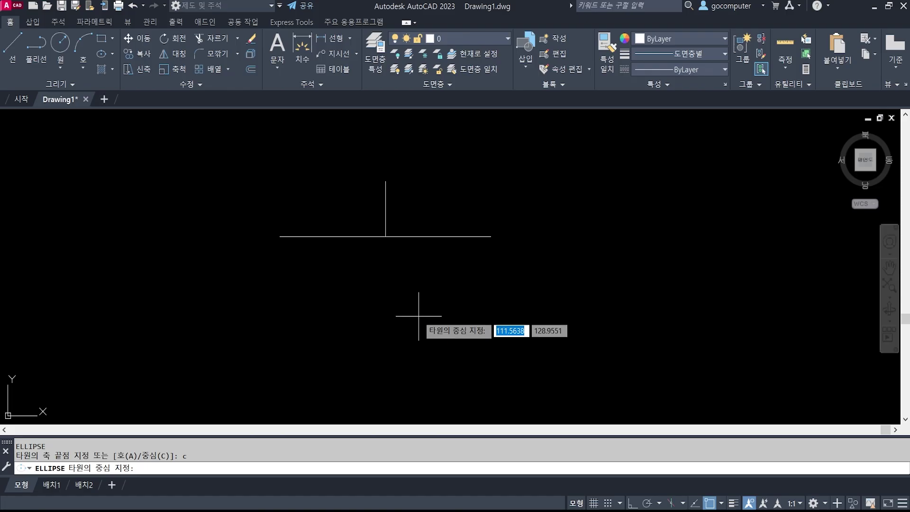
pyautogui.click(385, 236)
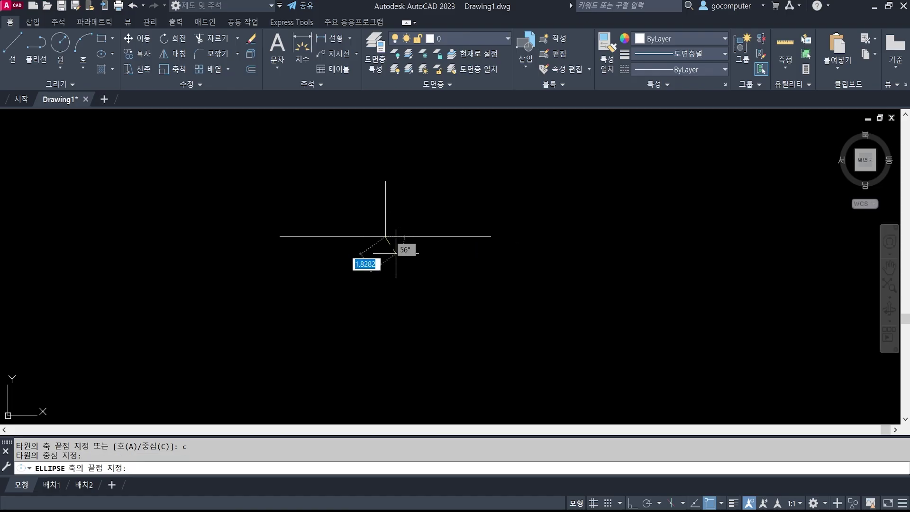
pyautogui.click(490, 236)
pyautogui.click(386, 181)
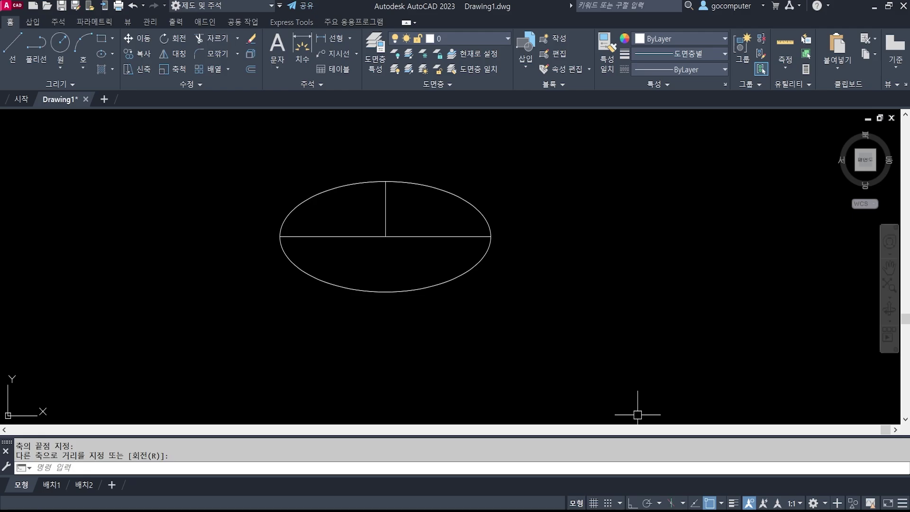
pyautogui.hotkey('alt', 'Tab')
pyautogui.scroll(-4, 488, 272)
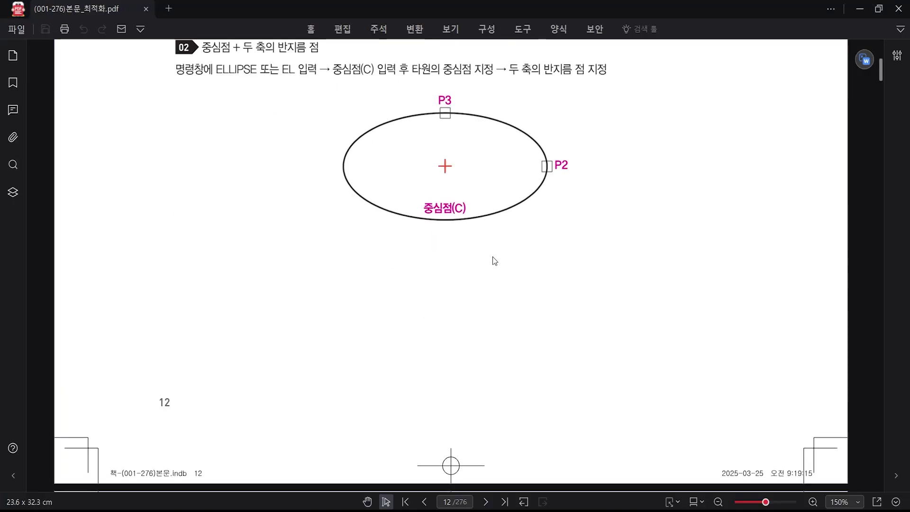
pyautogui.scroll(5, 494, 255)
pyautogui.scroll(-5, 489, 260)
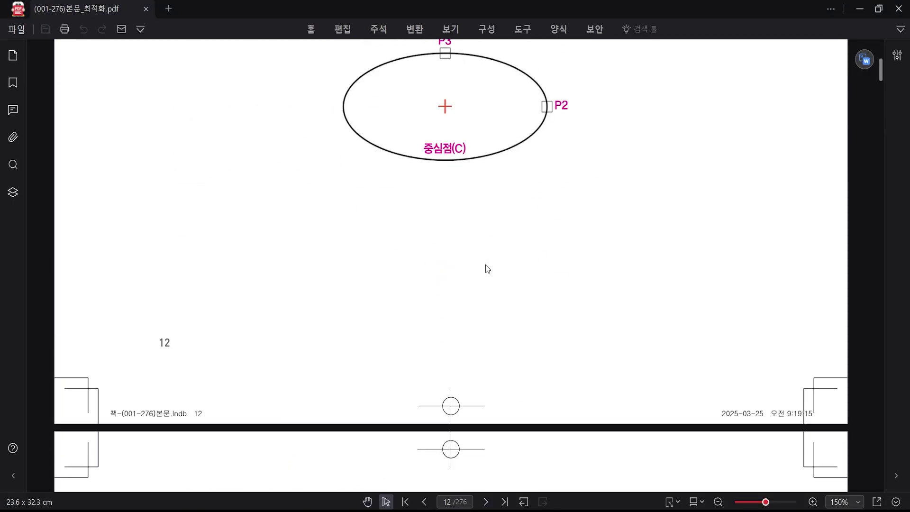
pyautogui.scroll(-3, 482, 270)
pyautogui.scroll(4, 477, 277)
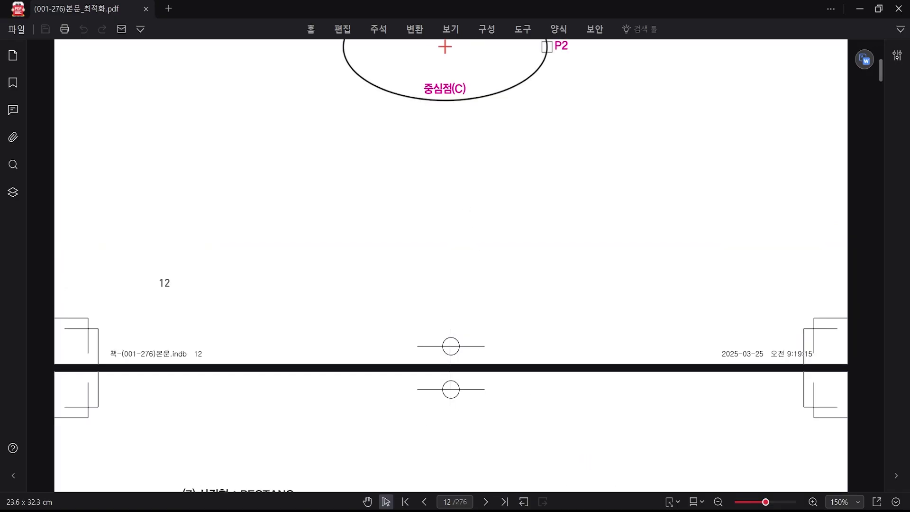
pyautogui.hotkey('alt', 'Tab')
# Step: Erase the horizontal and vertical guide lines inside the ellipse
pyautogui.press('e')
pyautogui.press('Return')
pyautogui.click(403, 246)
pyautogui.click(376, 215)
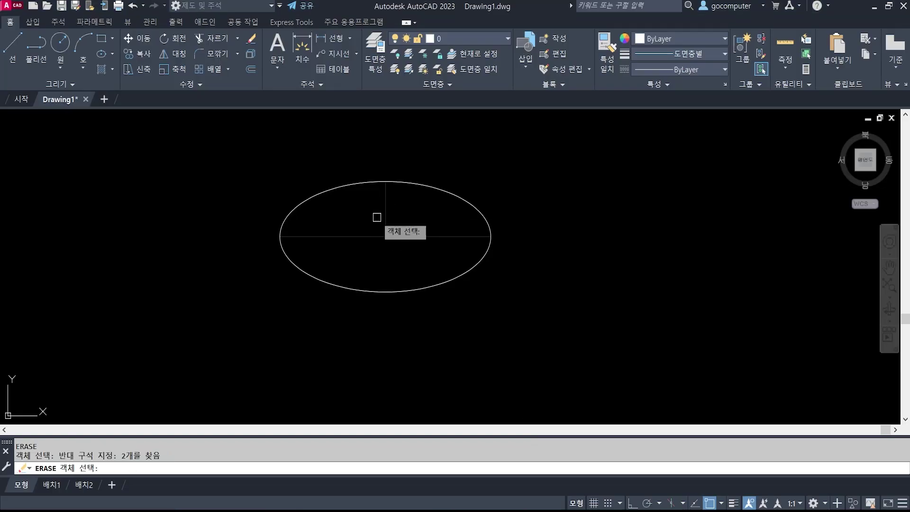
pyautogui.press('Return')
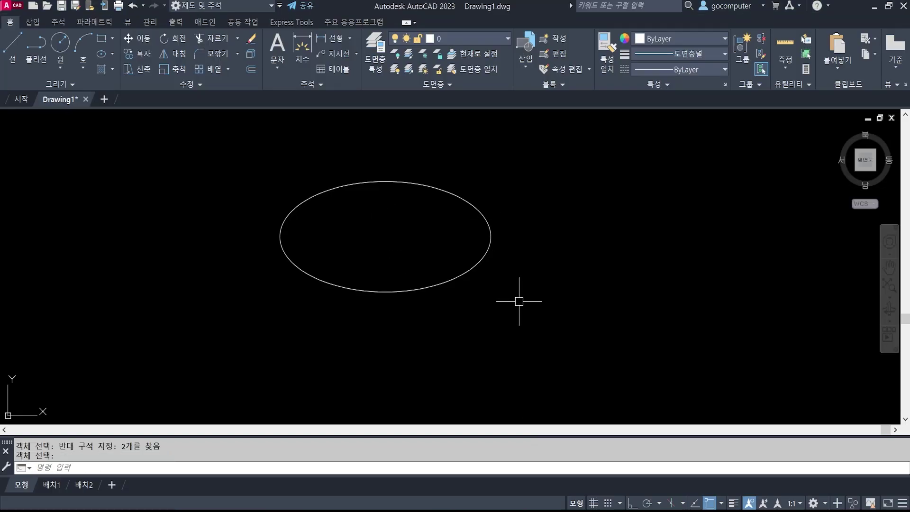
# Step: Add linear dimensions for the ellipse's full width below it and its full height to its right
pyautogui.click(327, 39)
pyautogui.click(280, 236)
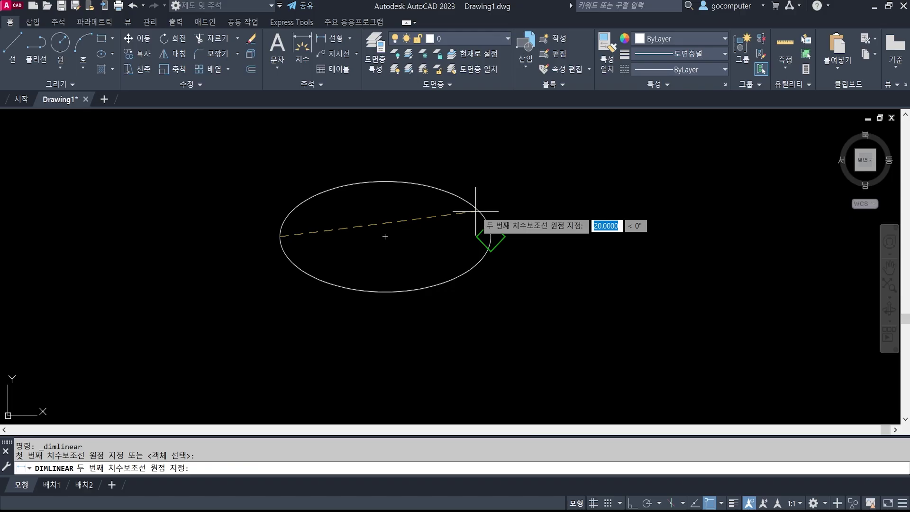
pyautogui.click(490, 237)
pyautogui.click(441, 359)
pyautogui.press('Return')
pyautogui.click(385, 237)
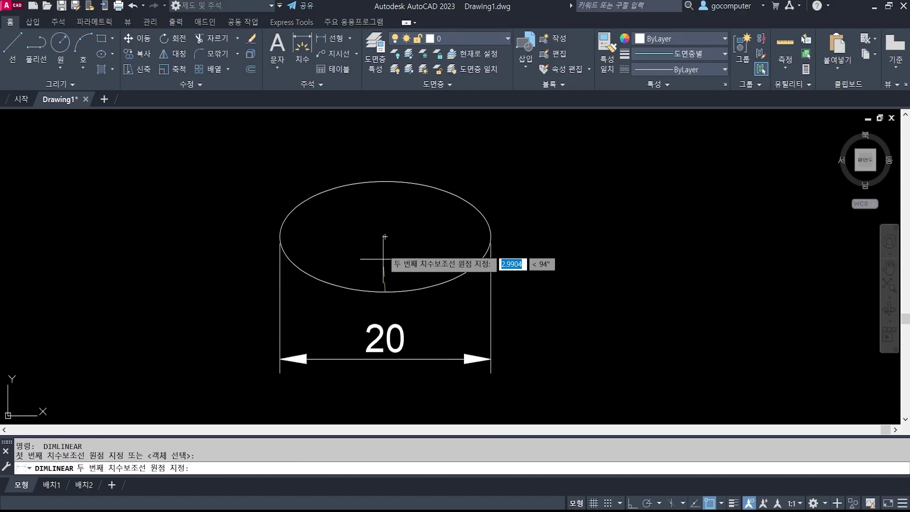
pyautogui.click(385, 181)
pyautogui.click(564, 239)
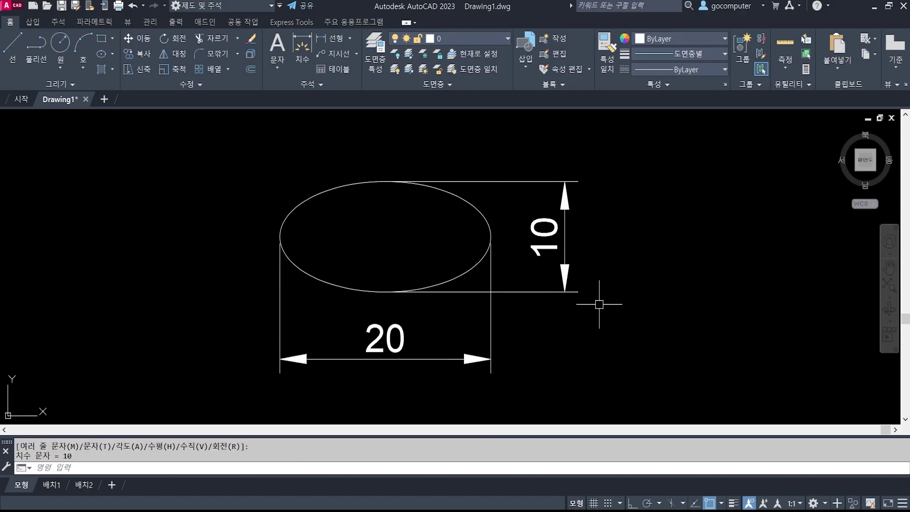
pyautogui.moveTo(599, 305)
pyautogui.mouseDown(button='middle')
pyautogui.moveTo(454, 278)
pyautogui.moveTo(408, 281)
pyautogui.mouseUp(button='middle')
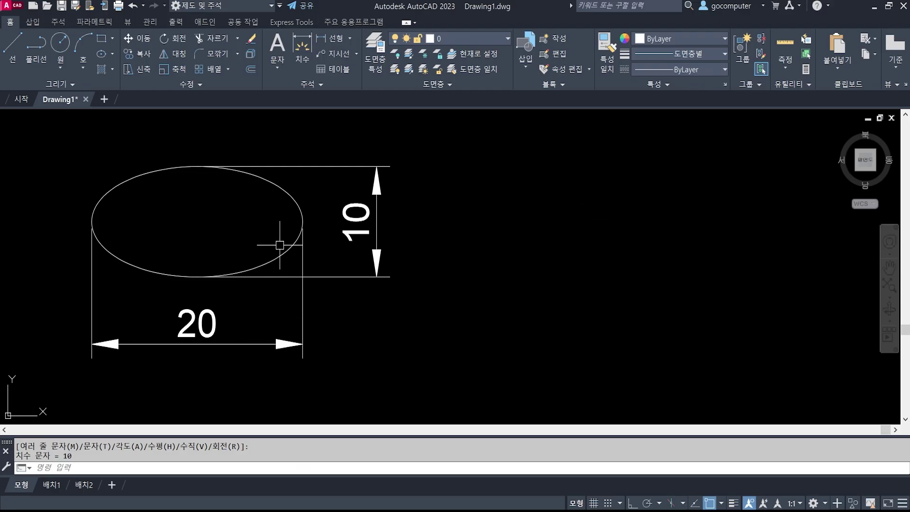
pyautogui.write('E')
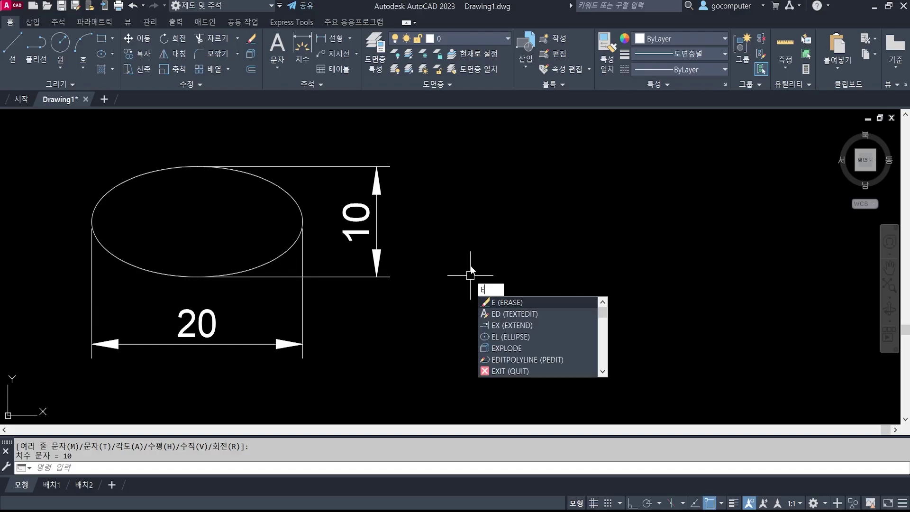
pyautogui.write('L')
pyautogui.press('Return')
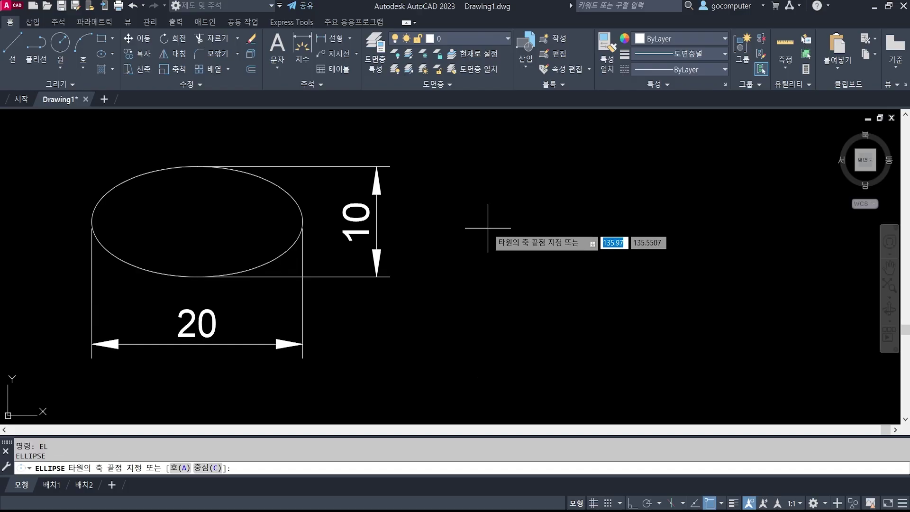
pyautogui.click(488, 229)
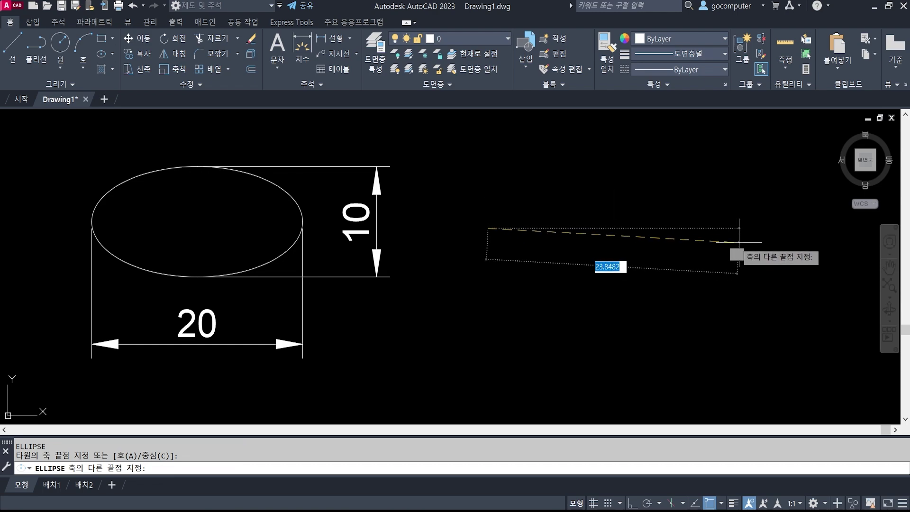
pyautogui.press('Tab')
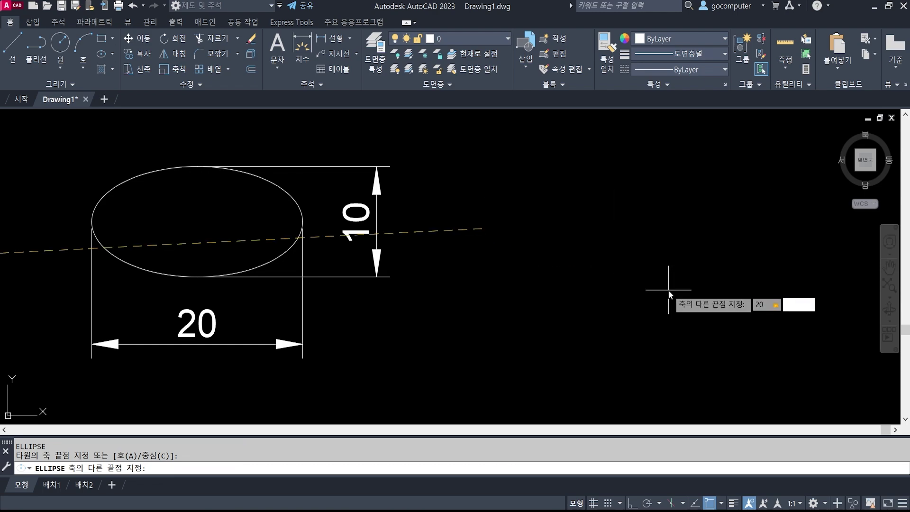
pyautogui.write('0')
pyautogui.press('Return')
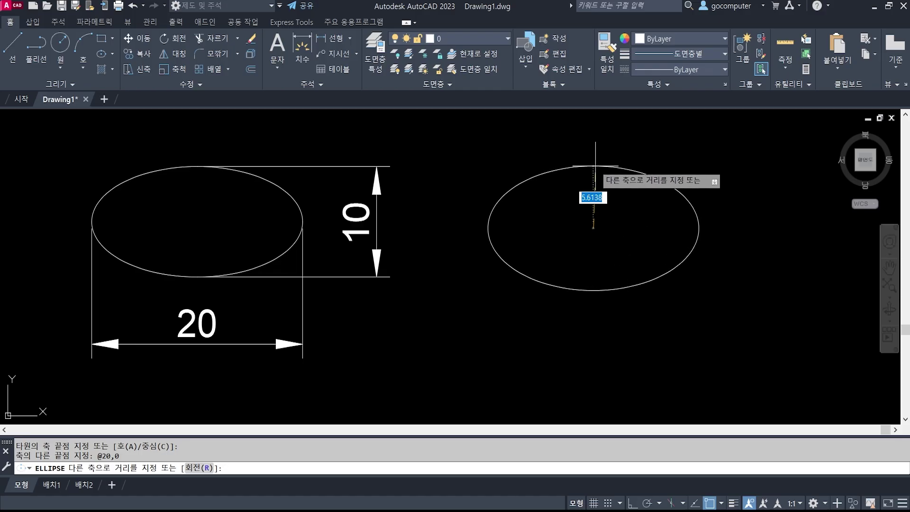
pyautogui.press('Tab')
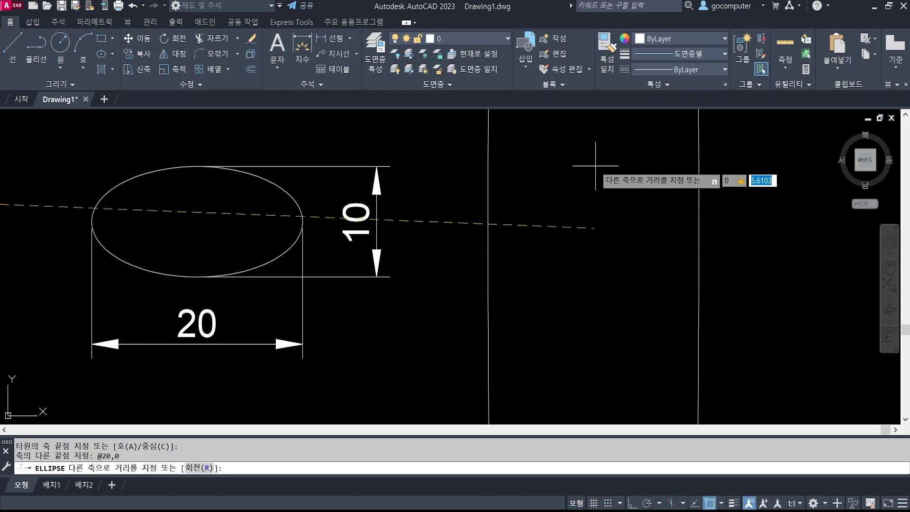
pyautogui.write('5')
pyautogui.press('Return')
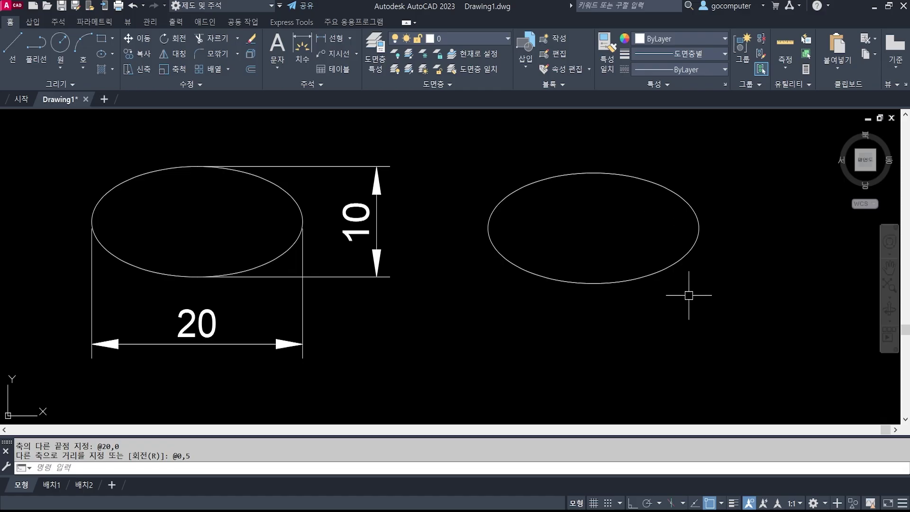
# Step: Erase both ellipses together with the two dimensions
pyautogui.write('e')
pyautogui.press('Return')
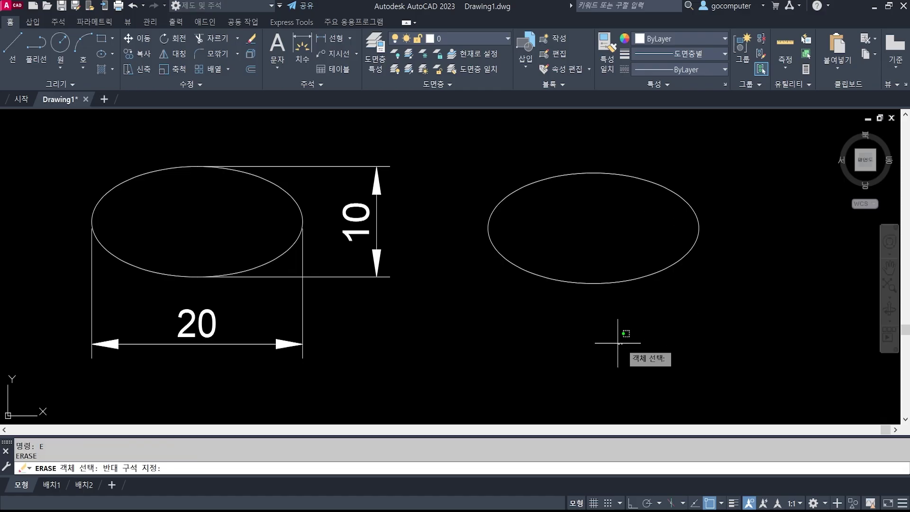
pyautogui.click(616, 342)
pyautogui.click(183, 171)
pyautogui.press('Return')
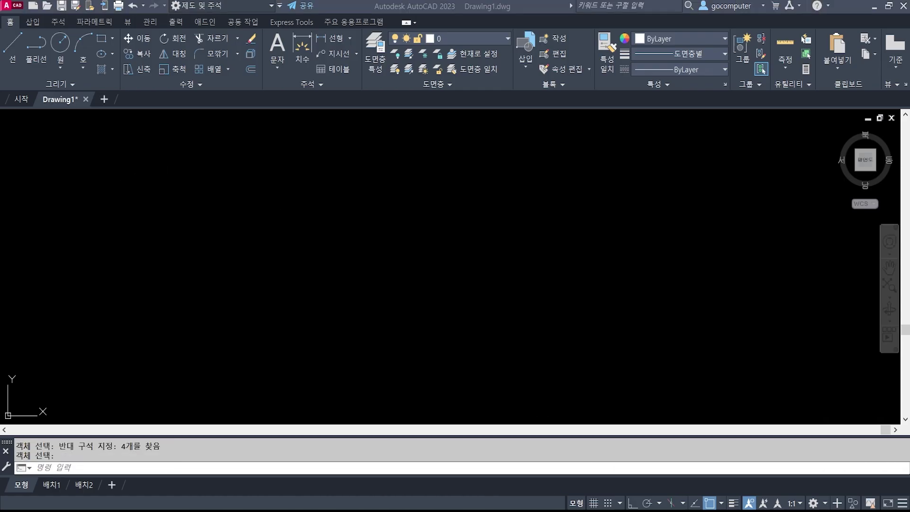
# Step: Switch to the textbook PDF and review the ellipse methods and the RECTANG section on page 13
pyautogui.hotkey('alt', 'Tab')
pyautogui.scroll(-8, 437, 244)
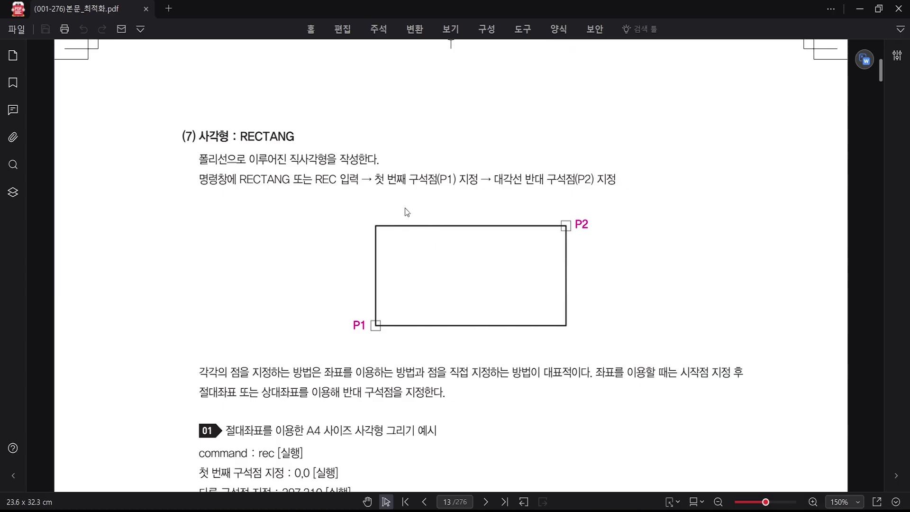
pyautogui.scroll(10, 405, 208)
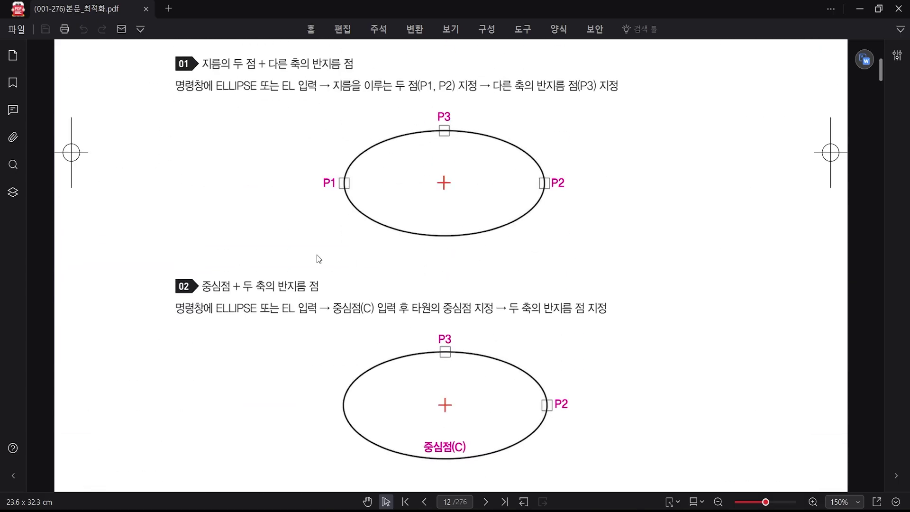
pyautogui.scroll(-5, 319, 258)
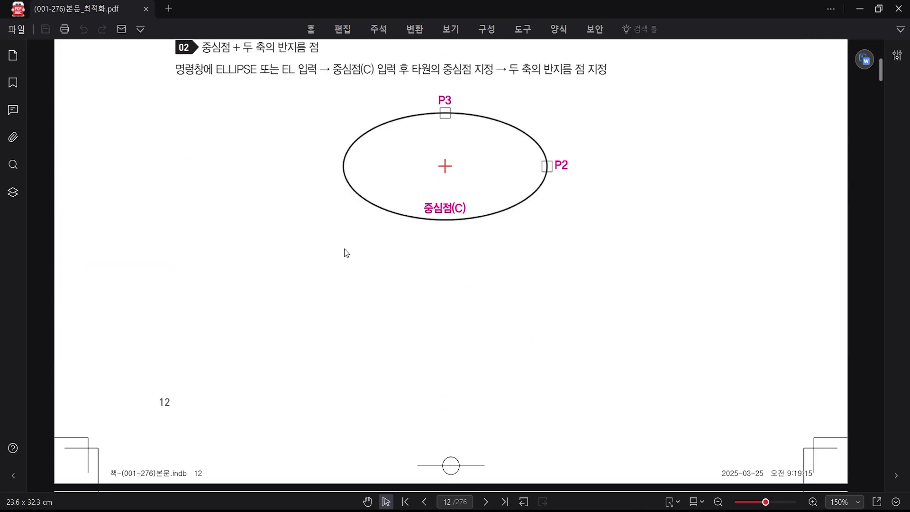
pyautogui.scroll(-9, 348, 254)
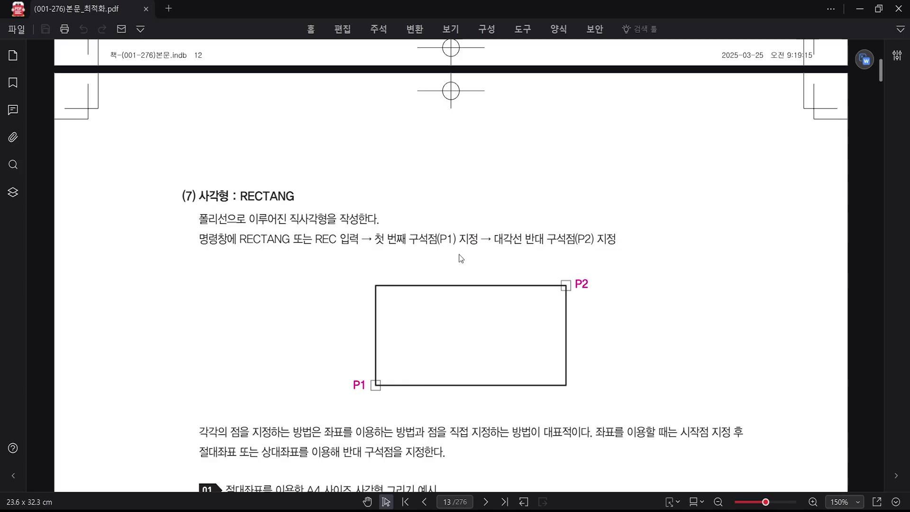
pyautogui.hotkey('alt', 'Tab')
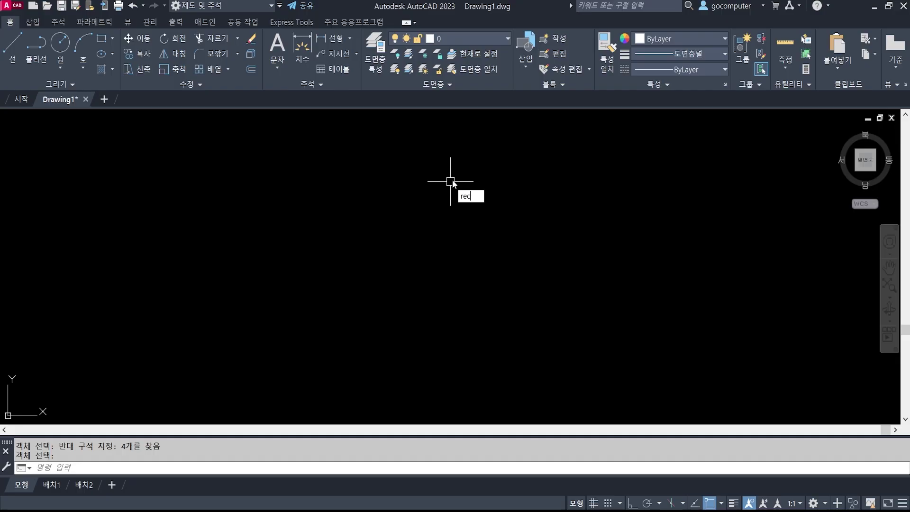
pyautogui.press('Return')
pyautogui.click(300, 344)
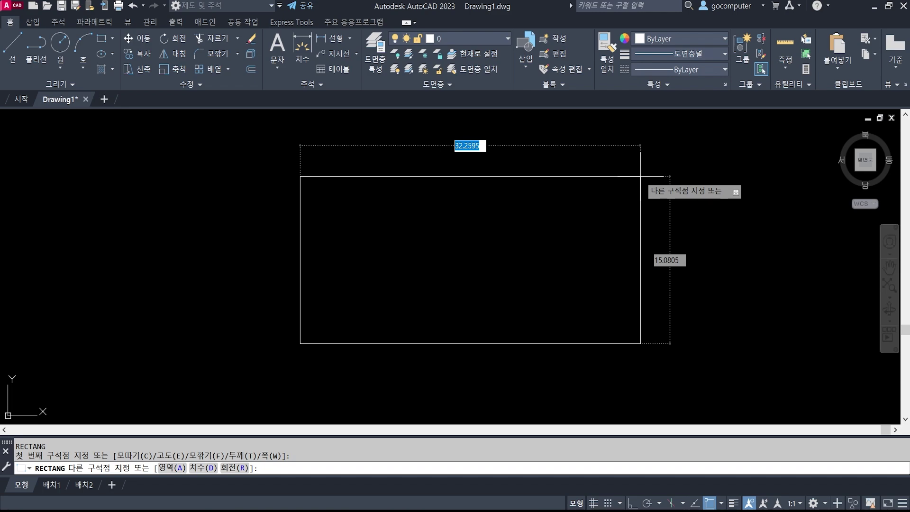
pyautogui.write('30')
pyautogui.press('Tab')
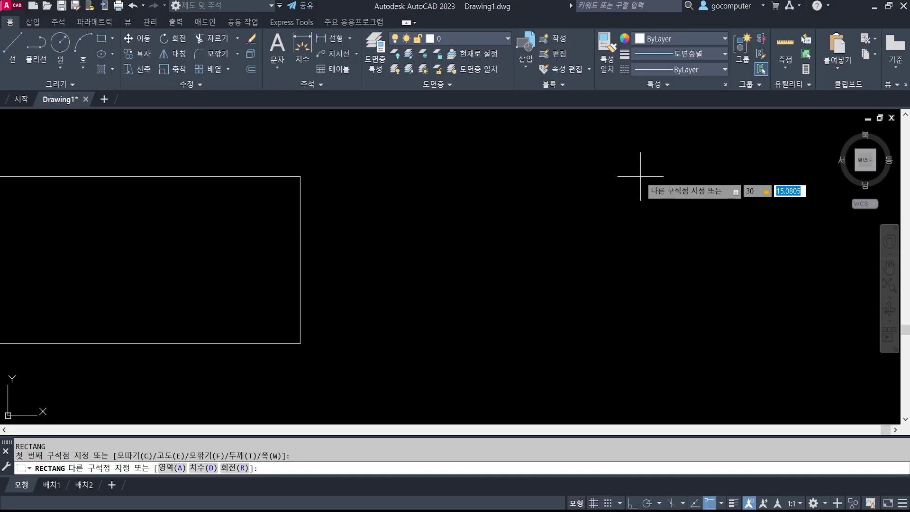
pyautogui.write('20')
pyautogui.press('Return')
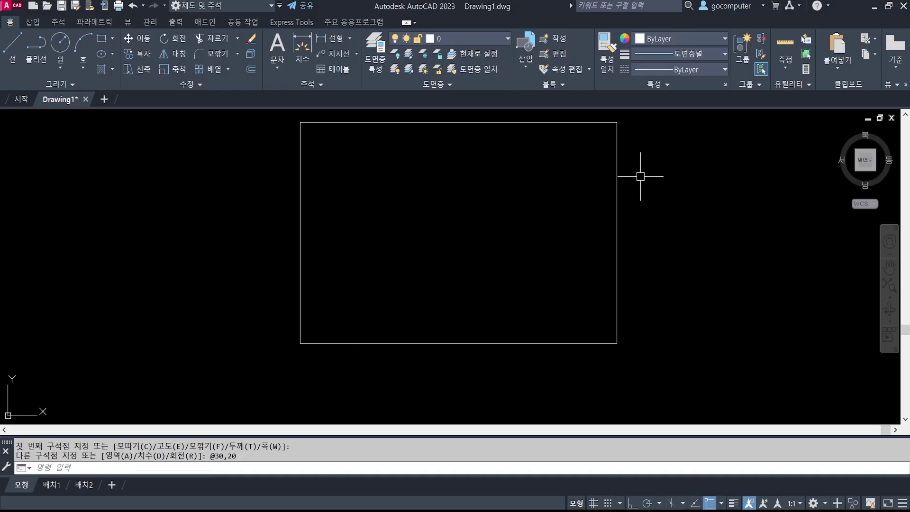
pyautogui.moveTo(591, 246); pyautogui.dragTo(603, 273, button='middle')
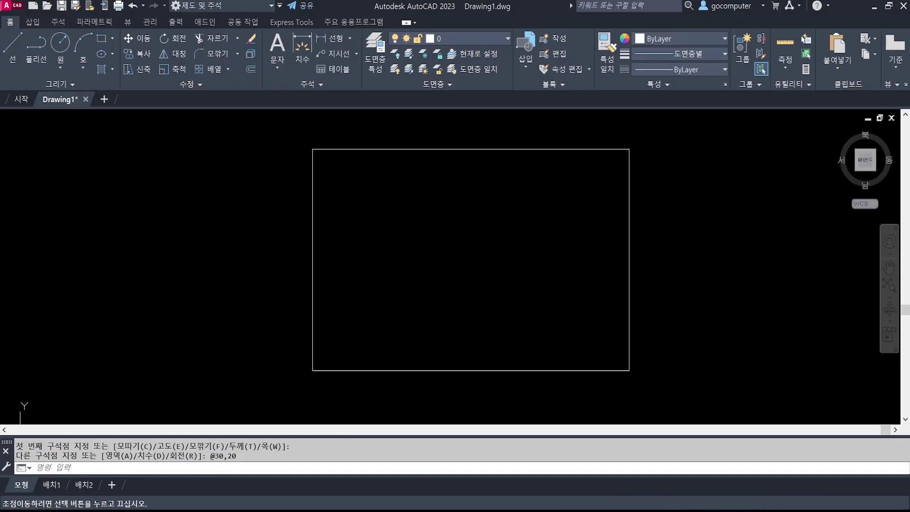
pyautogui.press('Escape')
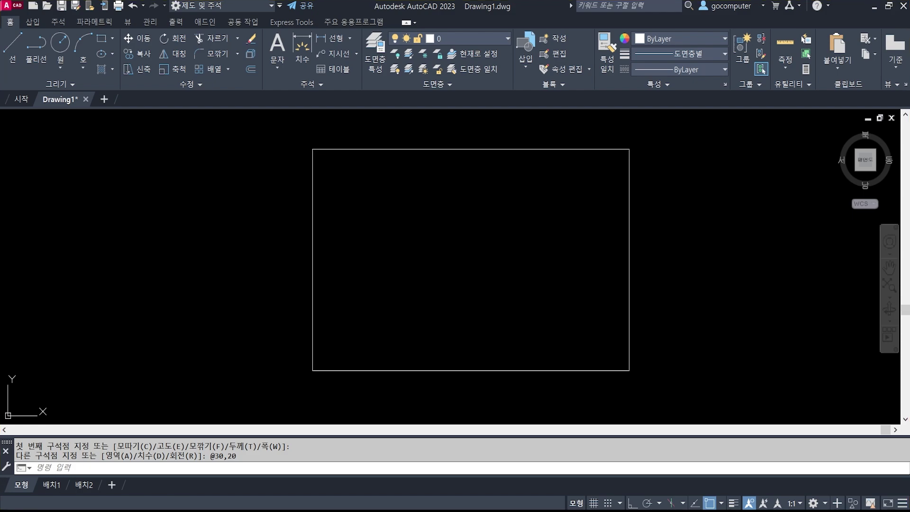
pyautogui.write('E')
pyautogui.press('Return')
pyautogui.click(658, 254)
pyautogui.press('Escape')
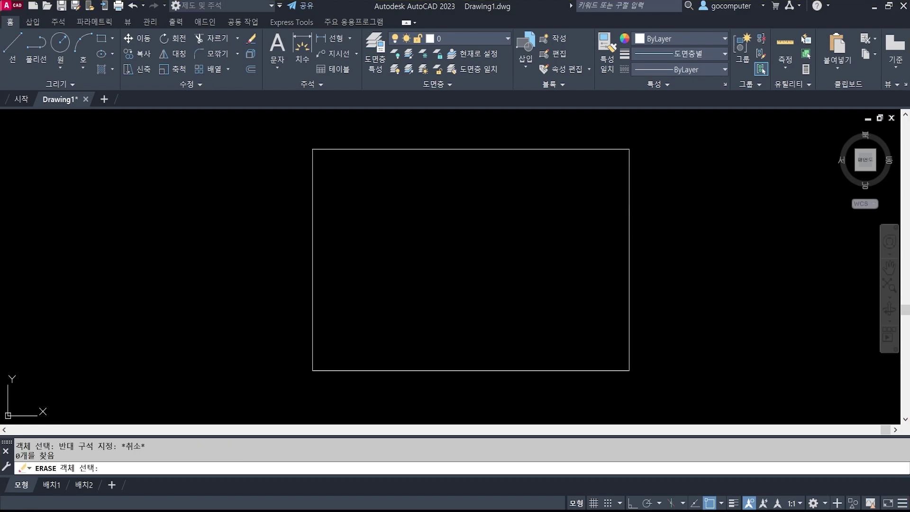
pyautogui.moveTo(507, 269); pyautogui.dragTo(410, 246, button='middle')
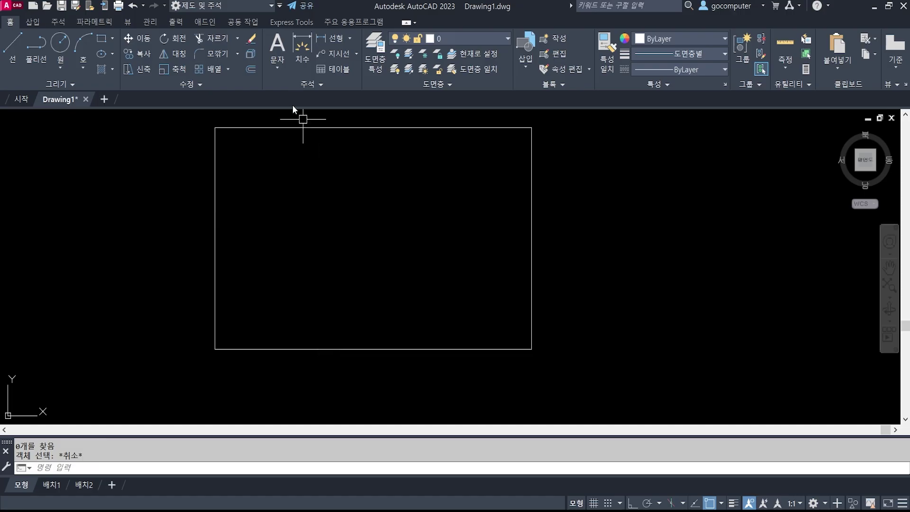
pyautogui.moveTo(453, 310)
pyautogui.mouseDown(button='middle')
pyautogui.moveTo(321, 341)
pyautogui.moveTo(302, 336)
pyautogui.mouseUp(button='middle')
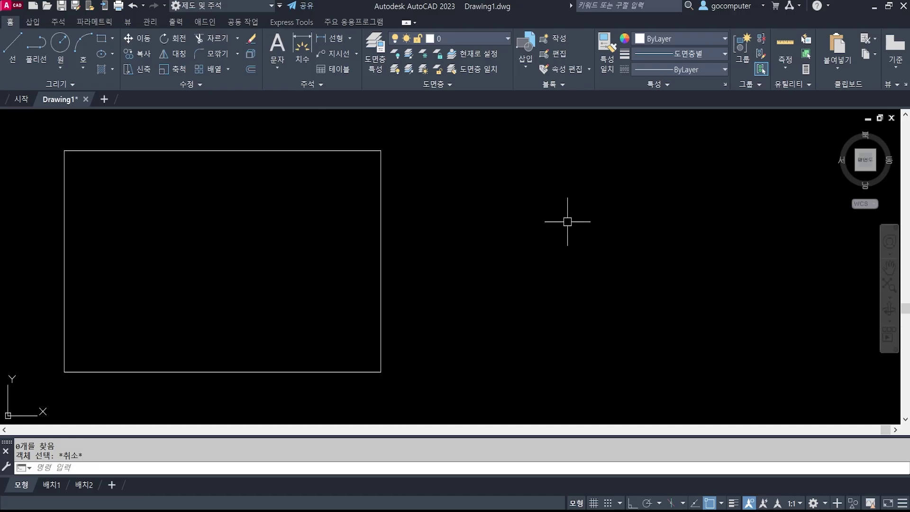
pyautogui.write('ec')
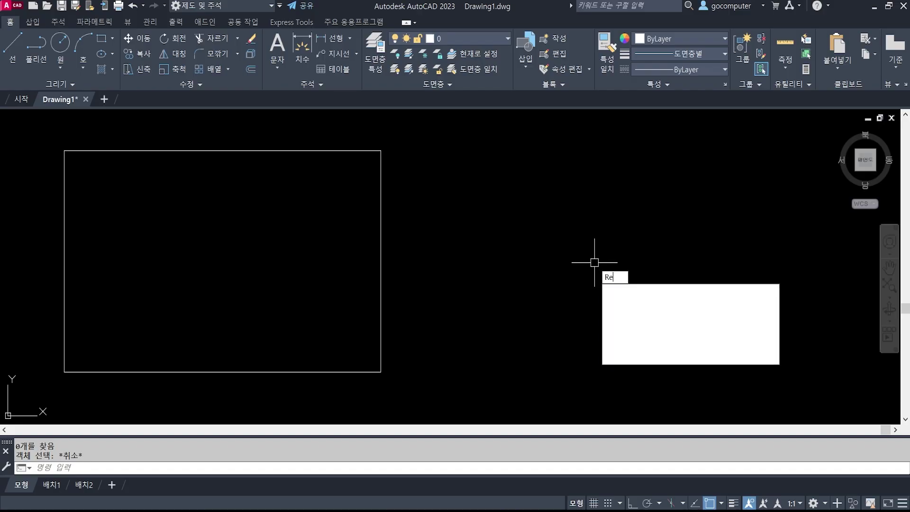
pyautogui.press('Return')
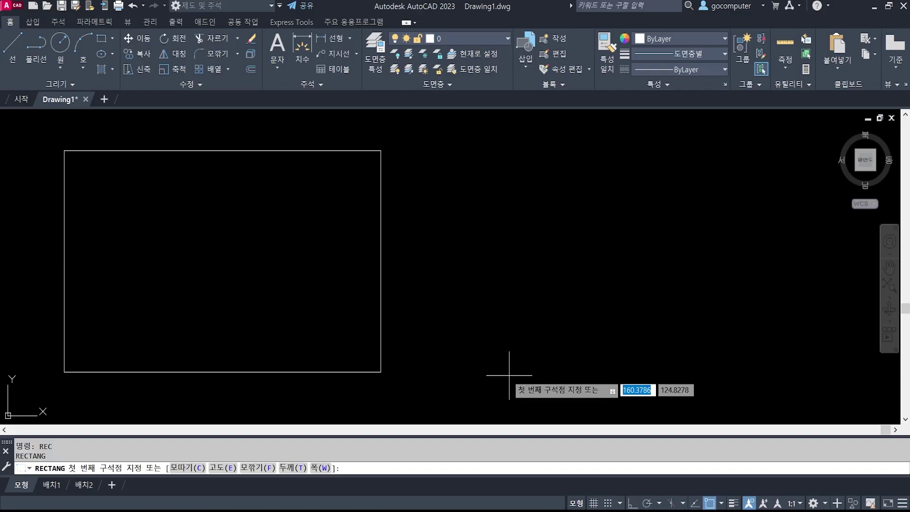
pyautogui.click(497, 363)
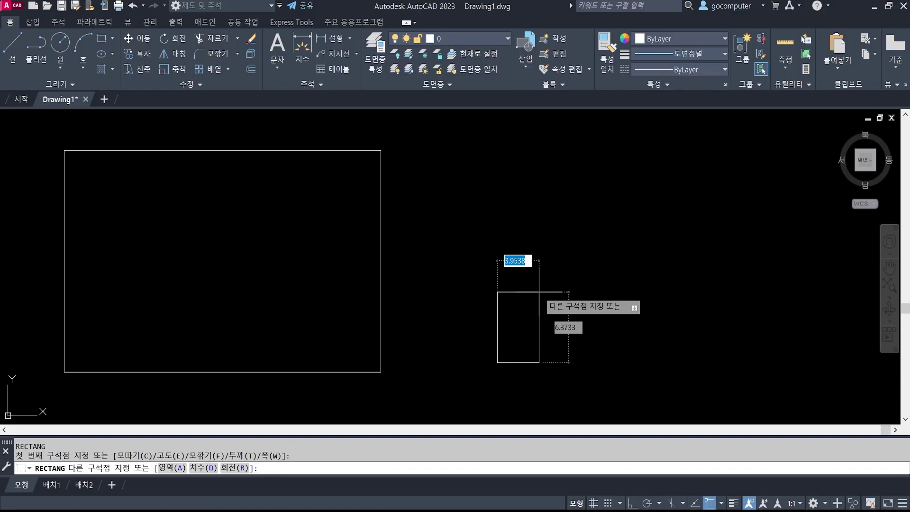
pyautogui.write('10')
pyautogui.press('Tab')
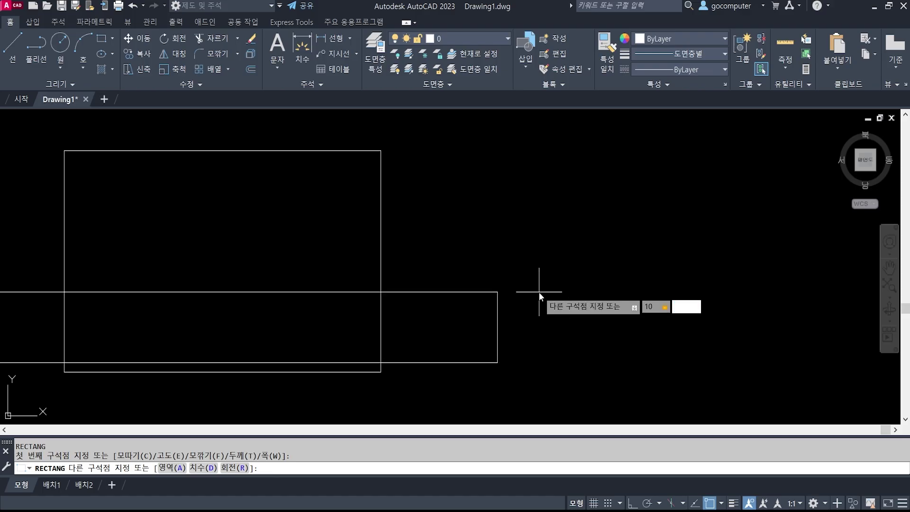
pyautogui.write('30')
pyautogui.press('Return')
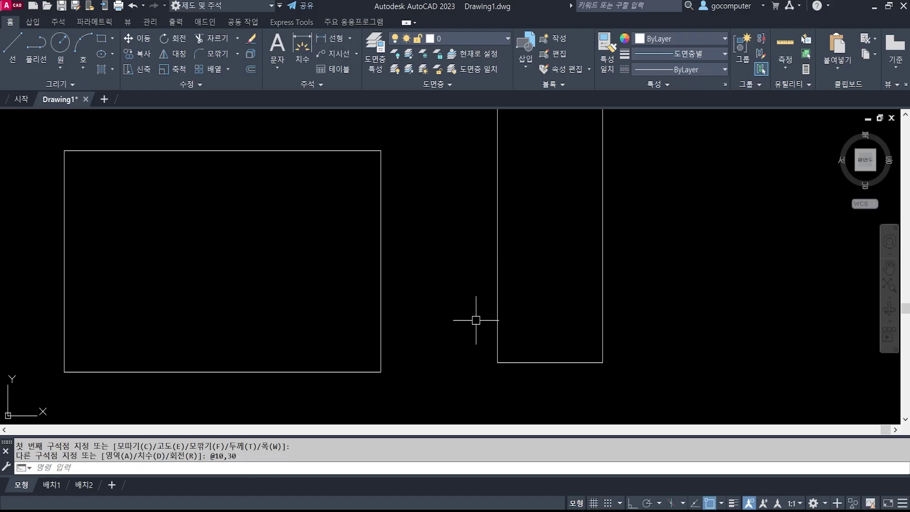
# Step: Select the wide rectangle by its upper edge several times, clearing each selection, to examine whether its sides form one object
pyautogui.scroll(-2, 479, 315)
pyautogui.moveTo(550, 296); pyautogui.dragTo(583, 315, button='middle')
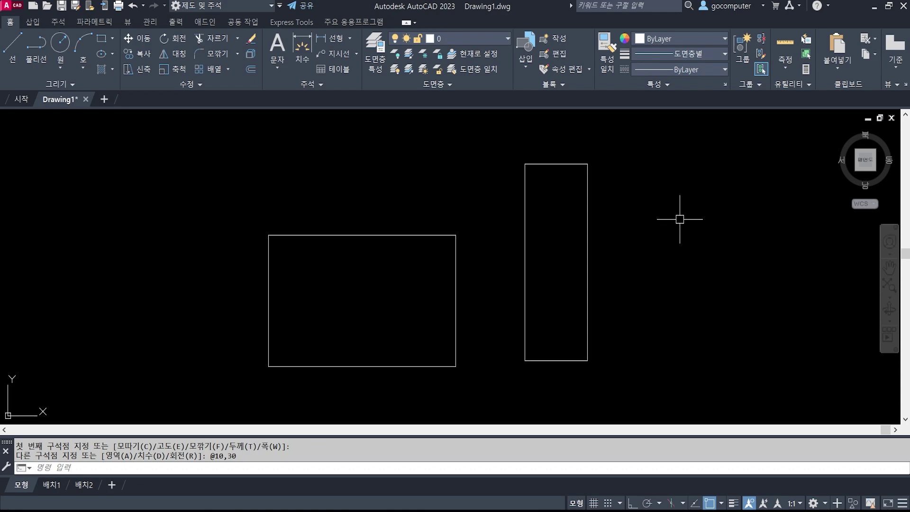
pyautogui.scroll(1, 505, 410)
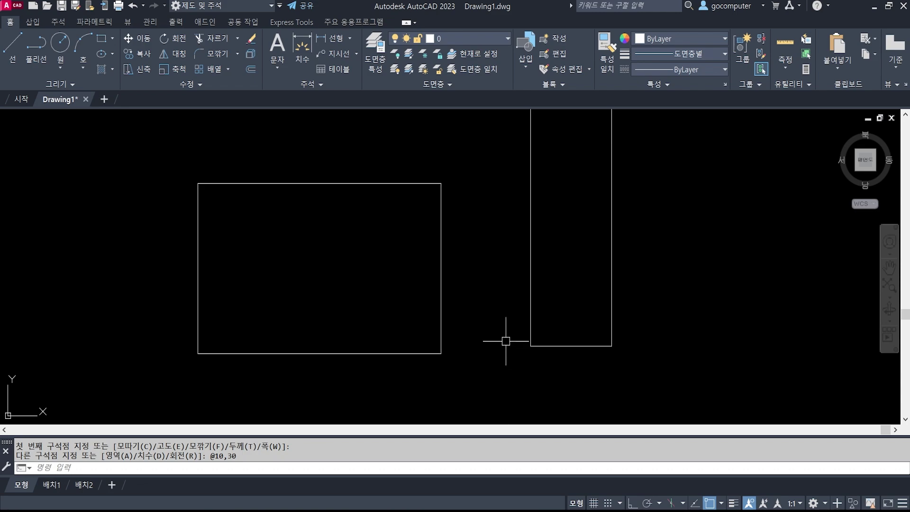
pyautogui.scroll(-1, 485, 317)
pyautogui.moveTo(486, 317); pyautogui.dragTo(501, 331, button='middle')
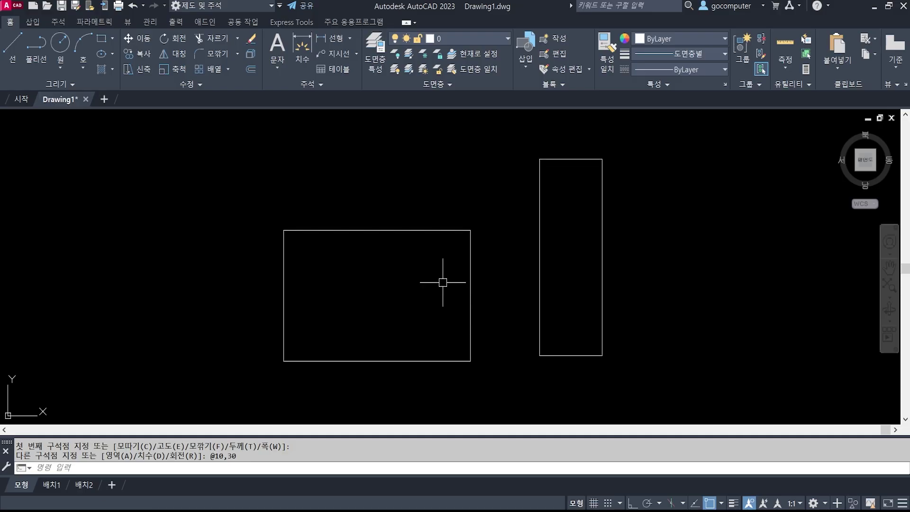
pyautogui.click(397, 230)
pyautogui.press('Escape')
pyautogui.click(412, 230)
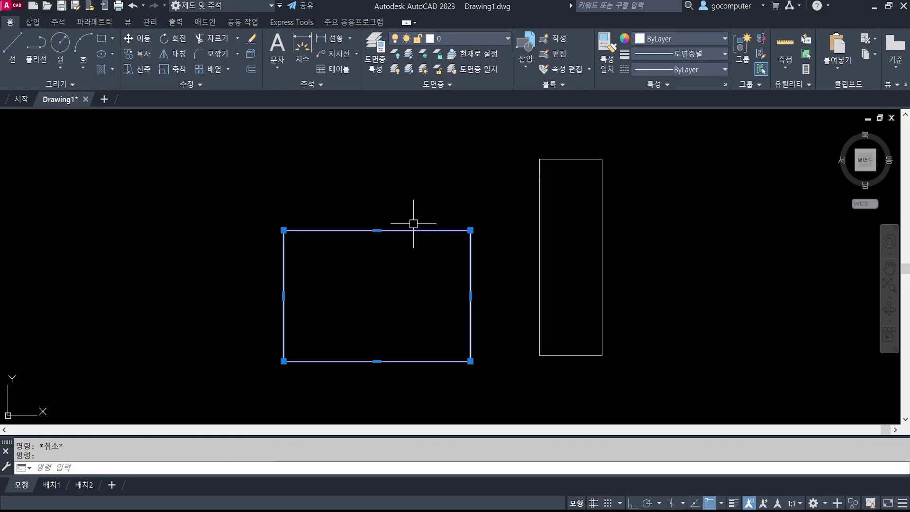
pyautogui.press('Escape')
pyautogui.click(413, 230)
pyautogui.press('Escape')
pyautogui.click(410, 231)
pyautogui.press('Escape')
pyautogui.click(411, 230)
pyautogui.press('Escape')
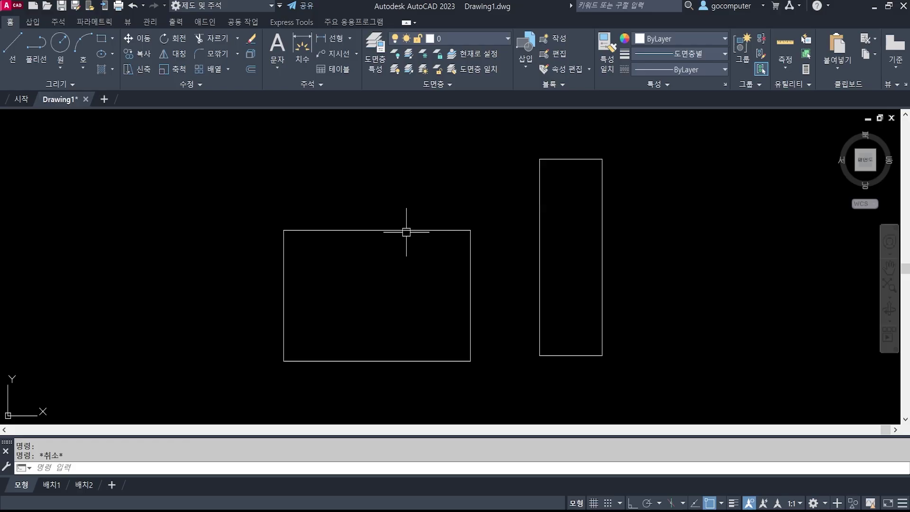
pyautogui.click(406, 230)
pyautogui.press('Escape')
pyautogui.click(414, 230)
pyautogui.press('Escape')
pyautogui.click(419, 230)
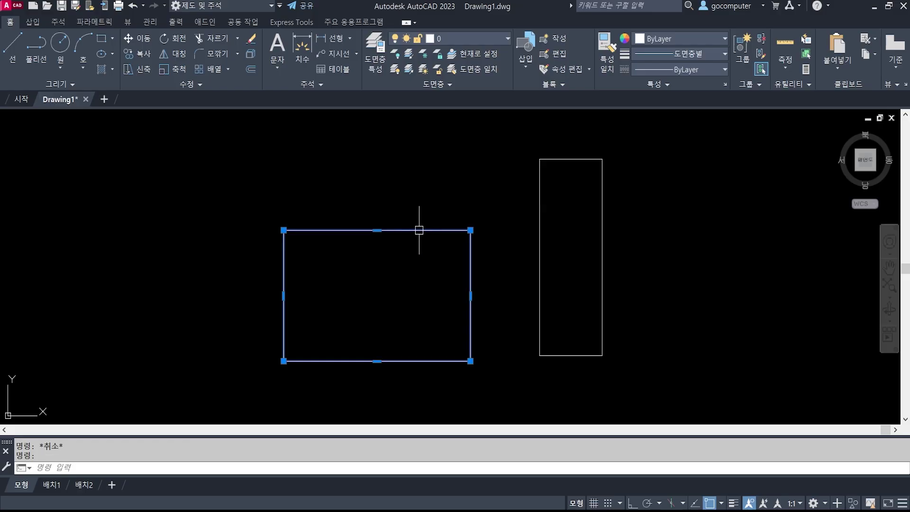
pyautogui.press('Escape')
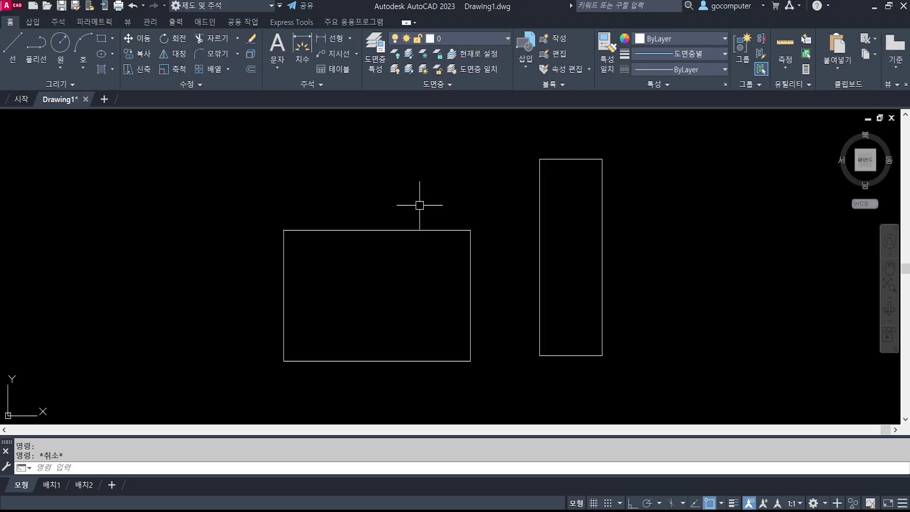
# Step: Set the wide rectangle's polyline width to 1 with PEDIT
pyautogui.write('pe')
pyautogui.press('Return')
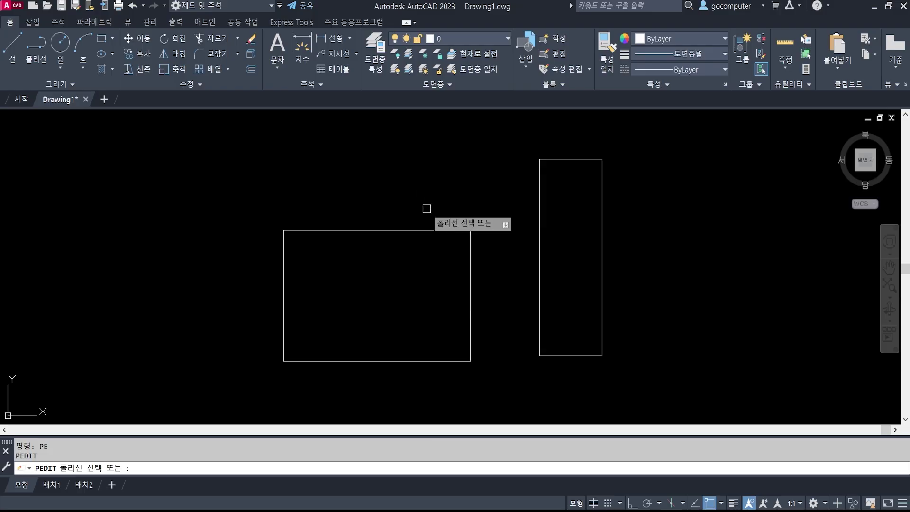
pyautogui.click(414, 230)
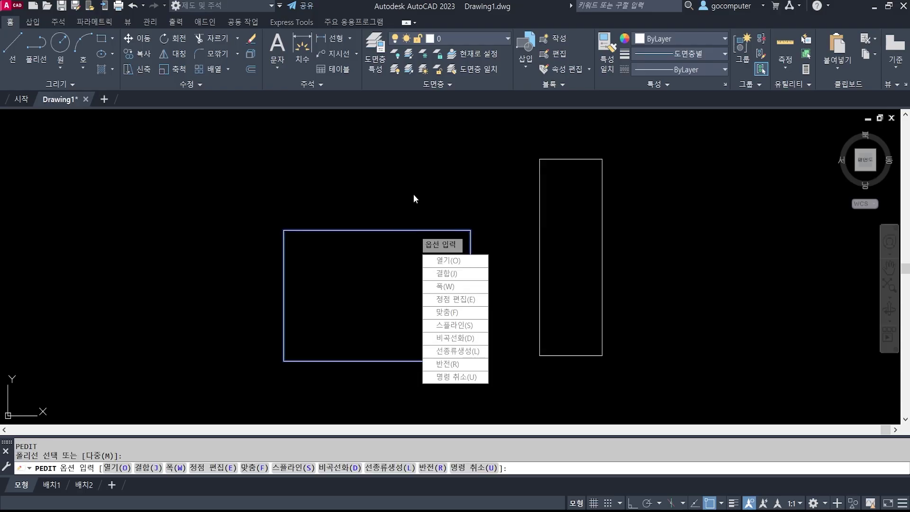
pyautogui.write('w')
pyautogui.press('Return')
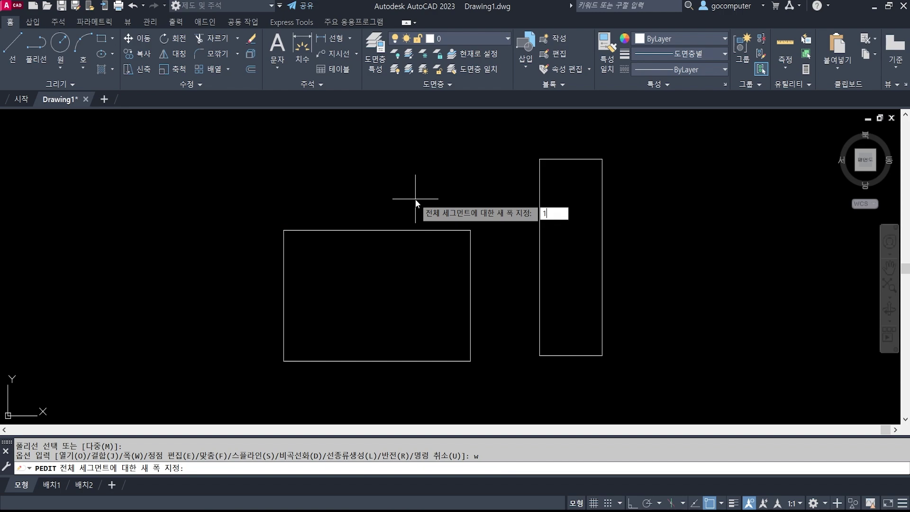
pyautogui.write('1')
pyautogui.press('Return')
pyautogui.press('Return')
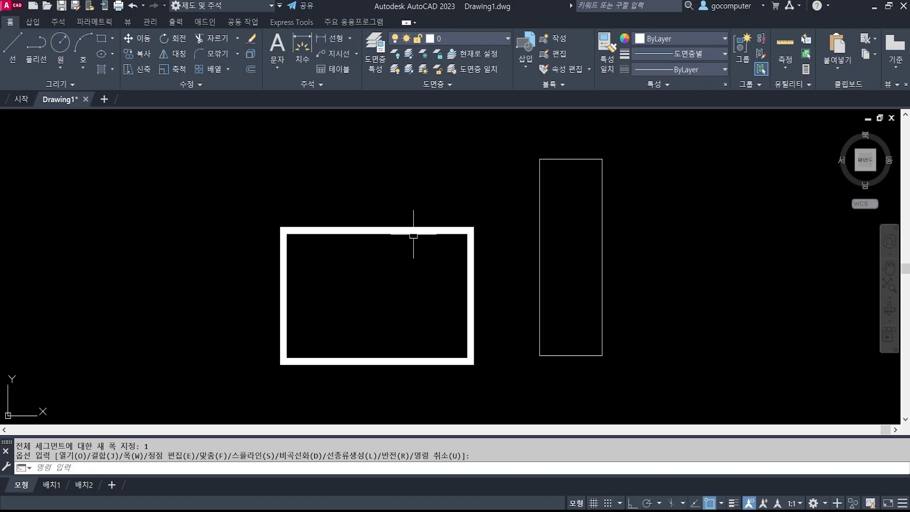
# Step: Undo the wide rectangle's width change
pyautogui.press('Escape')
pyautogui.write('u')
pyautogui.press('Return')
pyautogui.press('Escape')
pyautogui.press('Escape')
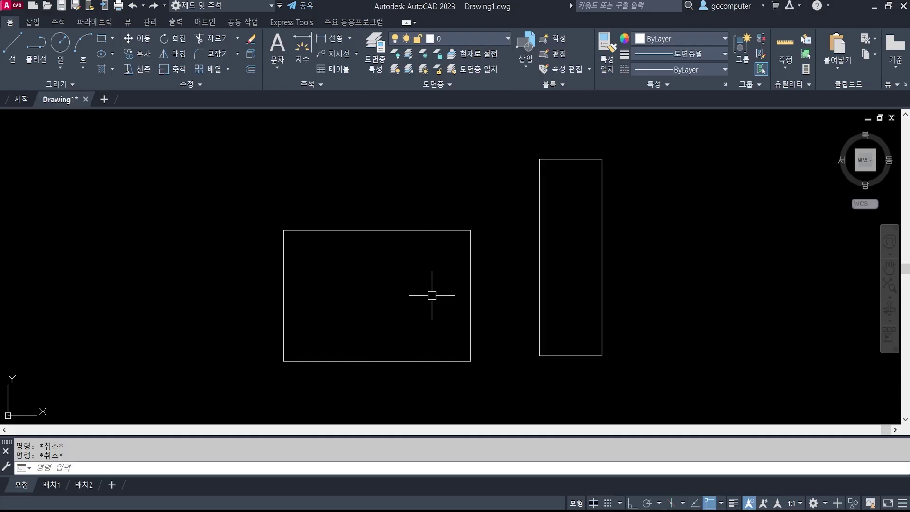
# Step: Select the tall rectangle by its right edge to examine whether its sides are joined, clearing the selection each time
pyautogui.moveTo(711, 302); pyautogui.dragTo(656, 306, button='middle')
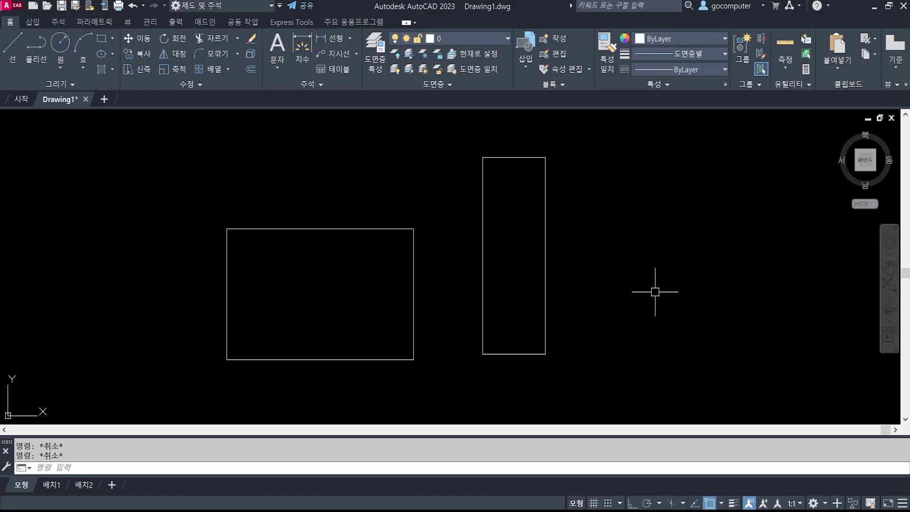
pyautogui.click(545, 269)
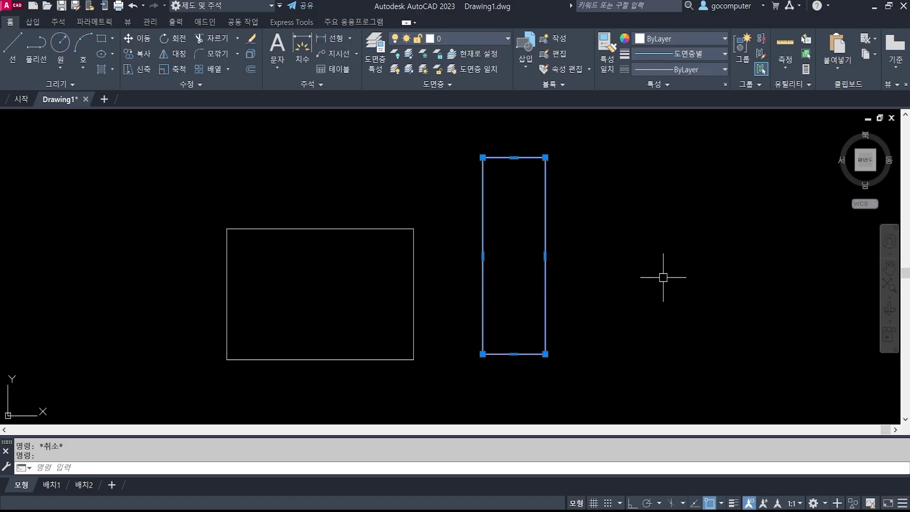
pyautogui.press('Escape')
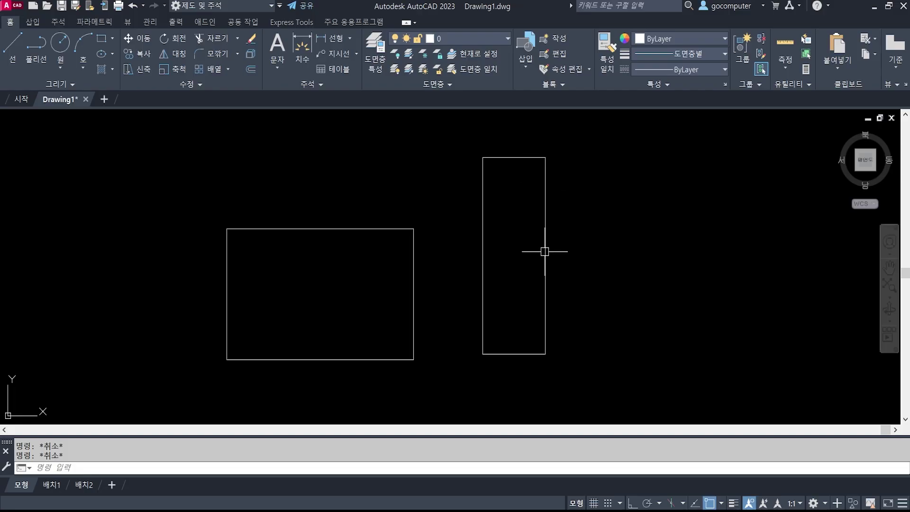
pyautogui.click(545, 304)
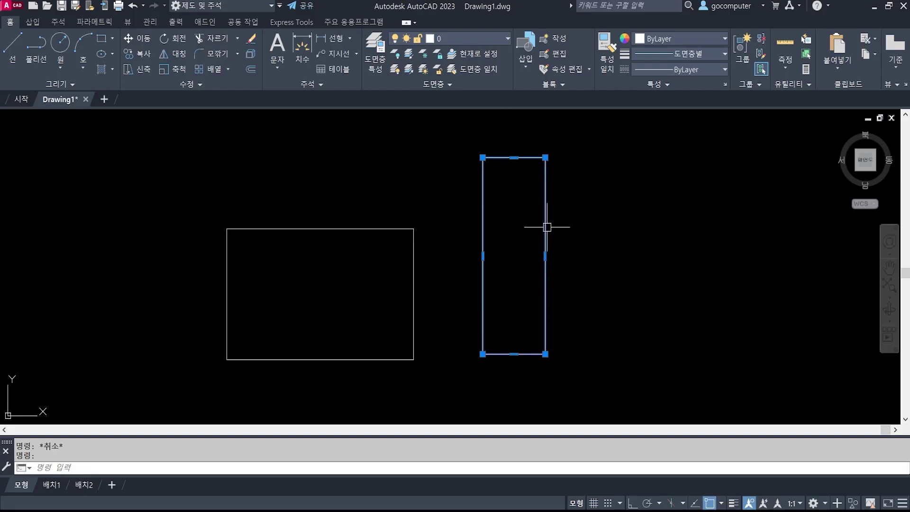
pyautogui.press('Escape')
pyautogui.press('Escape')
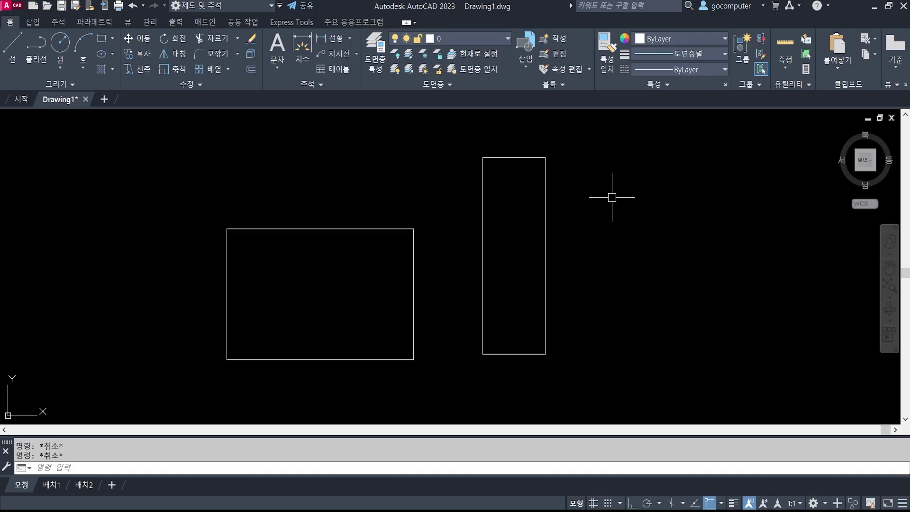
pyautogui.moveTo(668, 252); pyautogui.dragTo(504, 262, button='middle')
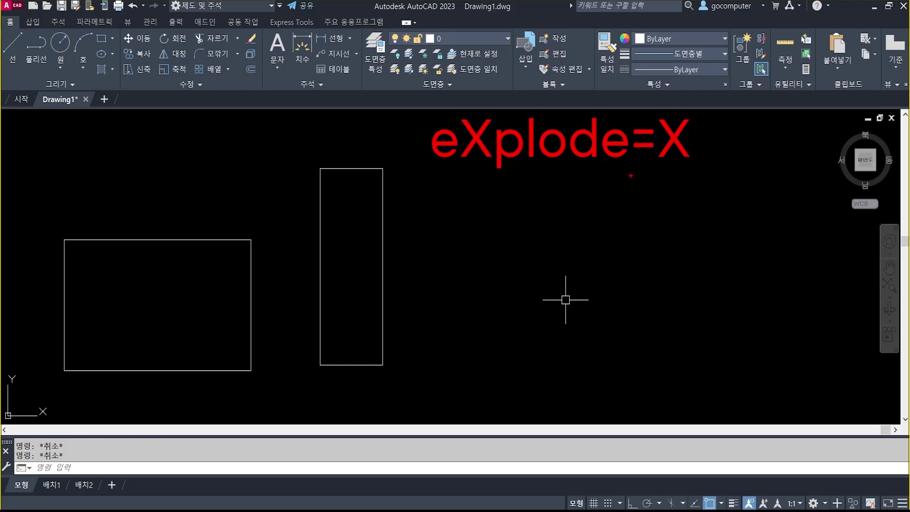
pyautogui.moveTo(681, 174)
pyautogui.mouseDown()
pyautogui.moveTo(659, 157)
pyautogui.moveTo(715, 119)
pyautogui.moveTo(703, 195)
pyautogui.mouseUp()
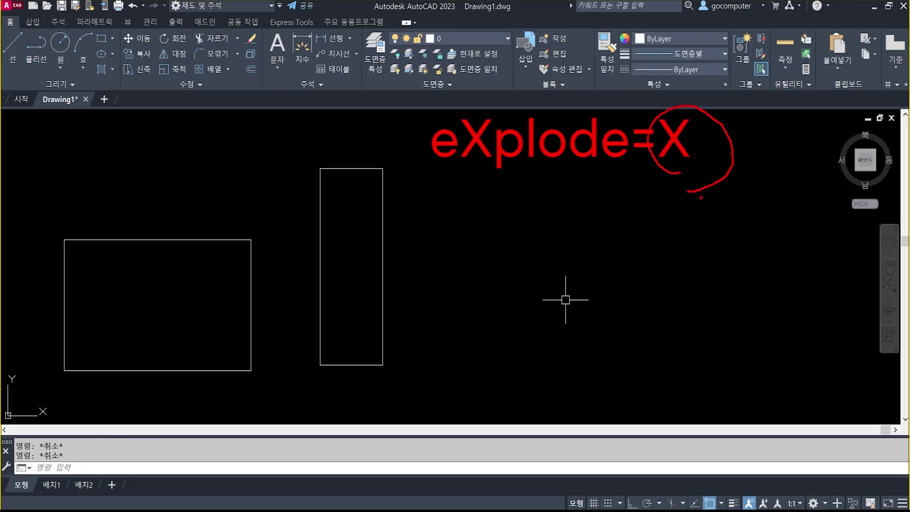
pyautogui.press('Escape')
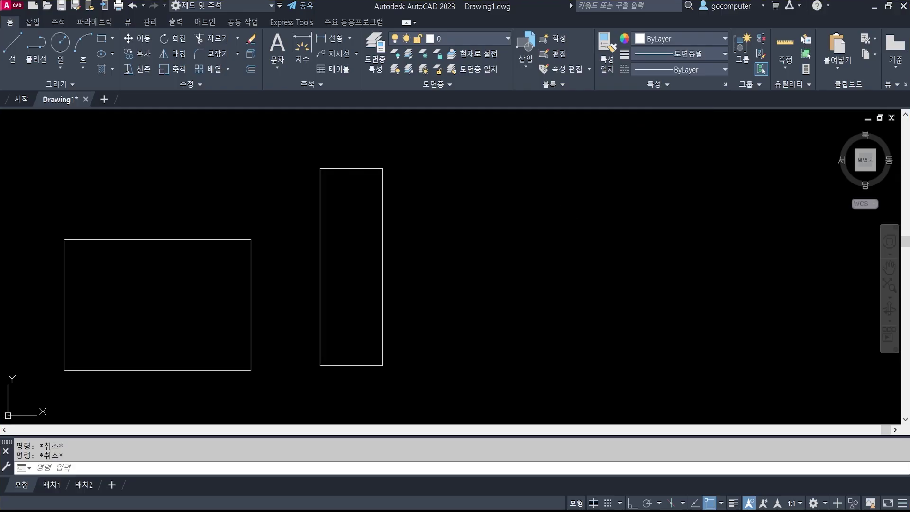
# Step: Check once more how the tall rectangle is selected as an object, and clear the selection
pyautogui.click(383, 266)
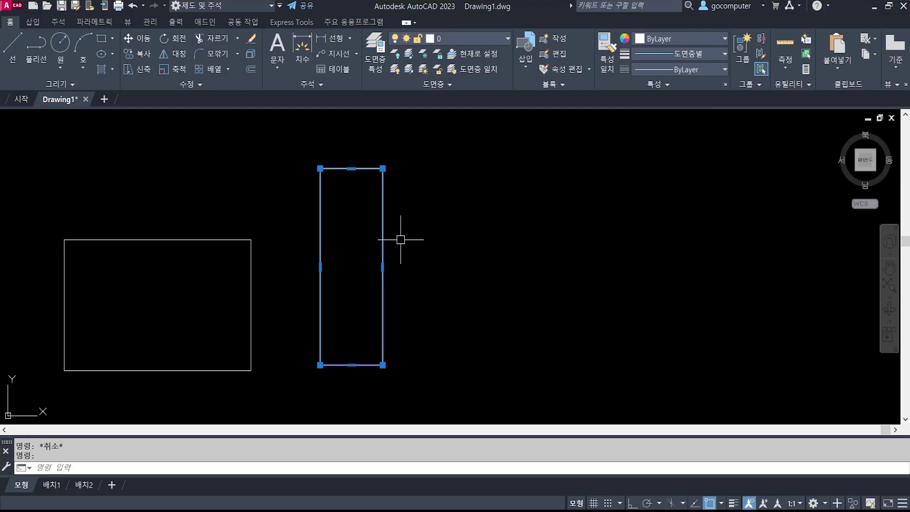
pyautogui.press('Escape')
pyautogui.click(384, 205)
pyautogui.press('Escape')
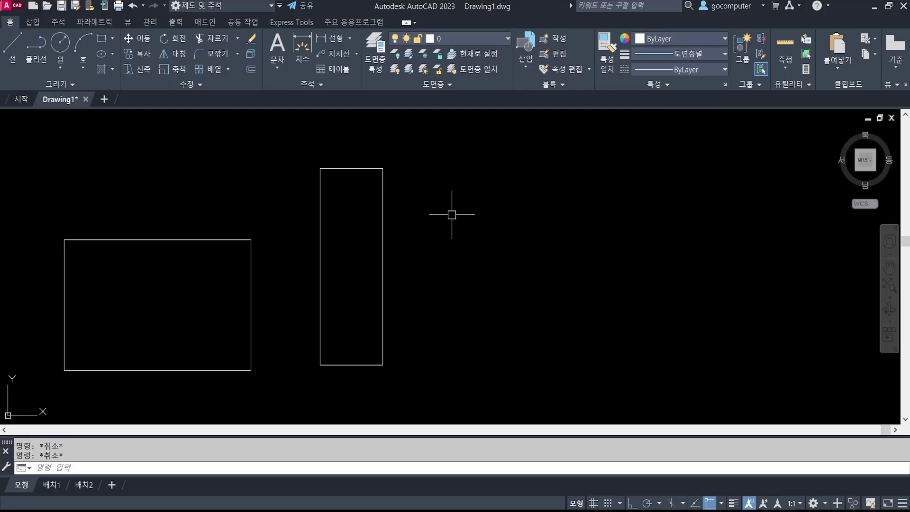
# Step: Explode the tall rectangle into separate lines
pyautogui.moveTo(488, 300); pyautogui.dragTo(691, 293, button='middle')
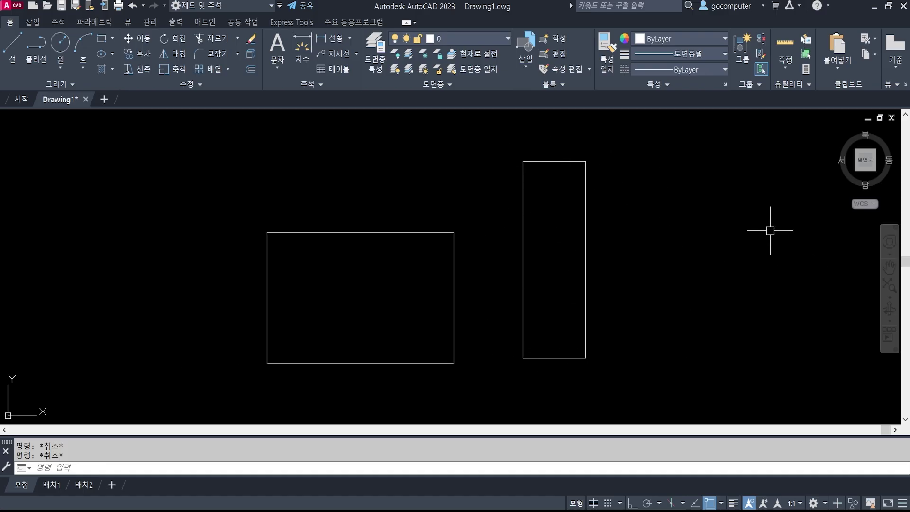
pyautogui.write('x')
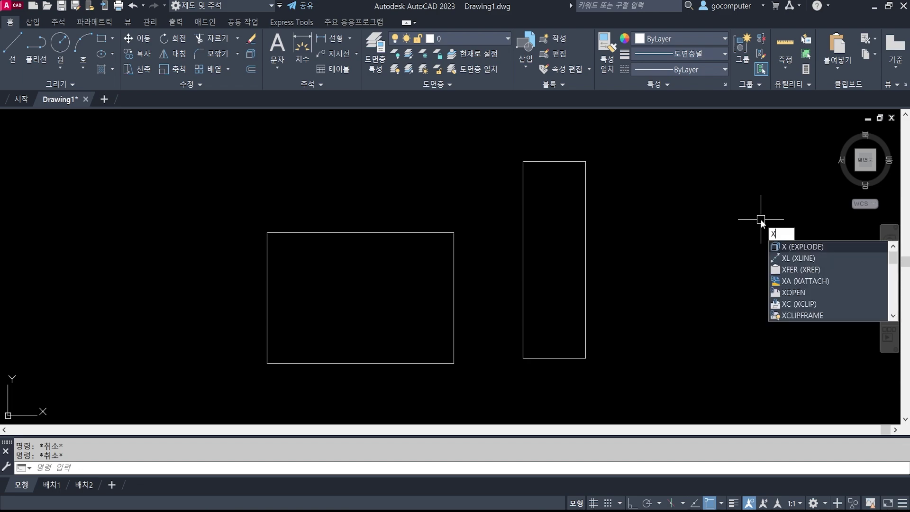
pyautogui.press('Return')
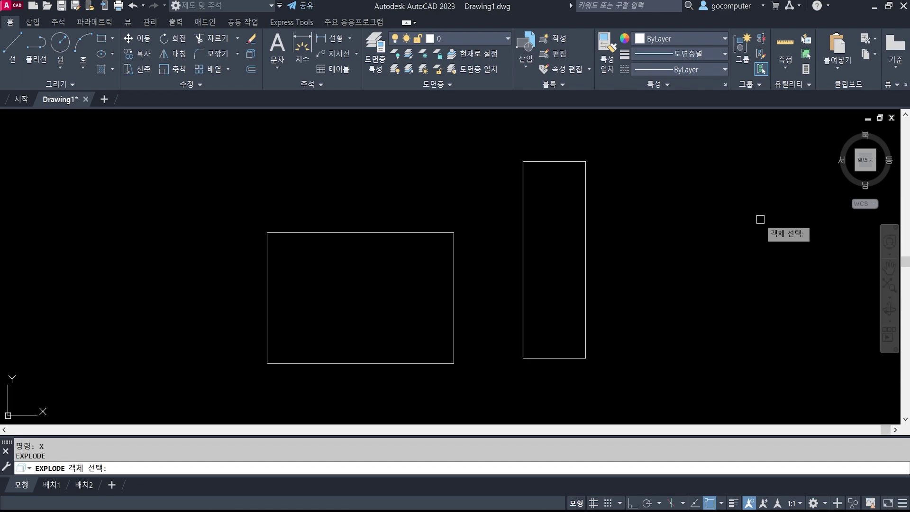
pyautogui.click(588, 186)
pyautogui.press('Return')
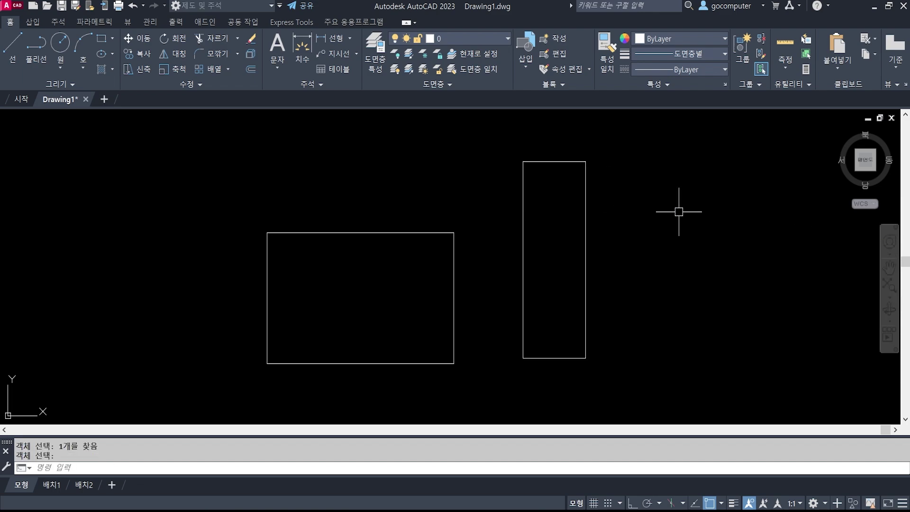
# Step: Select the exploded tall rectangle's sides one by one to examine them as individual objects, clearing the selection after checking
pyautogui.click(586, 205)
pyautogui.click(538, 161)
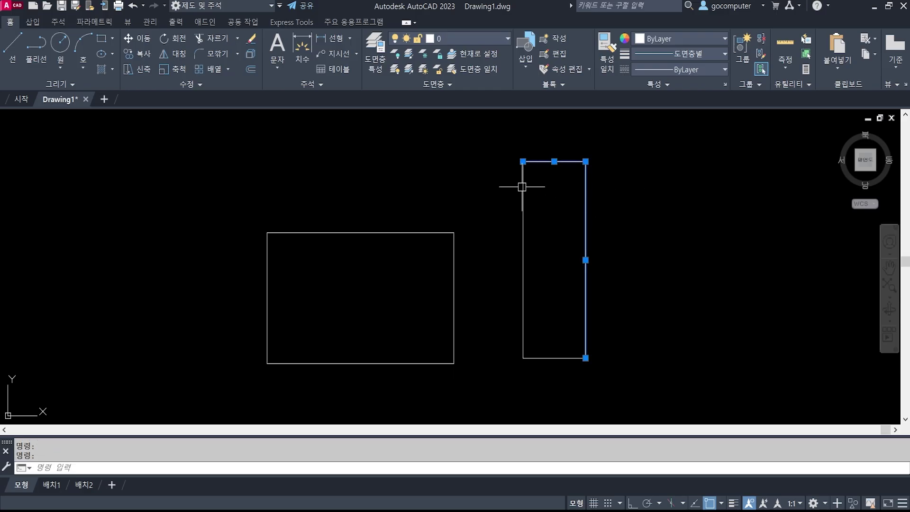
pyautogui.click(522, 206)
pyautogui.click(535, 359)
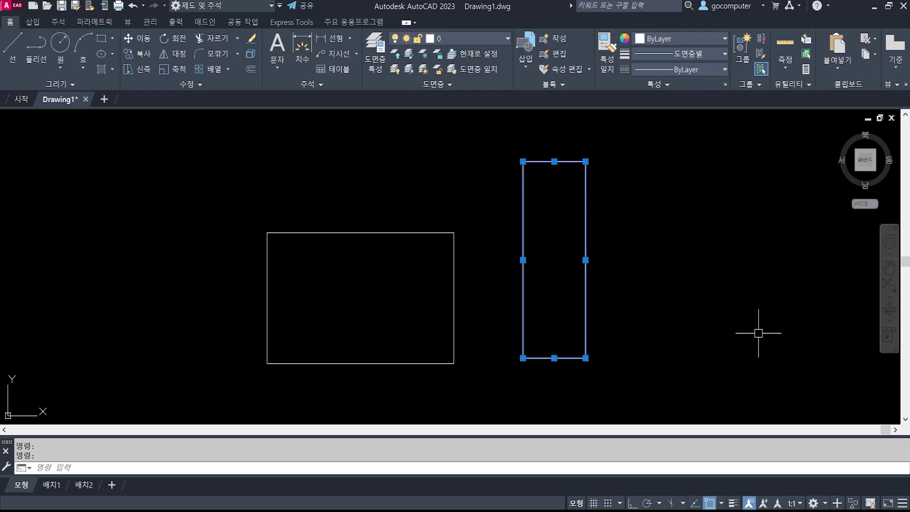
pyautogui.press('Escape')
pyautogui.press('Escape')
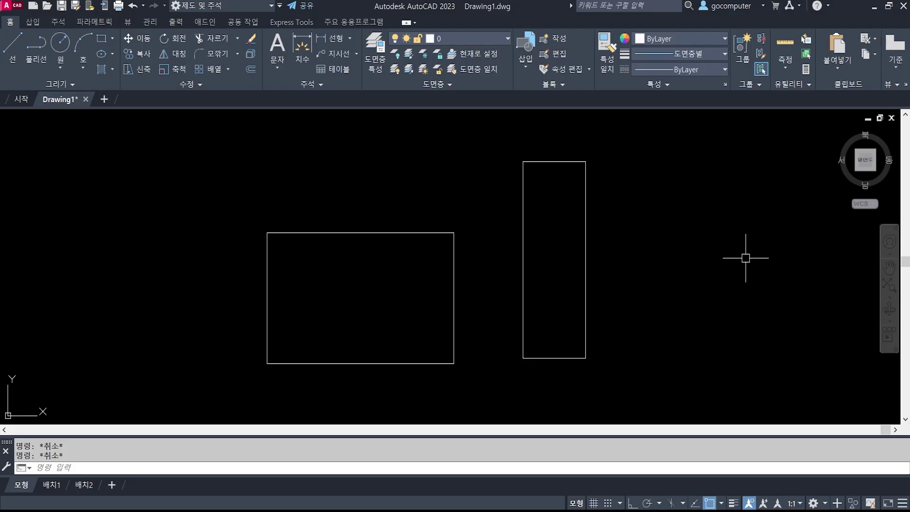
pyautogui.moveTo(664, 284); pyautogui.dragTo(632, 284, button='middle')
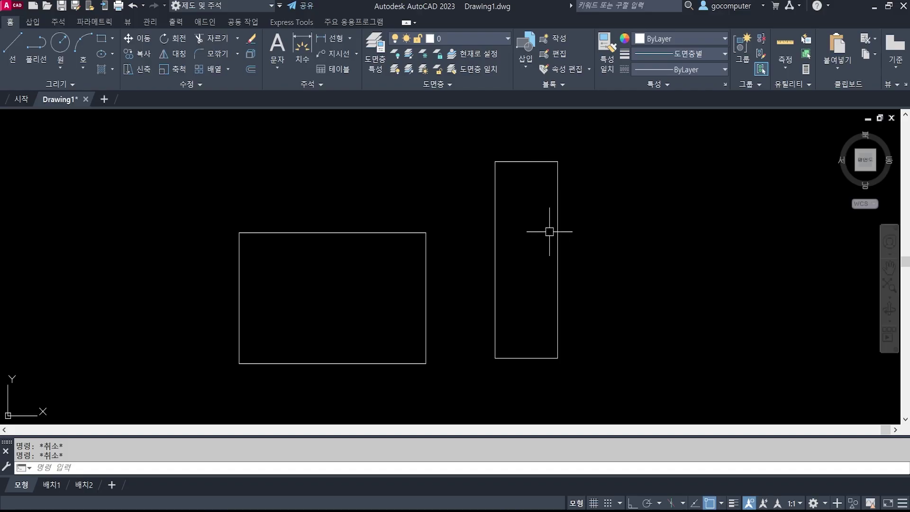
pyautogui.click(557, 217)
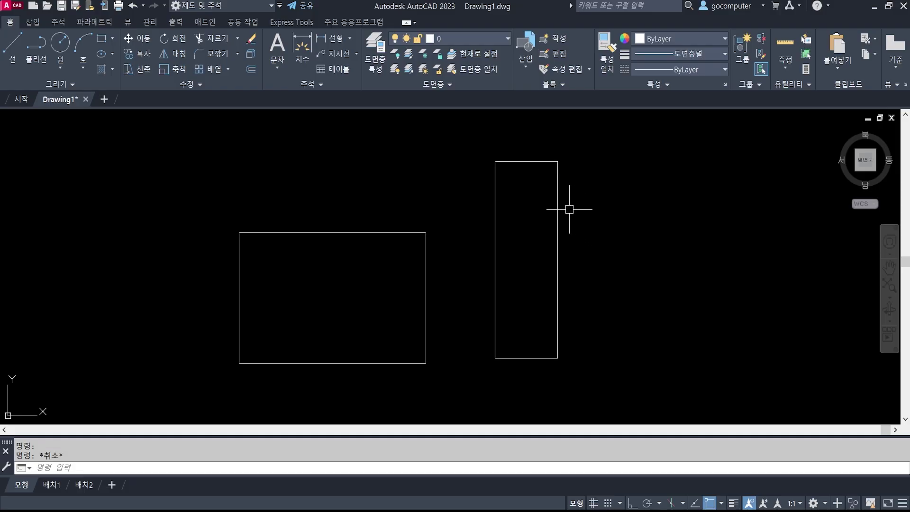
pyautogui.press('Escape')
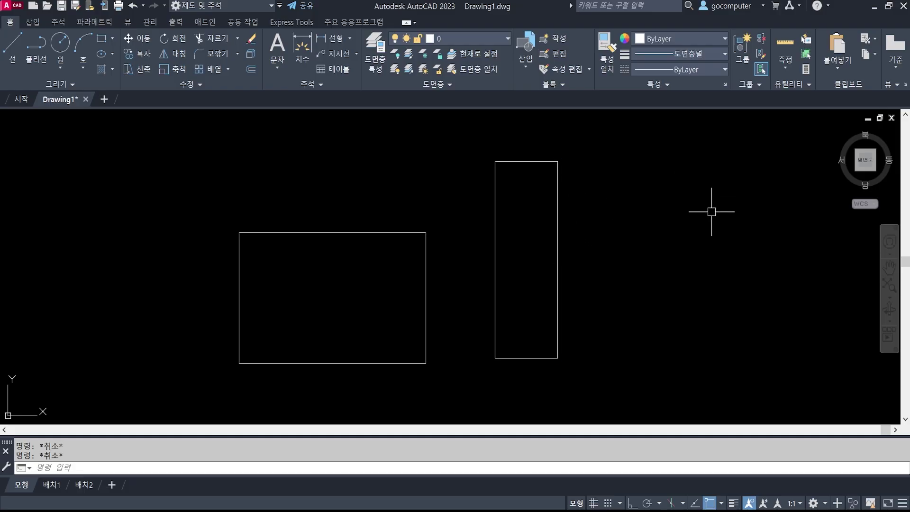
# Step: Join the four separate lines of the tall rectangle into one polyline using PEDIT with the Multiple option and a fuzz distance of 0
pyautogui.write('pe')
pyautogui.press('Return')
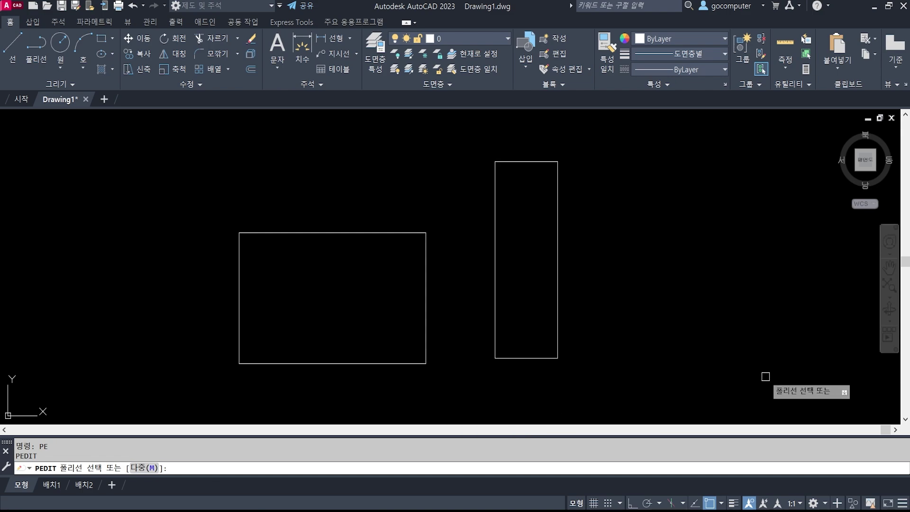
pyautogui.write('m')
pyautogui.press('Return')
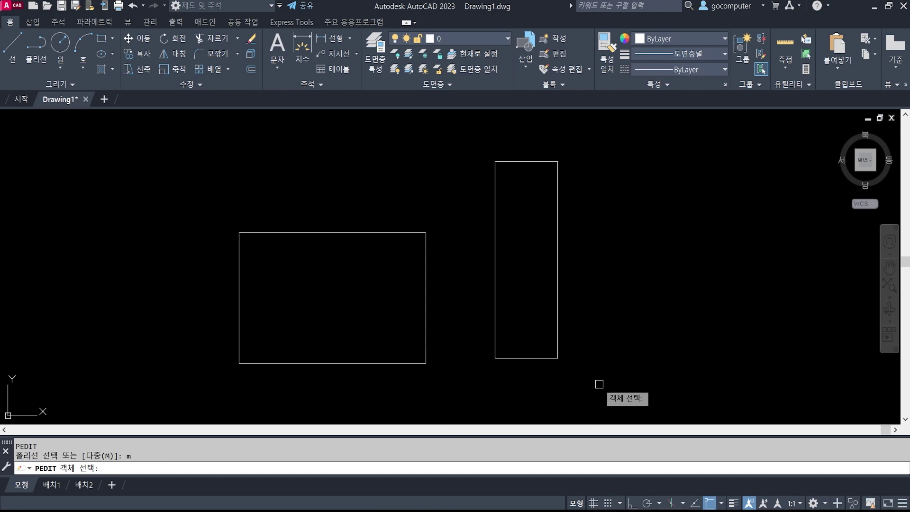
pyautogui.click(598, 381)
pyautogui.click(471, 130)
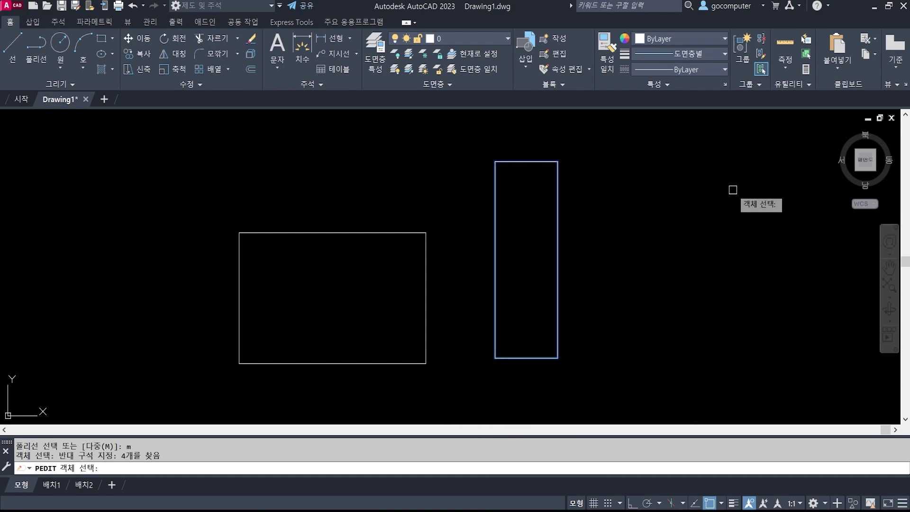
pyautogui.press('Return')
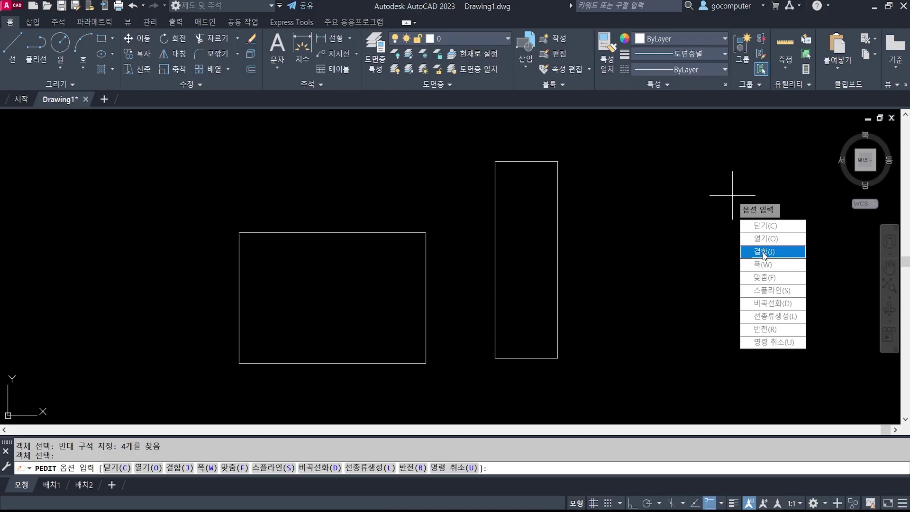
pyautogui.write('j')
pyautogui.press('Return')
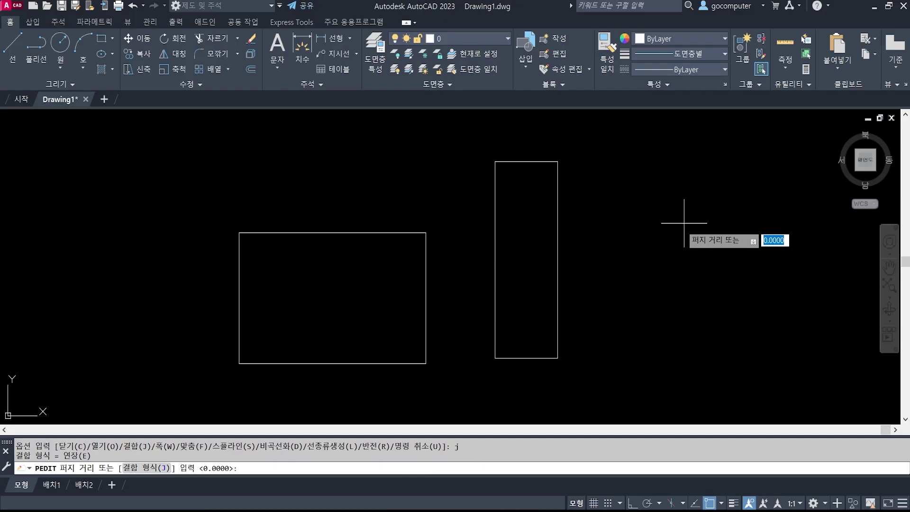
pyautogui.write('0')
pyautogui.press('Return')
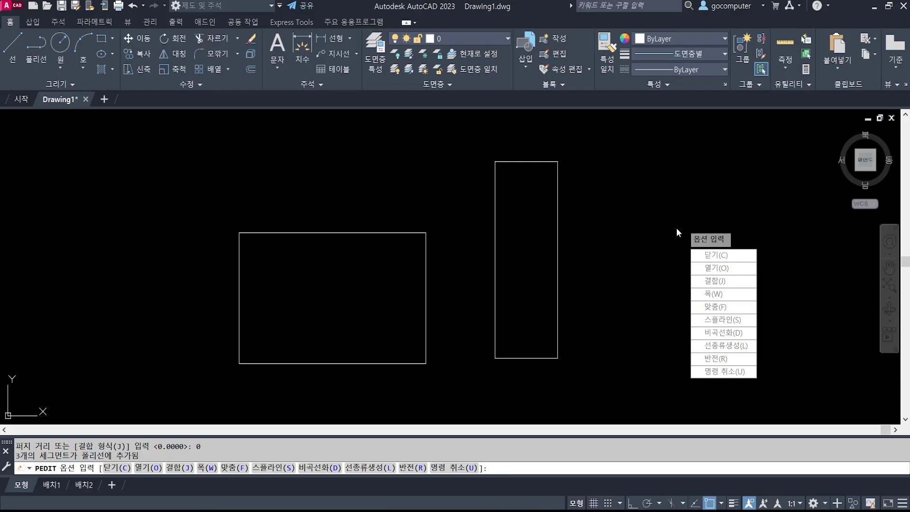
pyautogui.press('Escape')
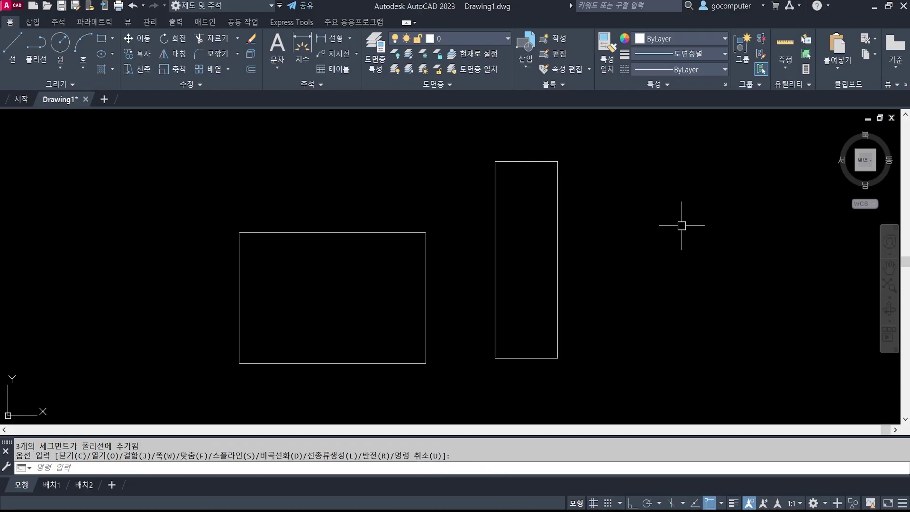
# Step: Select the rejoined tall rectangle by its right edge twice to check it as one object, clearing the selection each time
pyautogui.click(560, 206)
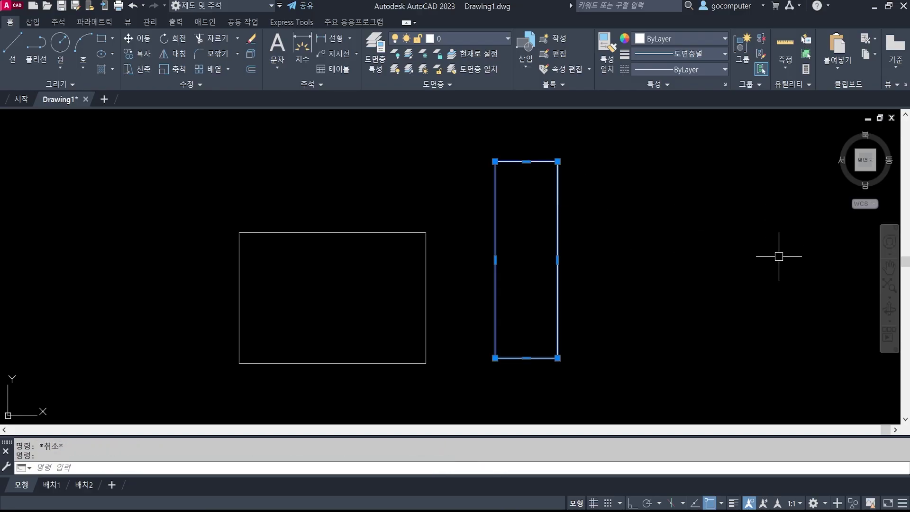
pyautogui.press('Escape')
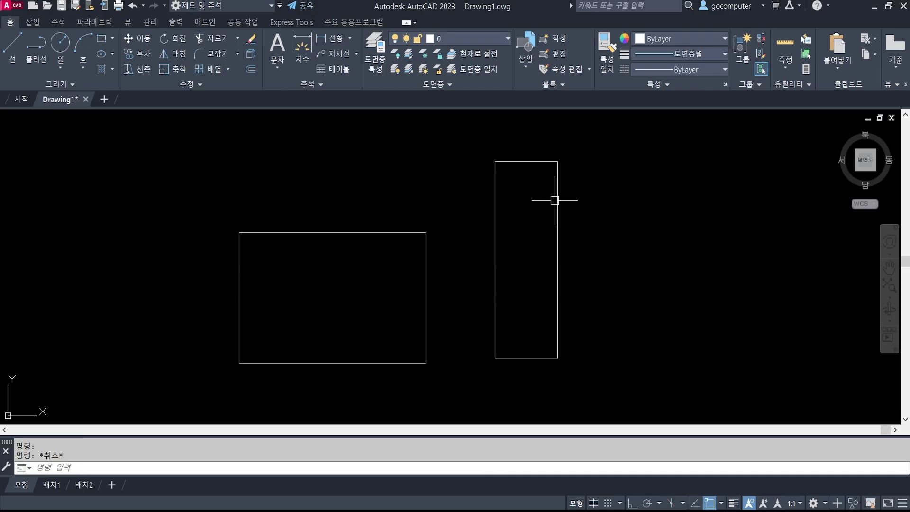
pyautogui.click(557, 203)
pyautogui.press('Escape')
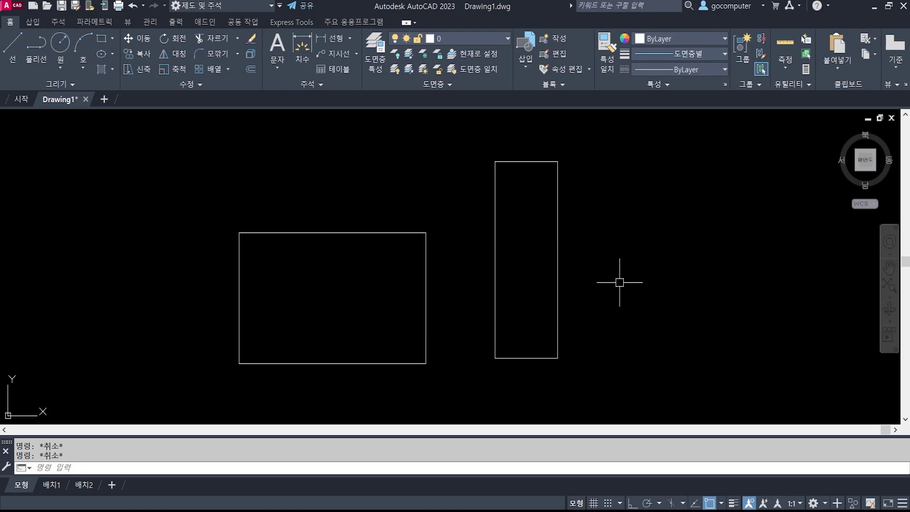
# Step: Switch to the textbook PDF and examine the A4 rectangle example and KS A-series paper sizes, temporarily marking the A4 dimensions in mm
pyautogui.hotkey('alt', 'Tab')
pyautogui.scroll(-5, 620, 285)
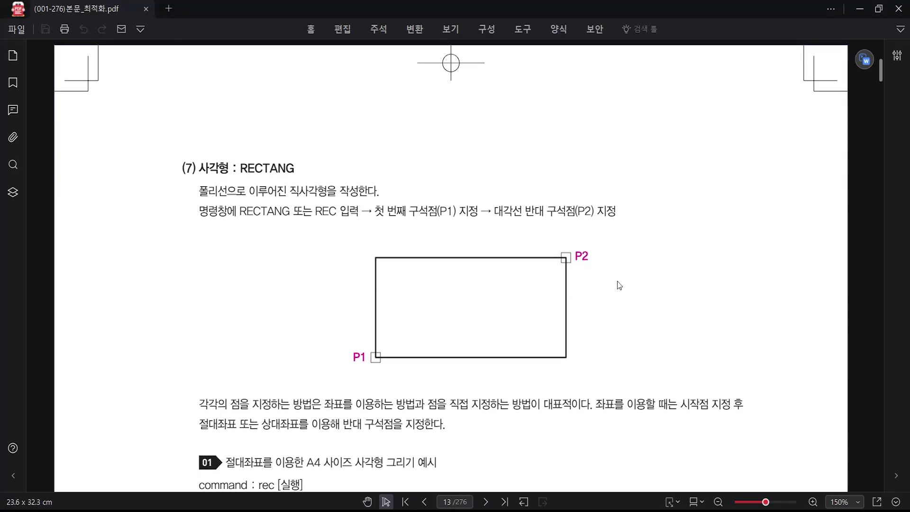
pyautogui.scroll(-7, 566, 318)
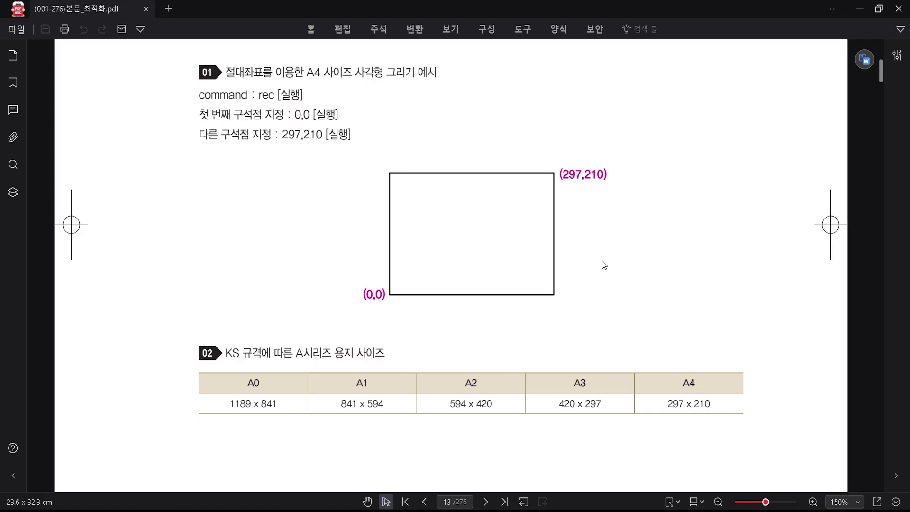
pyautogui.scroll(-3, 564, 266)
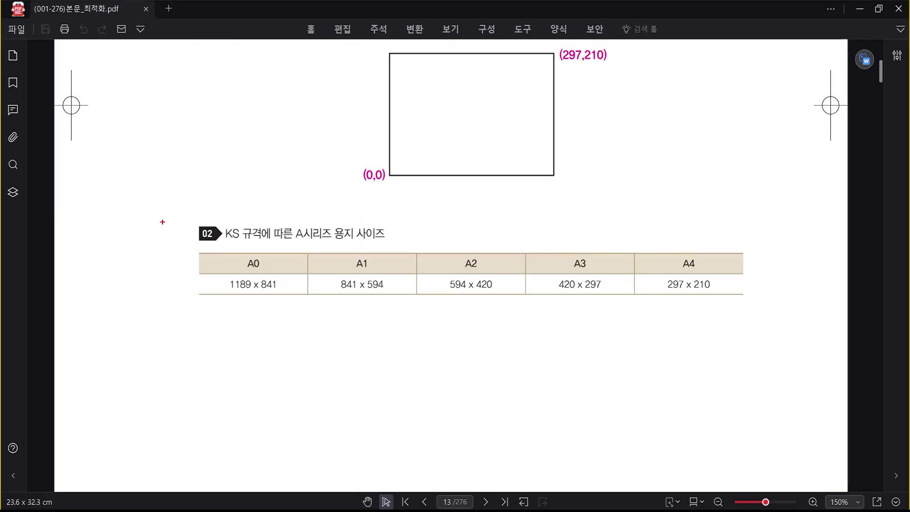
pyautogui.moveTo(153, 209); pyautogui.dragTo(769, 317)
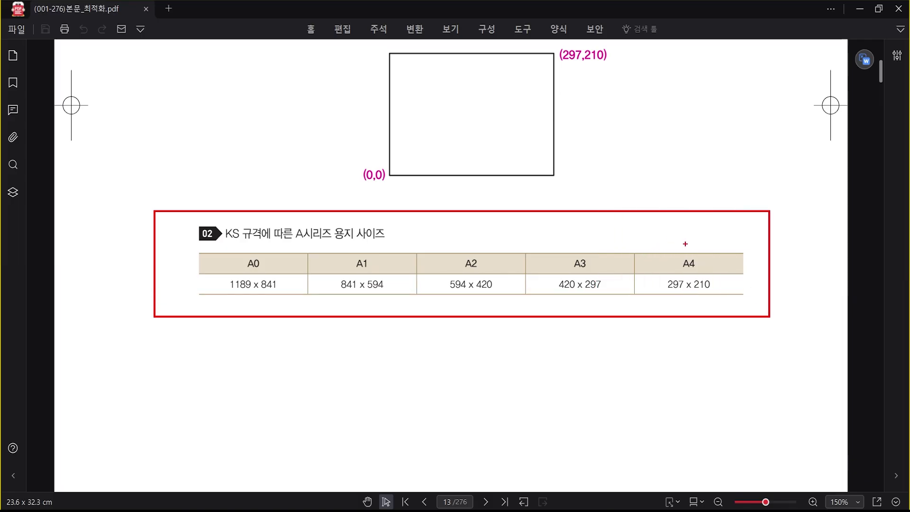
pyautogui.moveTo(685, 244)
pyautogui.mouseDown()
pyautogui.moveTo(684, 254)
pyautogui.moveTo(696, 232)
pyautogui.mouseUp()
pyautogui.moveTo(703, 254); pyautogui.dragTo(727, 244)
pyautogui.moveTo(728, 244)
pyautogui.mouseDown()
pyautogui.moveTo(738, 247)
pyautogui.moveTo(702, 229)
pyautogui.moveTo(740, 254)
pyautogui.mouseUp()
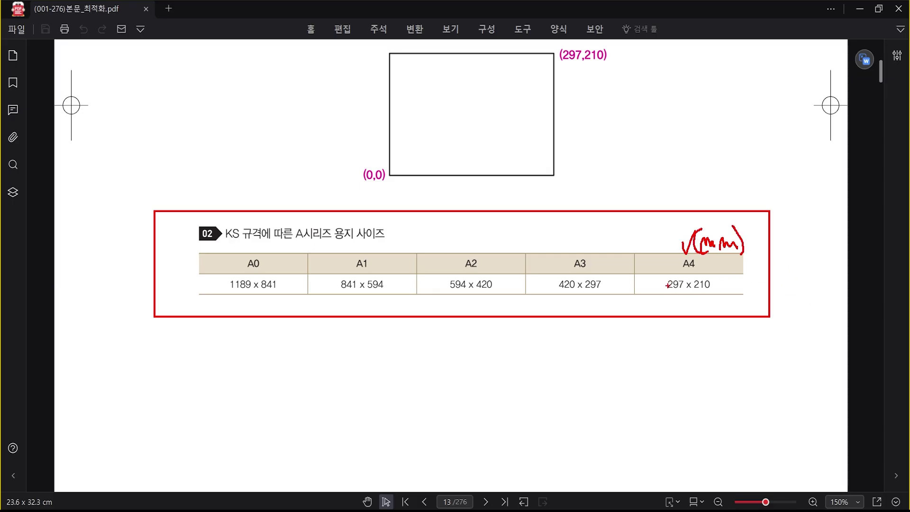
pyautogui.moveTo(673, 294)
pyautogui.mouseDown()
pyautogui.moveTo(675, 269)
pyautogui.moveTo(680, 294)
pyautogui.moveTo(713, 280)
pyautogui.moveTo(704, 306)
pyautogui.mouseUp()
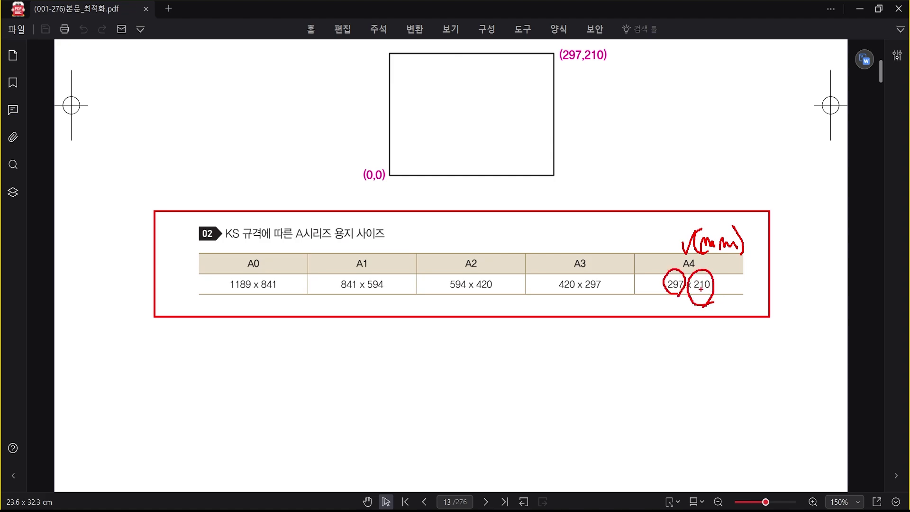
pyautogui.press('Escape')
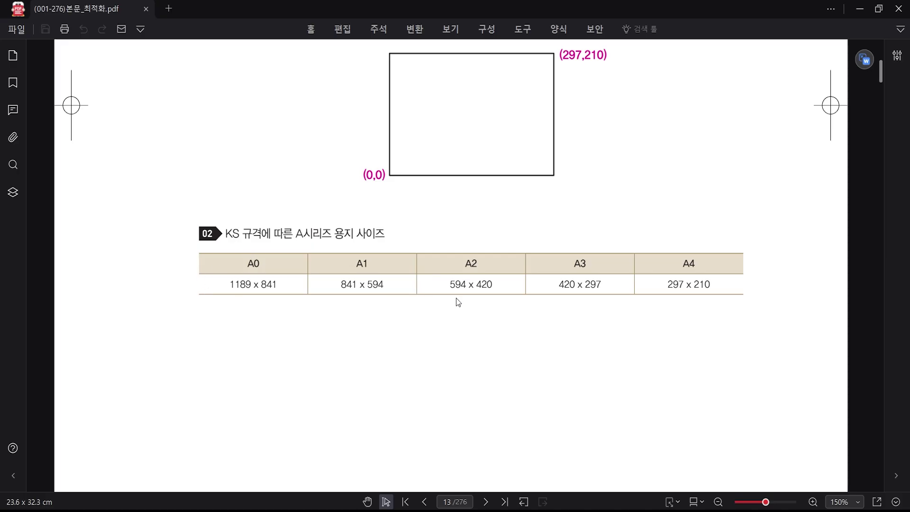
# Step: Examine the A2, A3 and A4 columns of the paper size table with temporary markings, and clear the markings
pyautogui.hotkey('ctrl', '2')
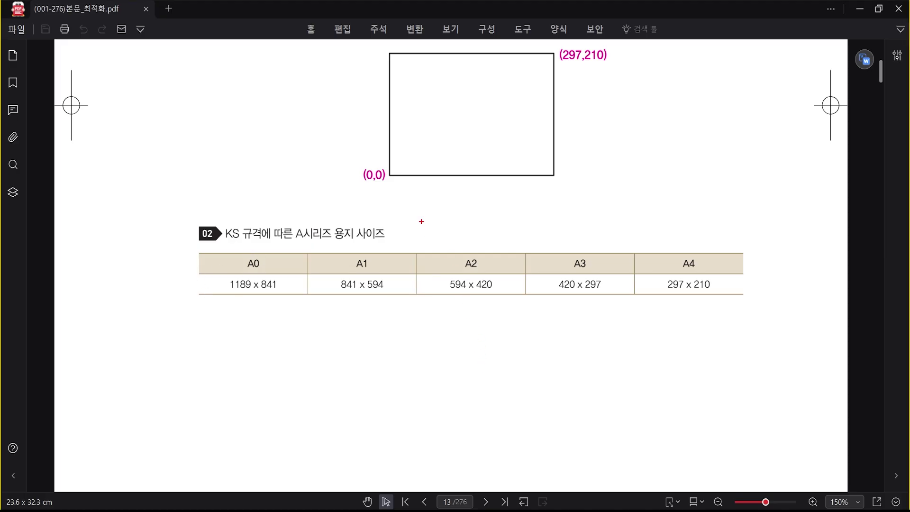
pyautogui.moveTo(422, 221); pyautogui.dragTo(750, 307)
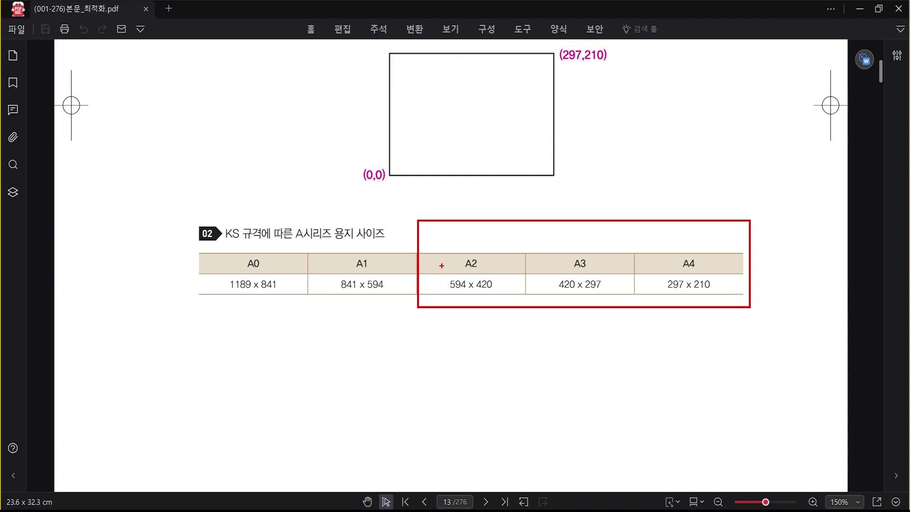
pyautogui.moveTo(449, 239)
pyautogui.mouseDown()
pyautogui.moveTo(455, 252)
pyautogui.moveTo(468, 227)
pyautogui.mouseUp()
pyautogui.moveTo(572, 239)
pyautogui.mouseDown()
pyautogui.moveTo(578, 251)
pyautogui.moveTo(593, 228)
pyautogui.mouseUp()
pyautogui.press('Escape')
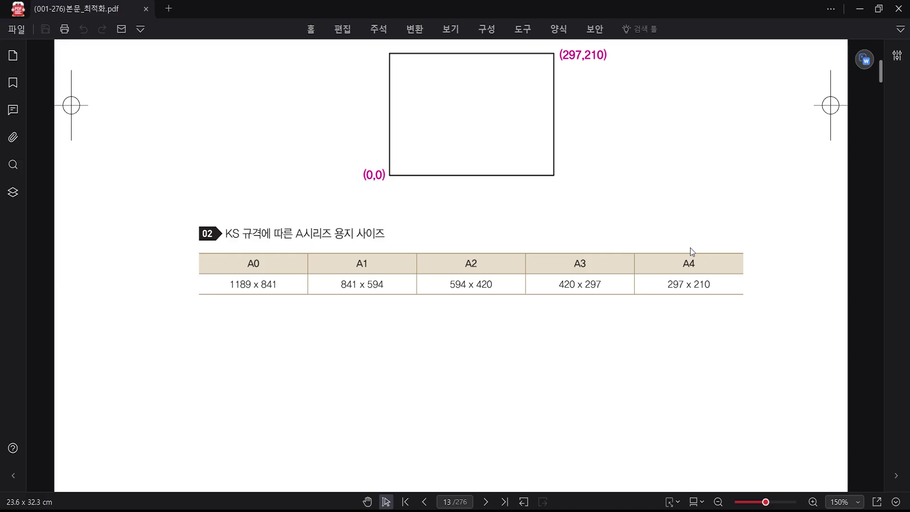
# Step: Read the POLYGON section on page 14 of the textbook, including the inscribed and circumscribed pentagon diagrams
pyautogui.keyDown('ctrl'); pyautogui.scroll(-1, 639, 266); pyautogui.keyUp('ctrl')
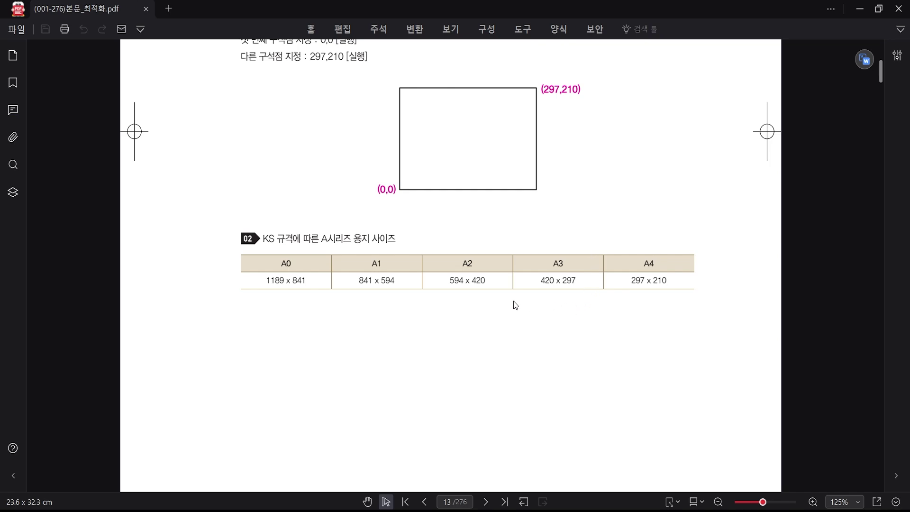
pyautogui.scroll(-3, 506, 304)
pyautogui.scroll(-15, 504, 306)
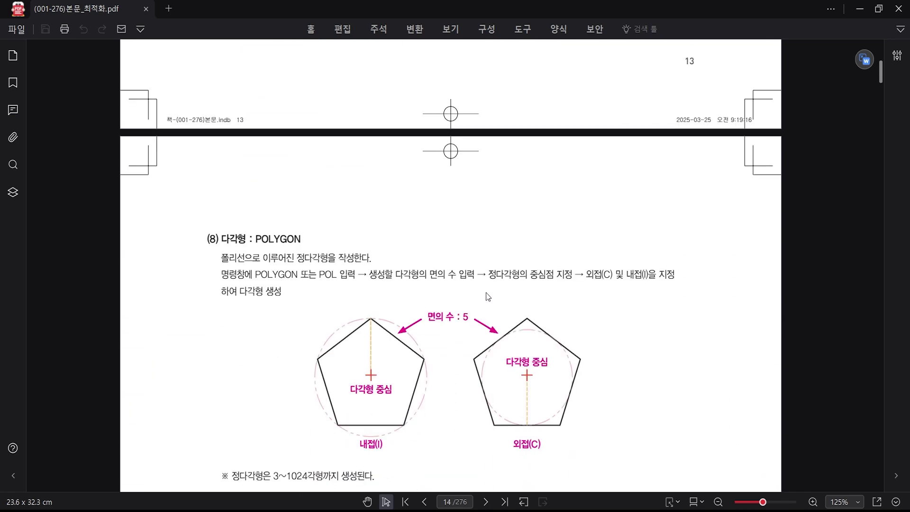
pyautogui.keyDown('ctrl'); pyautogui.scroll(1, 351, 265); pyautogui.keyUp('ctrl')
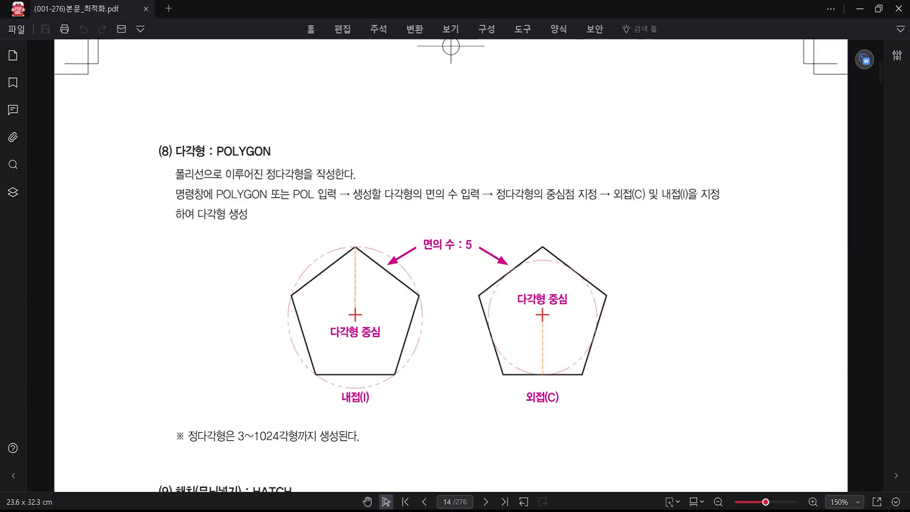
# Step: Switch back to AutoCAD and erase both rectangles from the drawing
pyautogui.moveTo(519, 511)
pyautogui.click(519, 469)
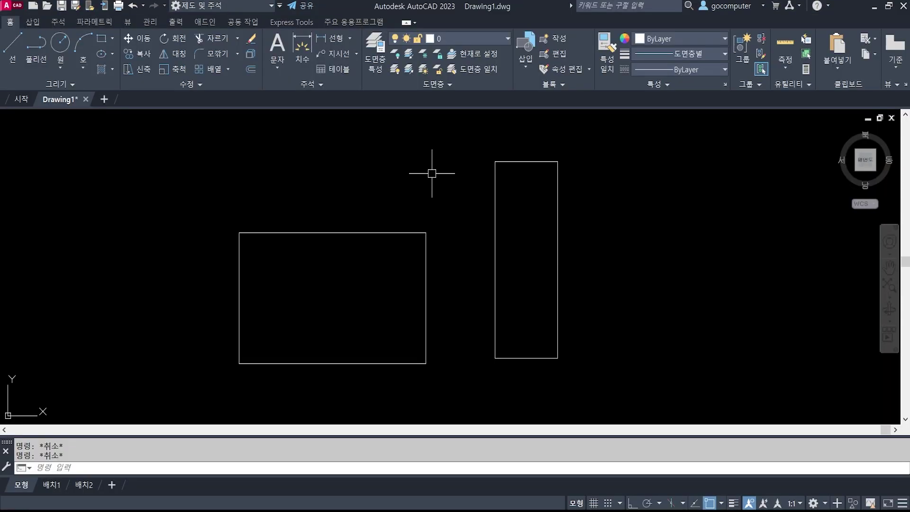
pyautogui.write('e')
pyautogui.press('Return')
pyautogui.click(633, 395)
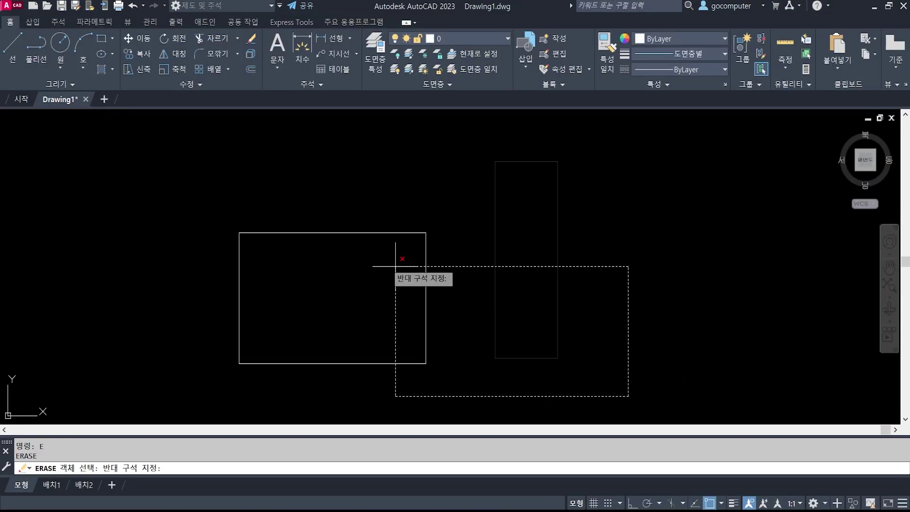
pyautogui.click(101, 142)
pyautogui.press('Return')
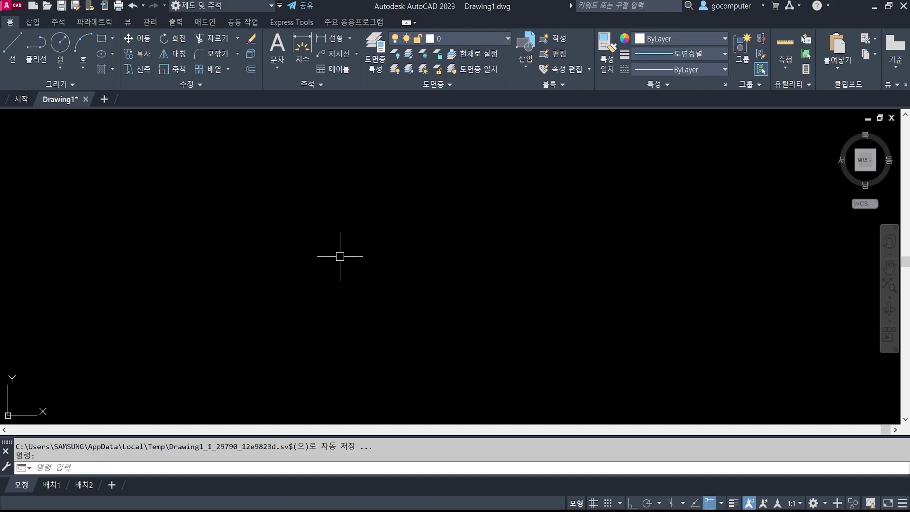
# Step: Draw a circle with a diameter of 30 in the empty drawing area, using the Diameter option
pyautogui.write('c')
pyautogui.press('Return')
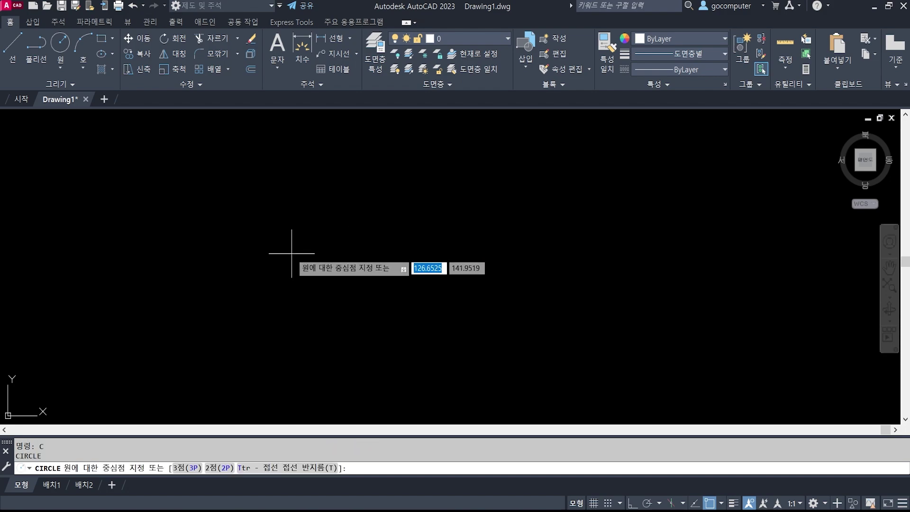
pyautogui.click(292, 254)
pyautogui.write('d')
pyautogui.press('Return')
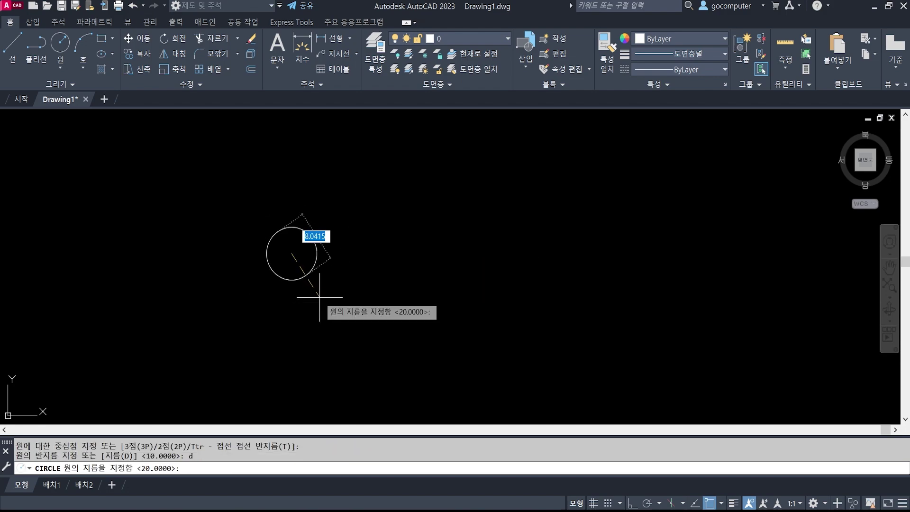
pyautogui.write('30')
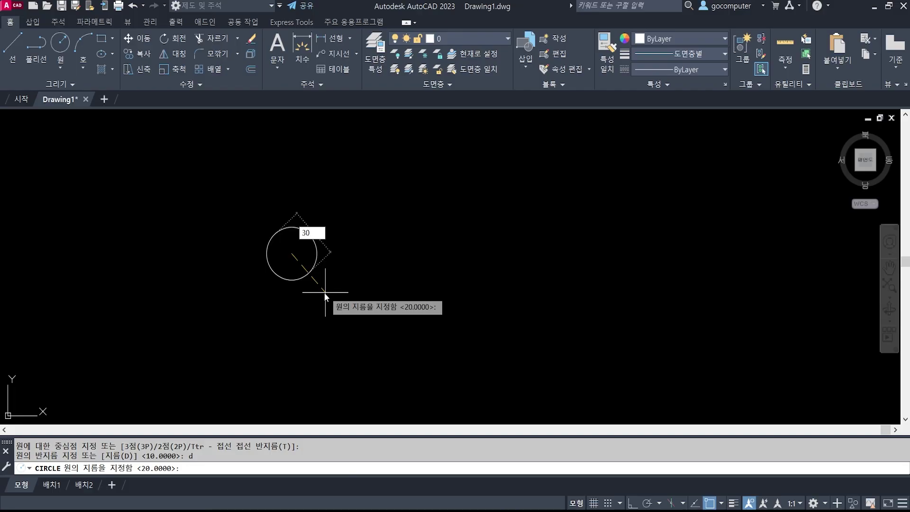
pyautogui.press('Return')
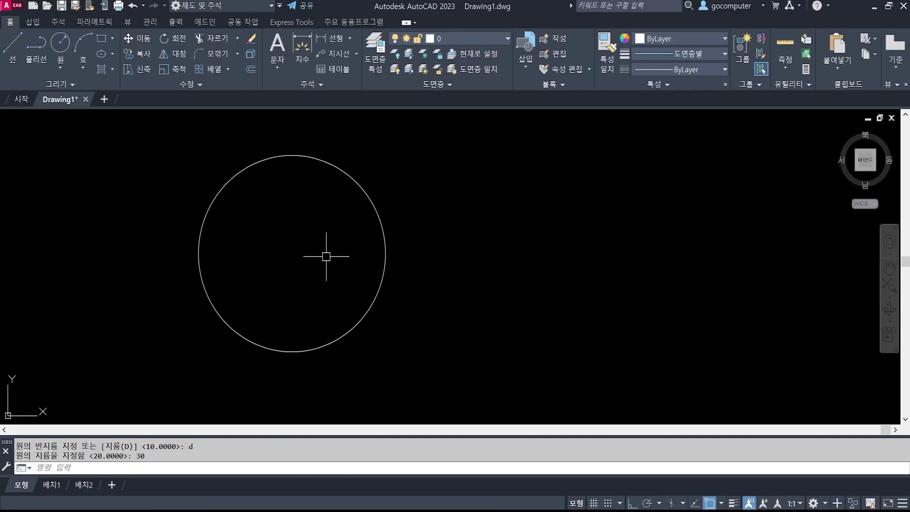
pyautogui.scroll(-3, 323, 251)
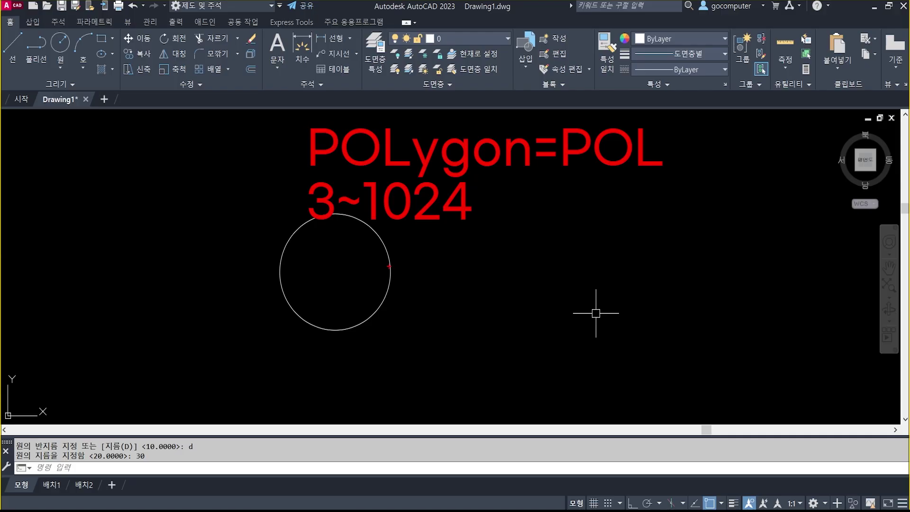
pyautogui.moveTo(526, 239)
pyautogui.mouseDown()
pyautogui.moveTo(301, 180)
pyautogui.moveTo(422, 232)
pyautogui.mouseUp()
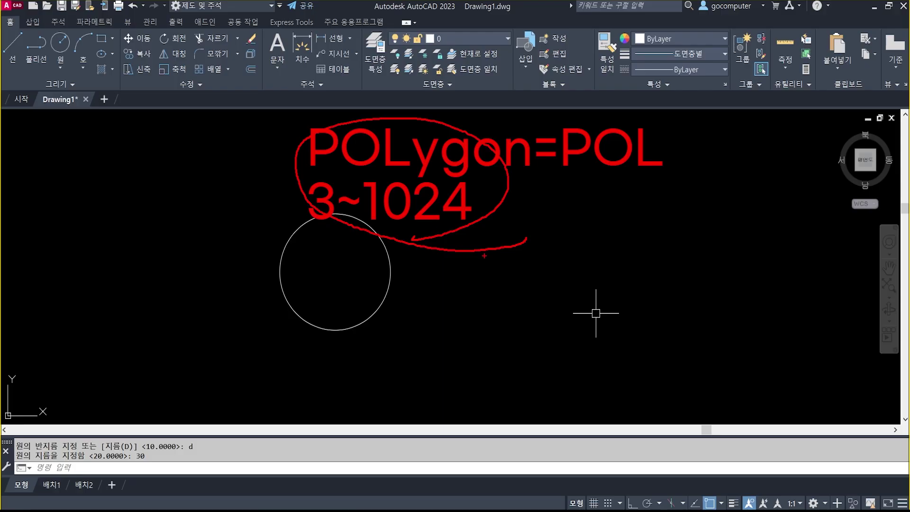
pyautogui.press('Escape')
# Step: Draw a five-sided polygon circumscribed about the circle, centred on the circle and with its radius ending at the lower quadrant
pyautogui.moveTo(287, 322); pyautogui.dragTo(378, 272, button='middle')
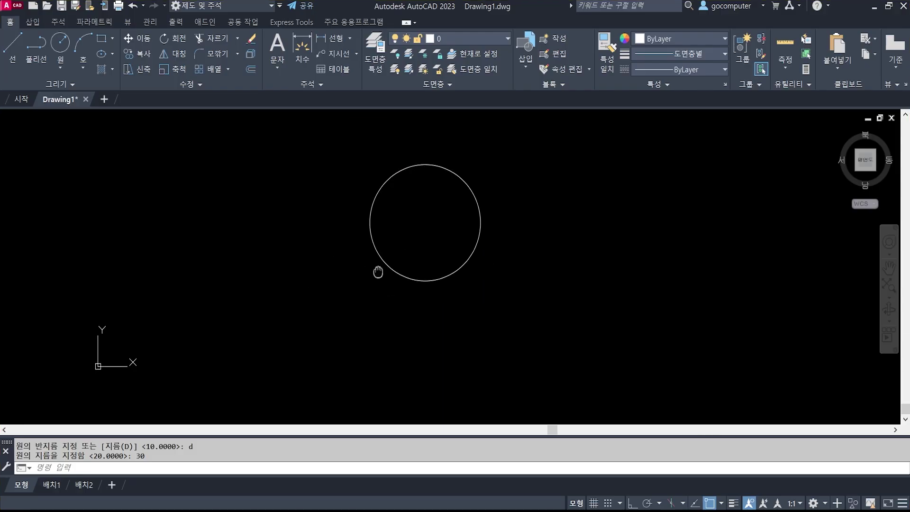
pyautogui.scroll(2, 368, 203)
pyautogui.moveTo(479, 194); pyautogui.dragTo(475, 216, button='middle')
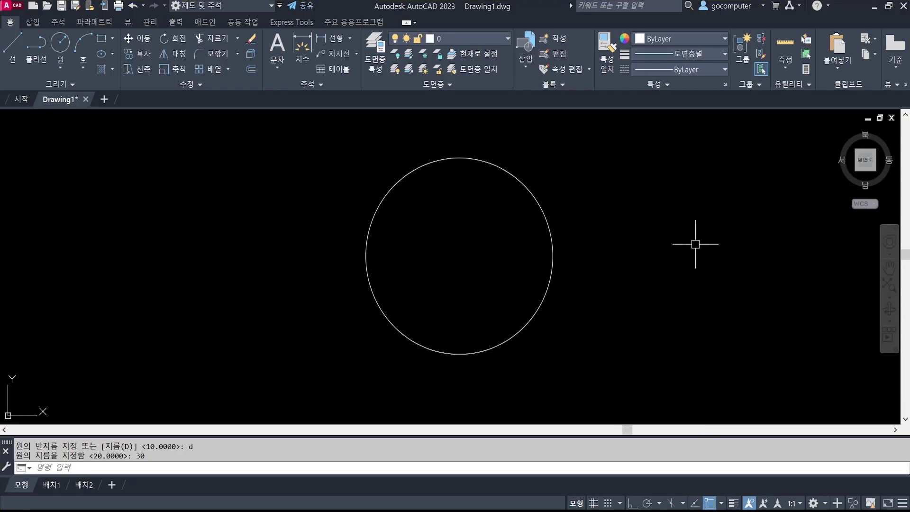
pyautogui.write('po')
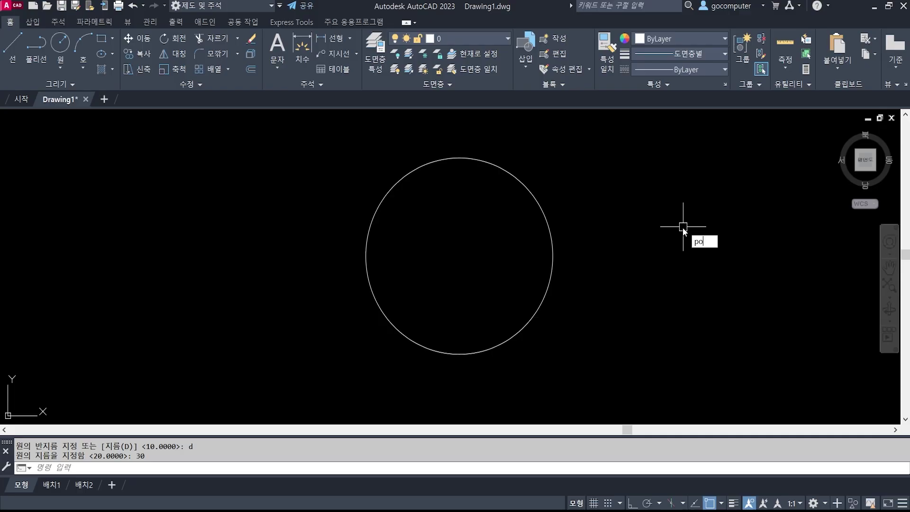
pyautogui.write('l')
pyautogui.press('Return')
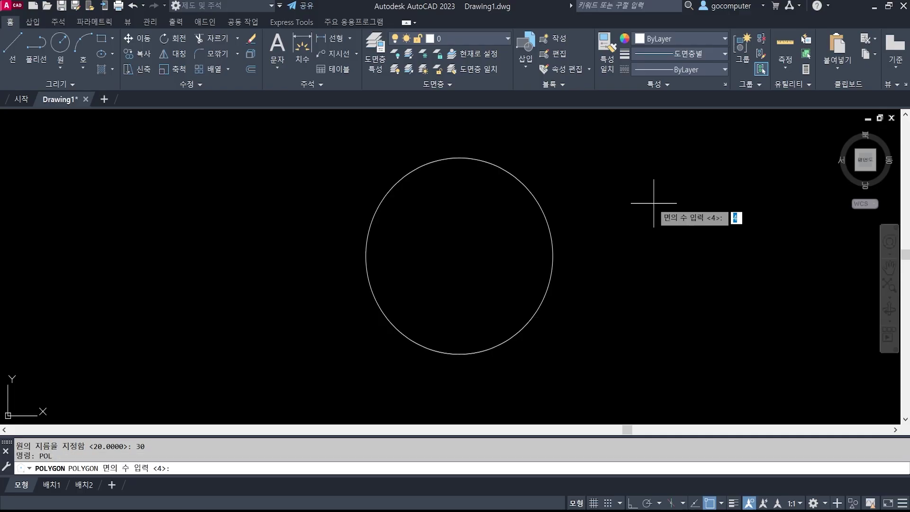
pyautogui.moveTo(672, 214); pyautogui.dragTo(608, 203, button='middle')
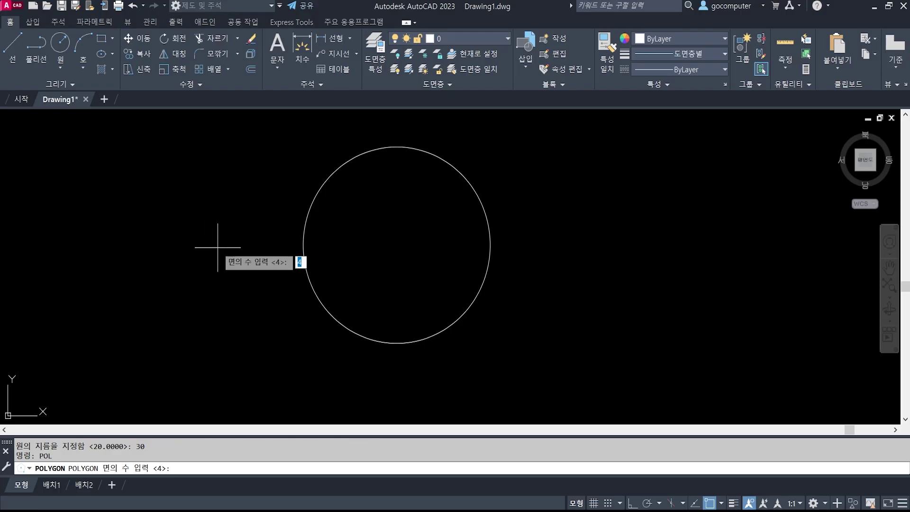
pyautogui.write('5')
pyautogui.press('Return')
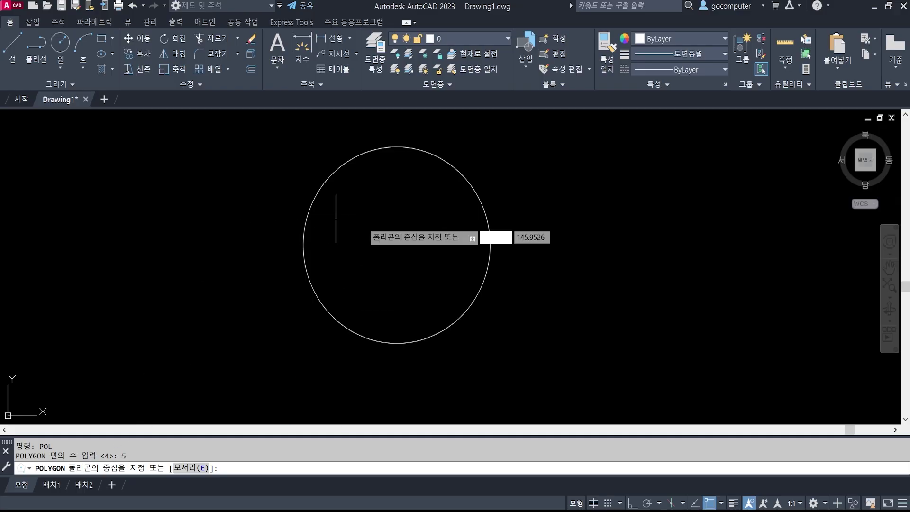
pyautogui.click(397, 245)
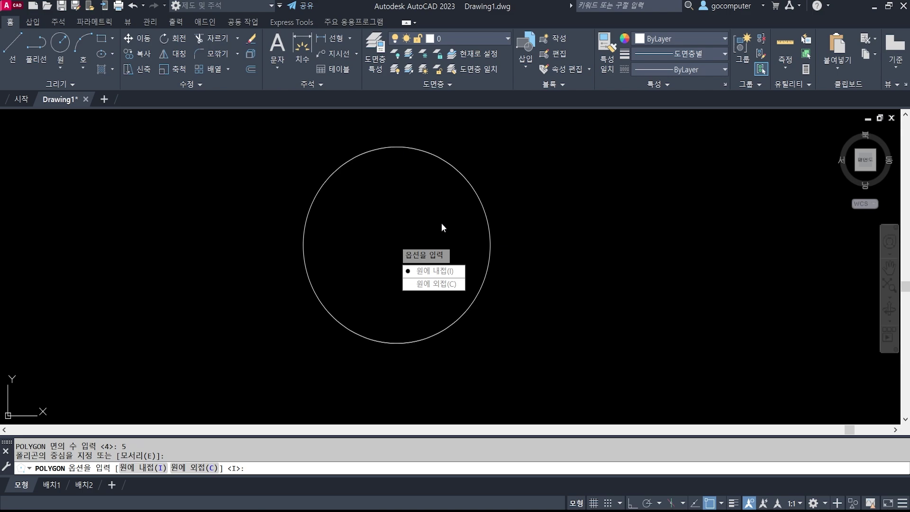
pyautogui.click(437, 284)
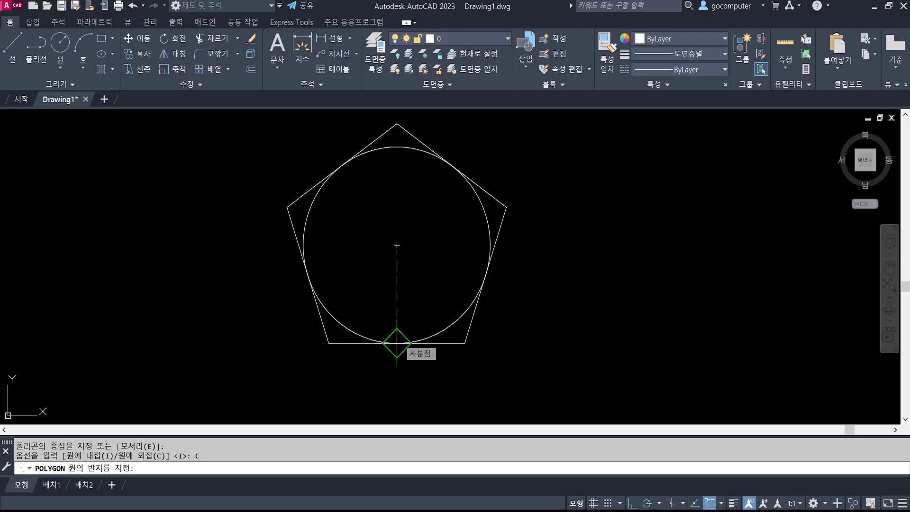
pyautogui.click(397, 342)
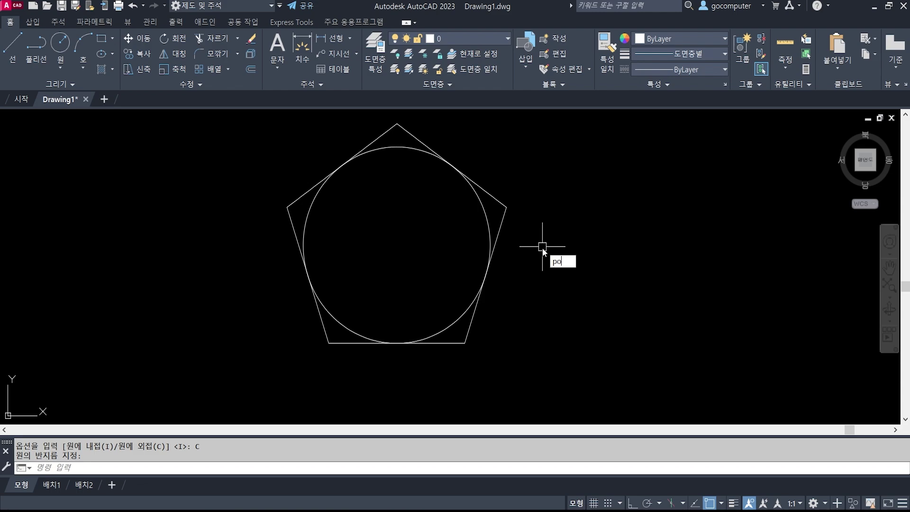
# Step: Draw a five-sided polygon inscribed in the circle, centred on it and with one vertex on the upper quadrant
pyautogui.press('Return')
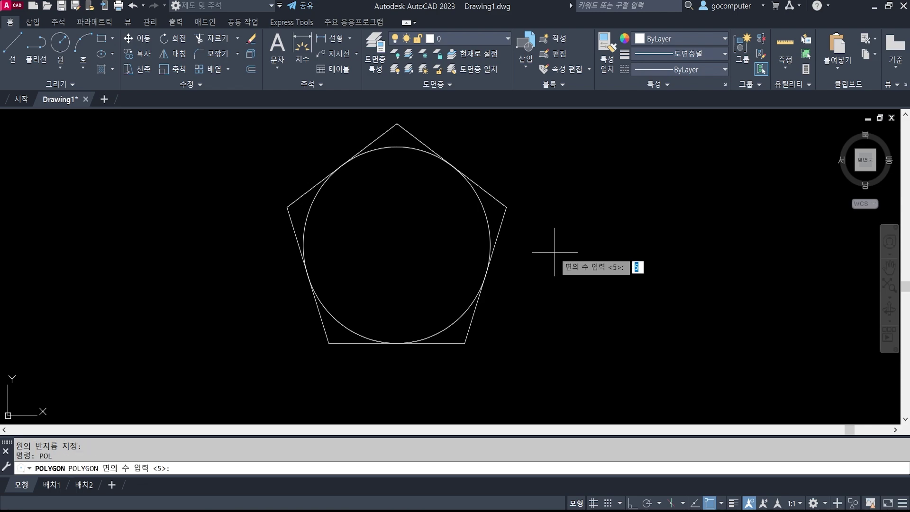
pyautogui.write('5')
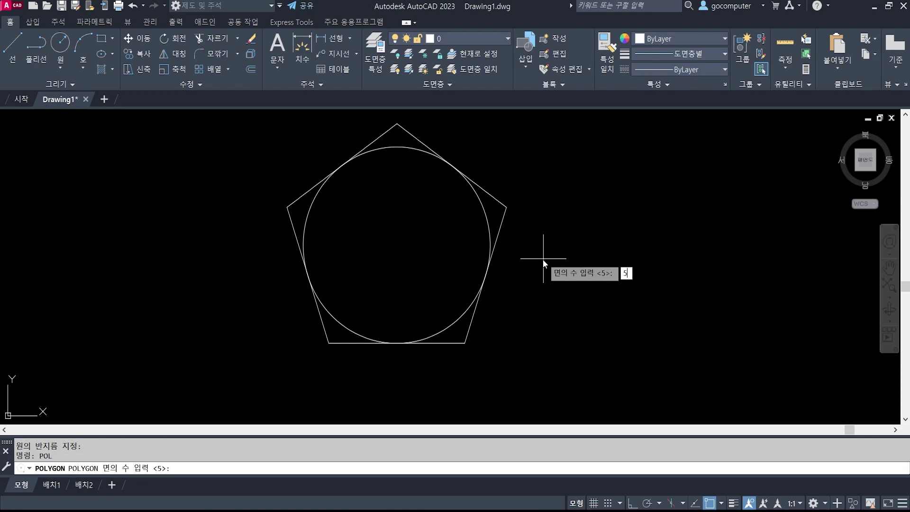
pyautogui.press('Return')
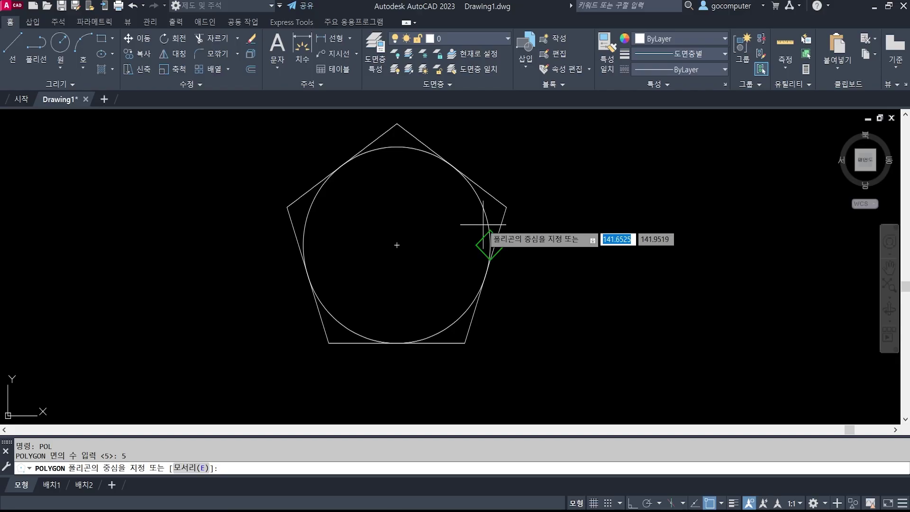
pyautogui.click(396, 245)
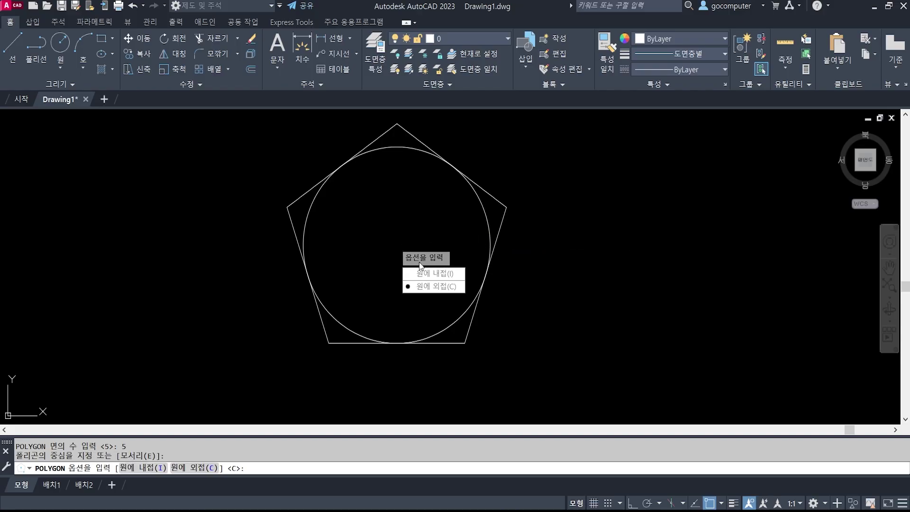
pyautogui.click(429, 274)
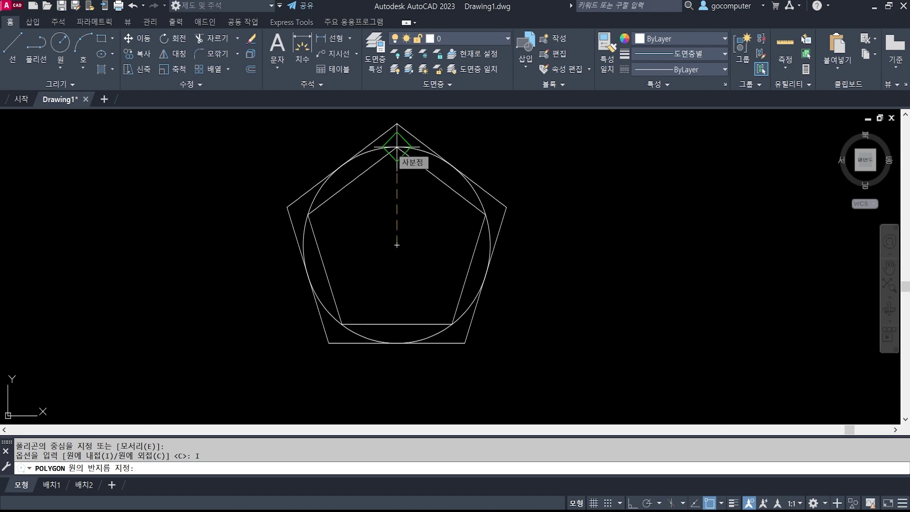
pyautogui.click(397, 147)
pyautogui.click(433, 179)
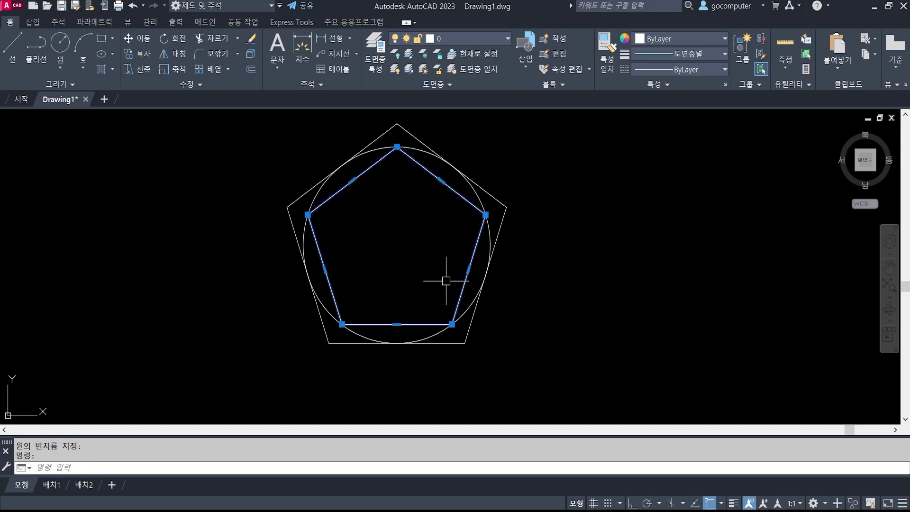
pyautogui.press('Escape')
pyautogui.press('Escape')
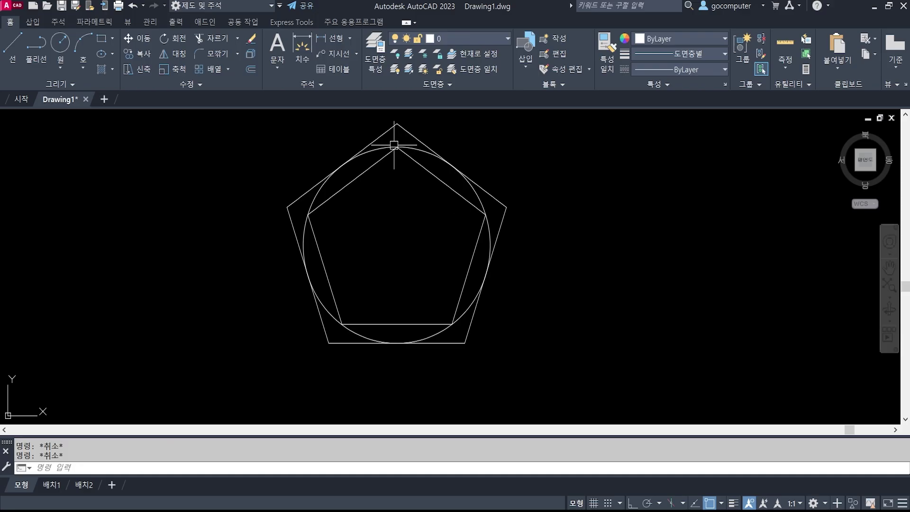
# Step: Erase the outer pentagon circumscribed about the circle
pyautogui.write('e')
pyautogui.press('Return')
pyautogui.click(500, 202)
pyautogui.press('Return')
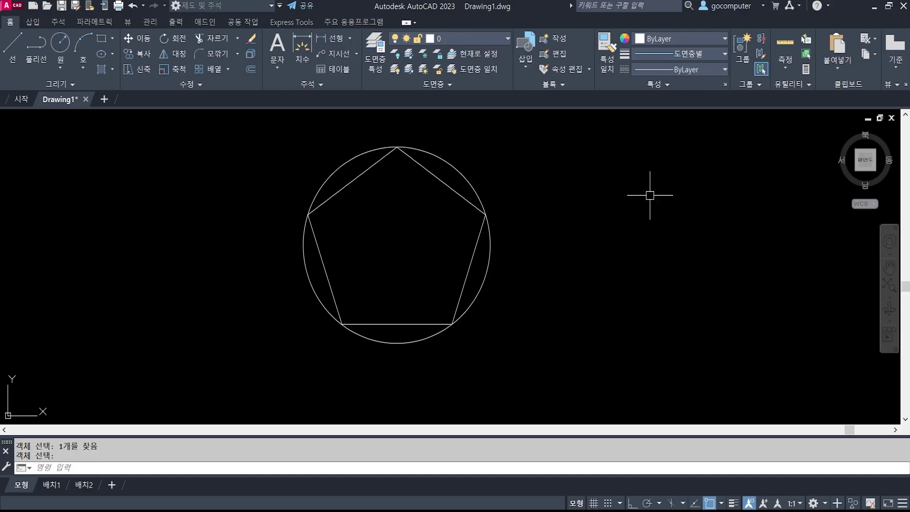
# Step: Draw a circumscribed pentagon around the circle and inner pentagon, using the circle's centre and its lower quadrant for the radius
pyautogui.write('pol')
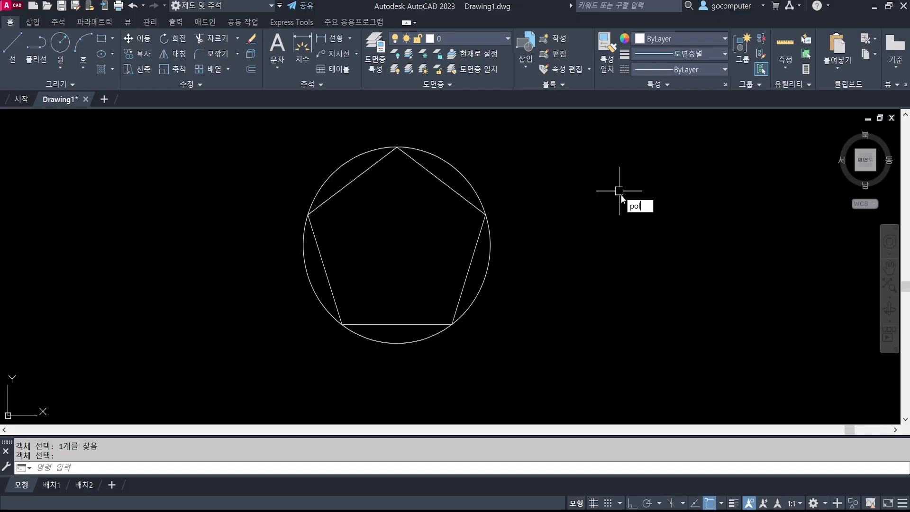
pyautogui.press('Return')
pyautogui.write('5')
pyautogui.press('Return')
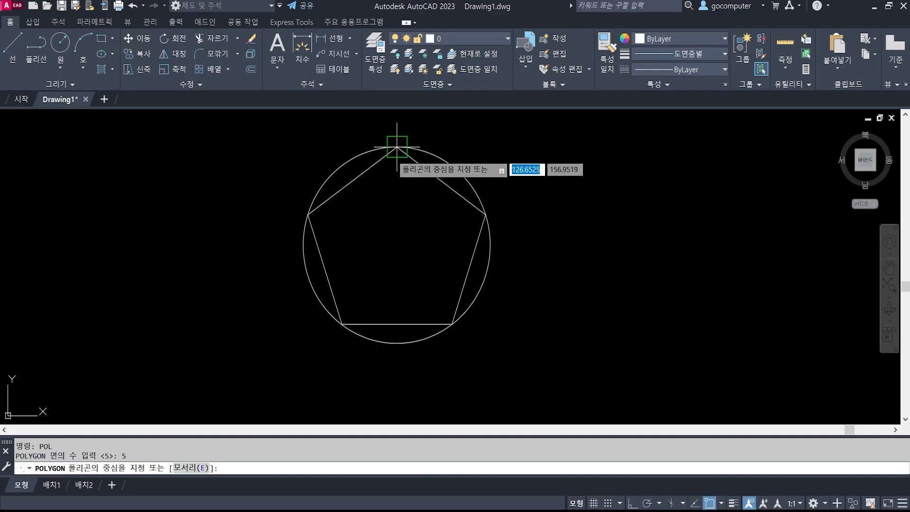
pyautogui.click(397, 246)
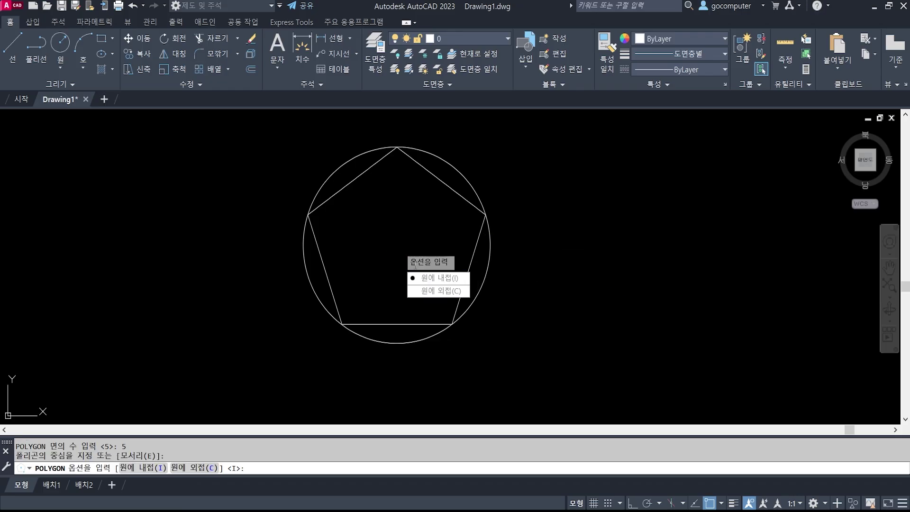
pyautogui.click(437, 291)
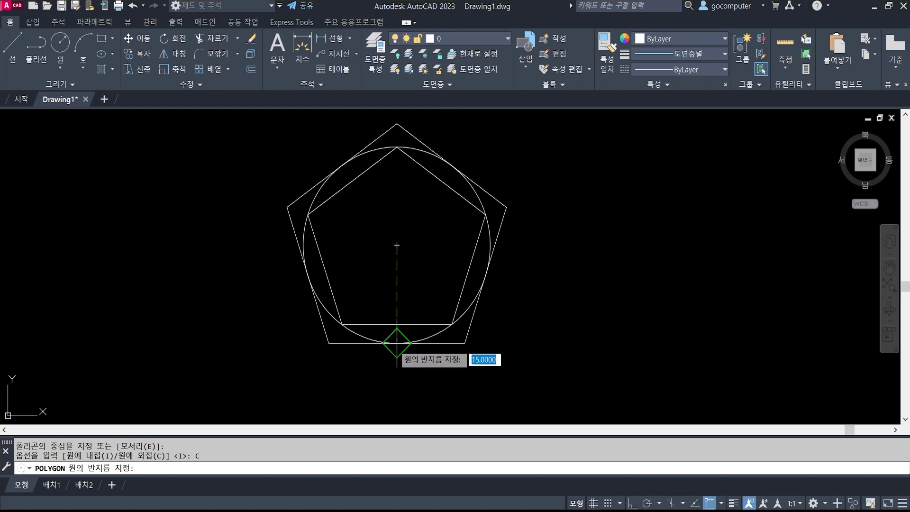
pyautogui.click(397, 343)
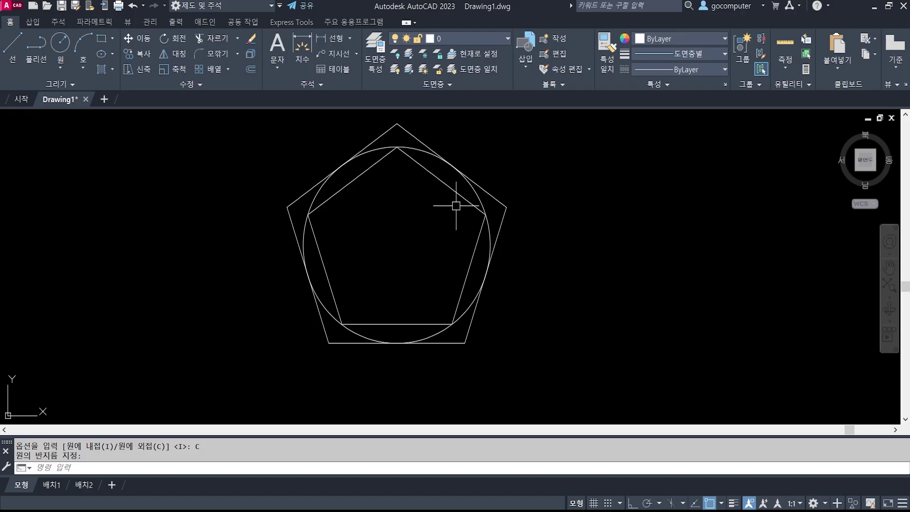
# Step: Examine the outer and inner pentagons by selecting each in turn, and clear the selection
pyautogui.moveTo(480, 323); pyautogui.dragTo(379, 330, button='middle')
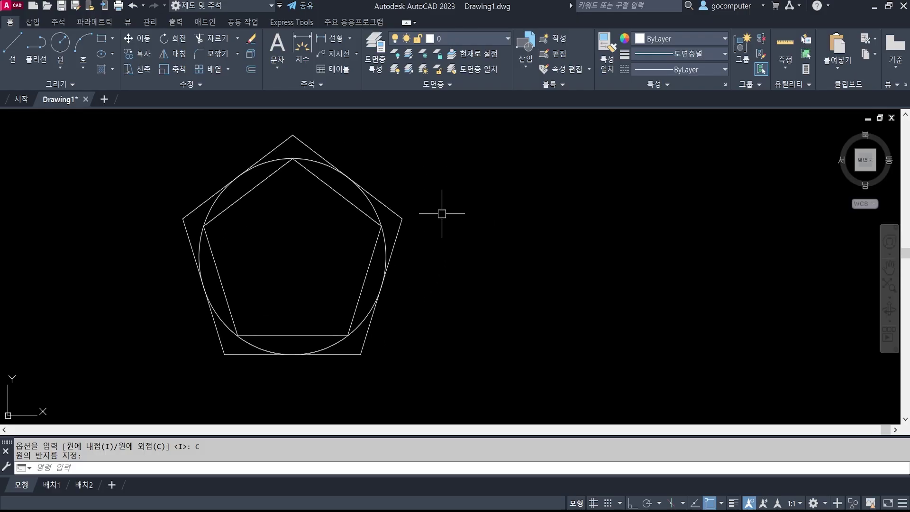
pyautogui.click(396, 231)
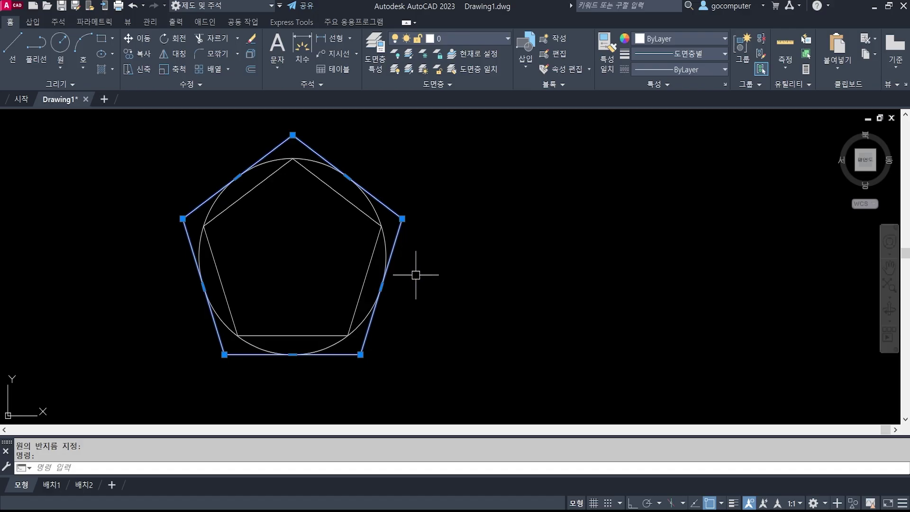
pyautogui.press('Escape')
pyautogui.click(402, 215)
pyautogui.press('Escape')
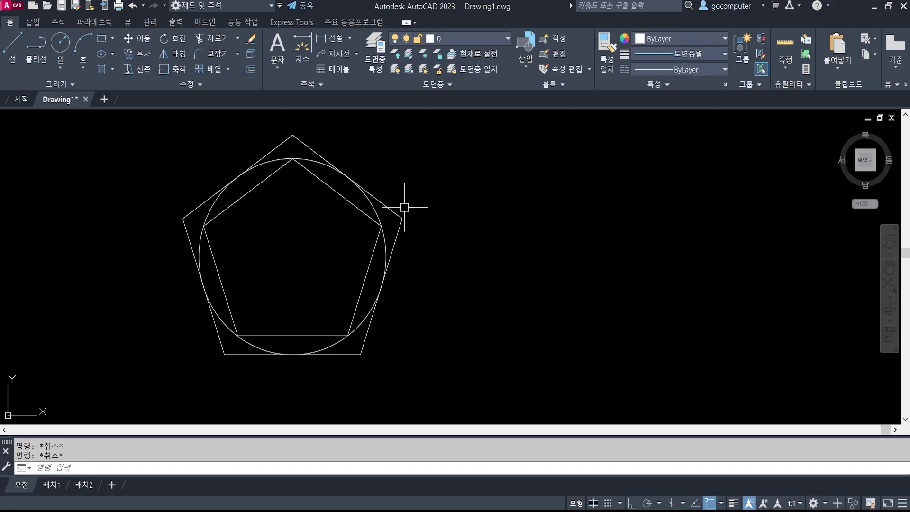
pyautogui.click(390, 210)
pyautogui.press('Escape')
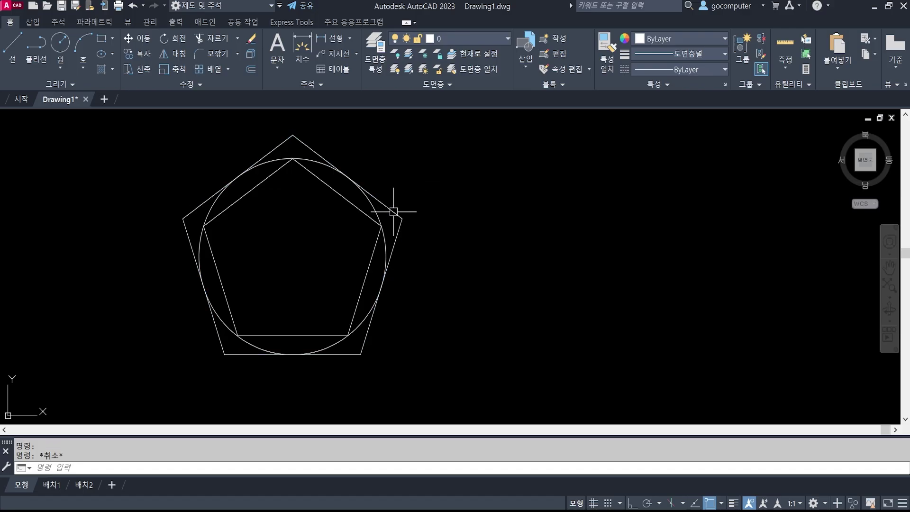
pyautogui.click(404, 223)
pyautogui.press('Escape')
pyautogui.click(346, 197)
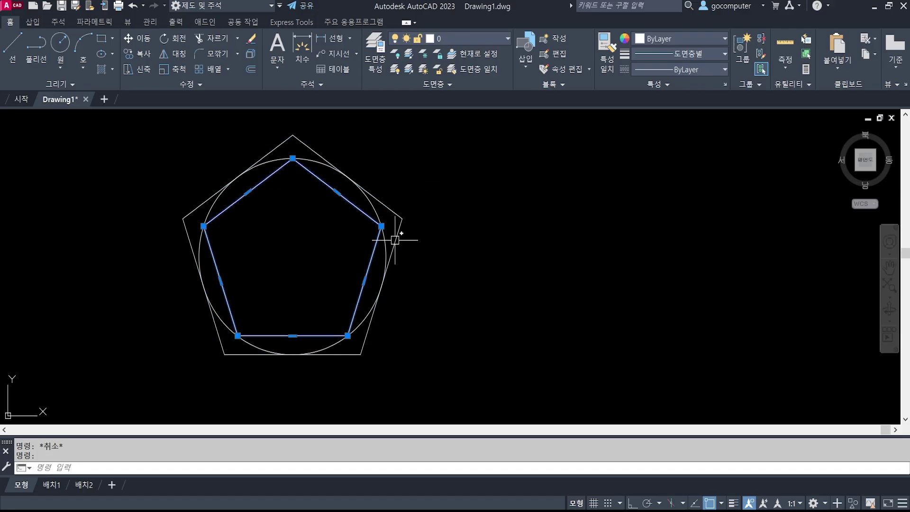
pyautogui.press('Escape')
pyautogui.click(391, 206)
pyautogui.press('Escape')
pyautogui.click(399, 228)
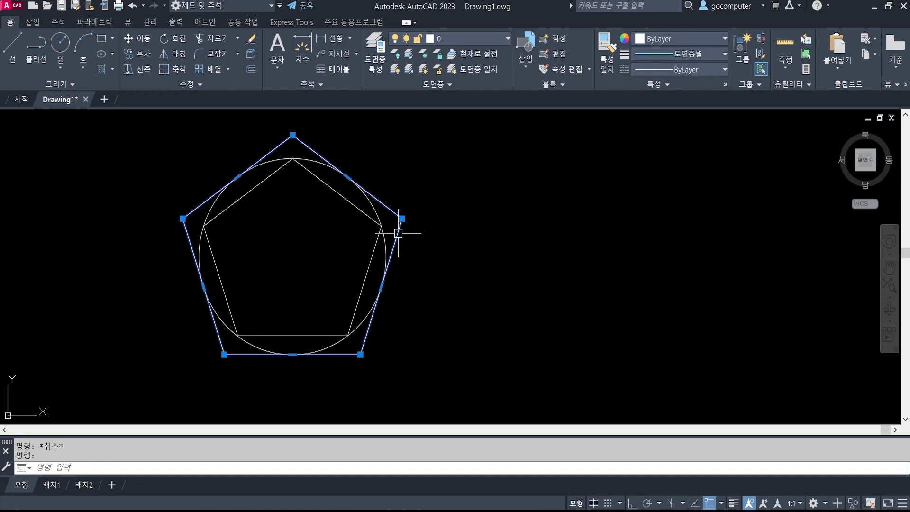
pyautogui.press('Escape')
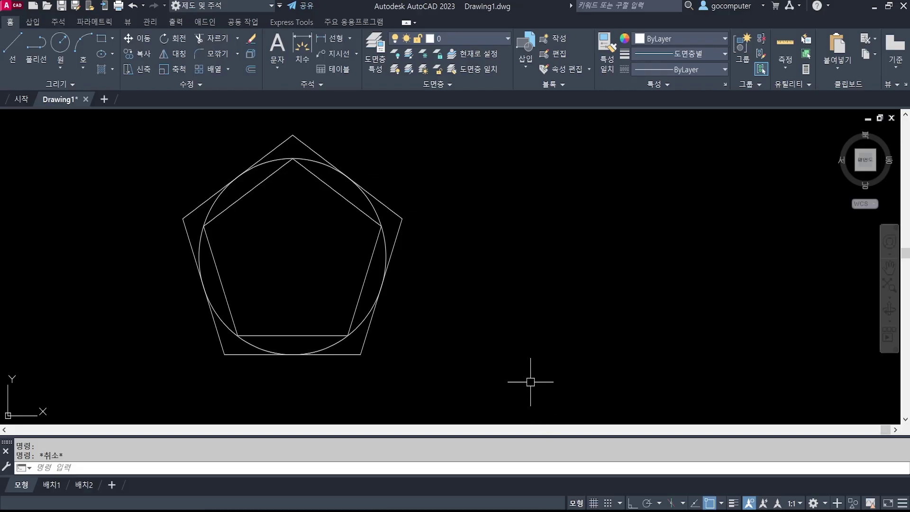
# Step: Switch to the textbook PDF and review the POLYGON section with its inscribed and circumscribed pentagon diagrams
pyautogui.hotkey('alt', 'Tab')
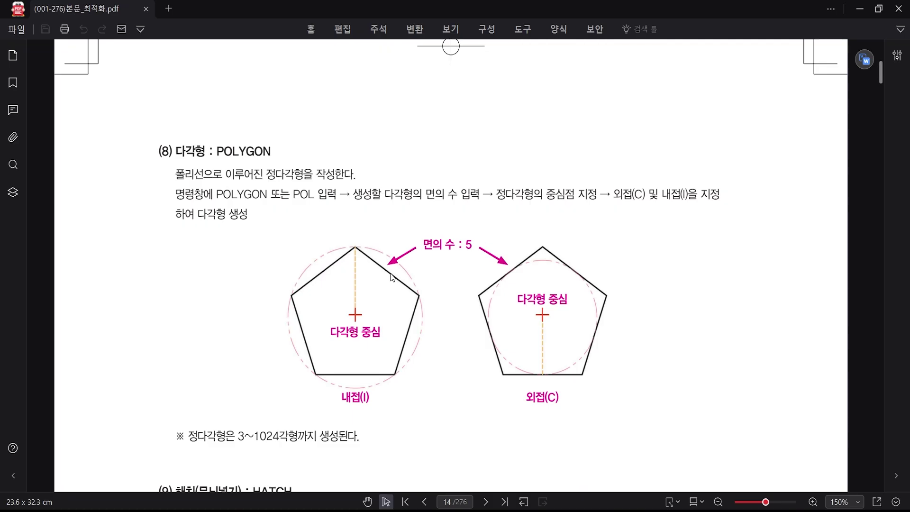
pyautogui.scroll(-5, 310, 315)
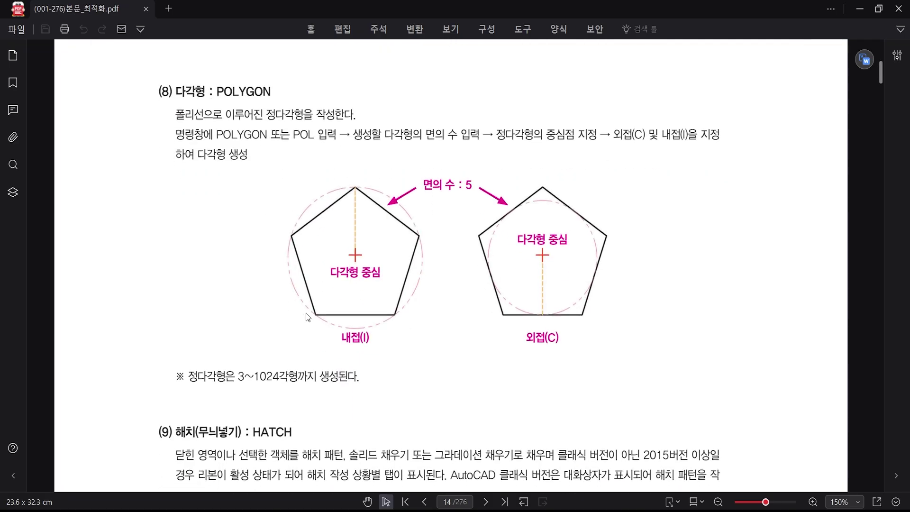
pyautogui.scroll(3, 423, 193)
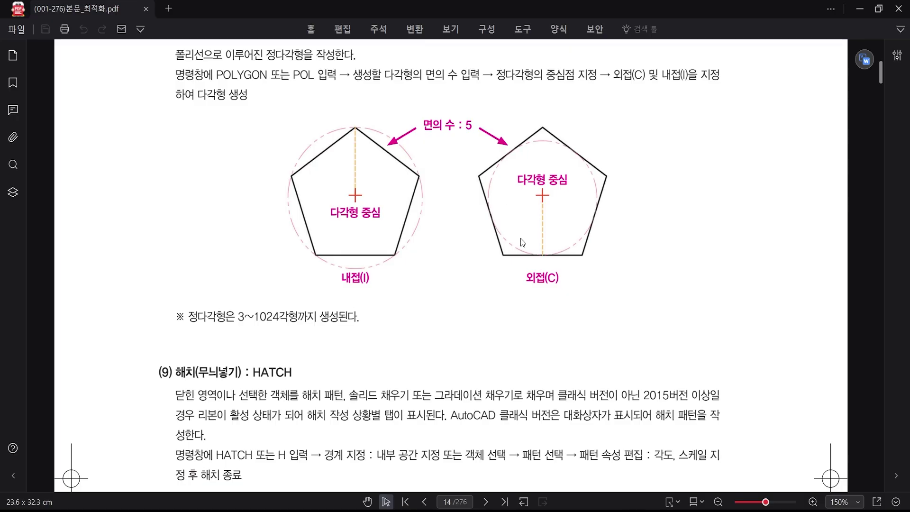
pyautogui.scroll(1, 521, 243)
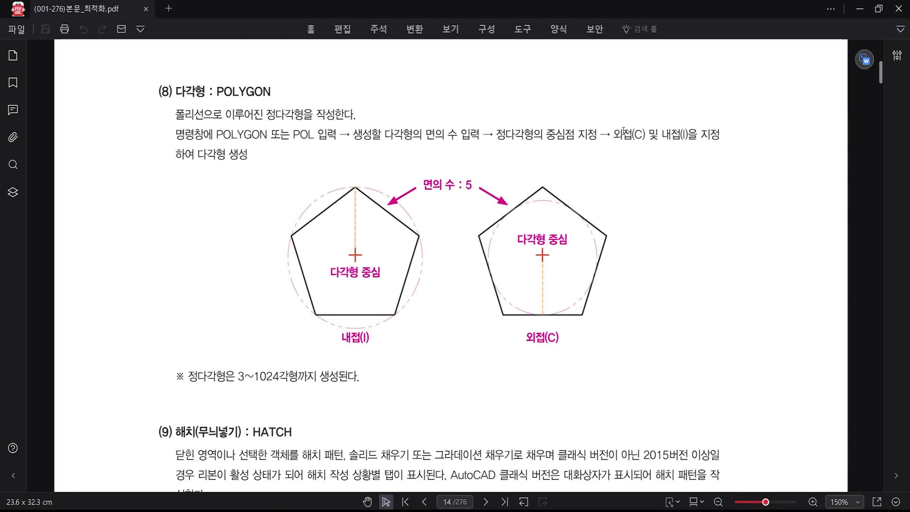
# Step: Review the textbook's HATCH section, covering boundary, pattern, angle and scale options and the pick-point and object-selection examples
pyautogui.scroll(-5, 378, 260)
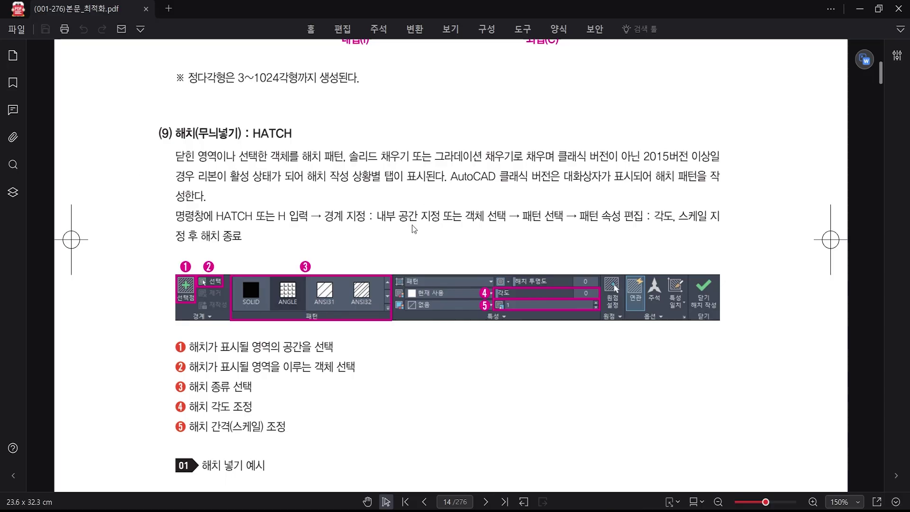
pyautogui.hotkey('alt', 'Tab')
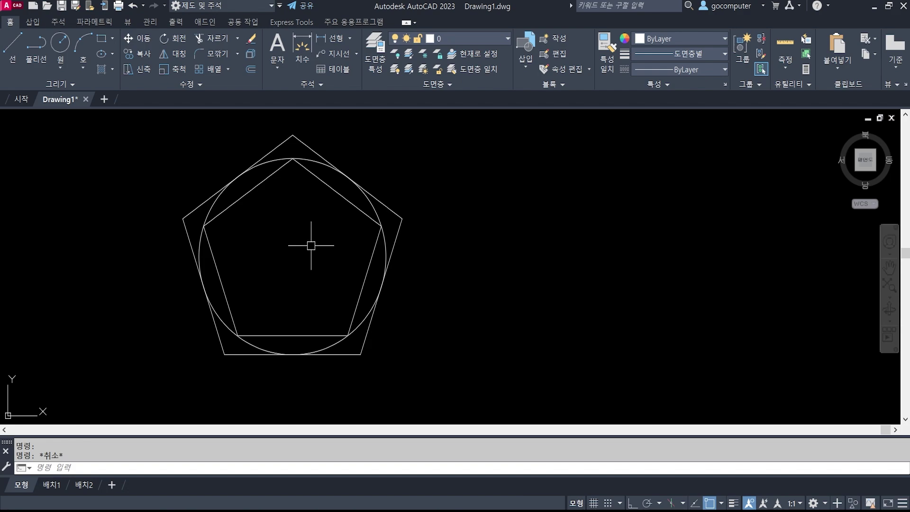
pyautogui.moveTo(311, 243)
pyautogui.mouseDown(button='middle')
pyautogui.moveTo(496, 244)
pyautogui.moveTo(470, 249)
pyautogui.mouseUp(button='middle')
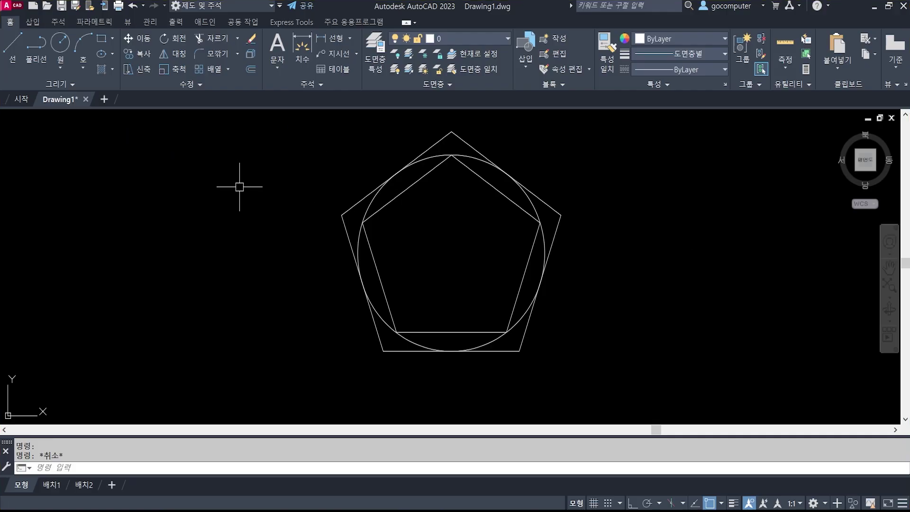
pyautogui.press('Return')
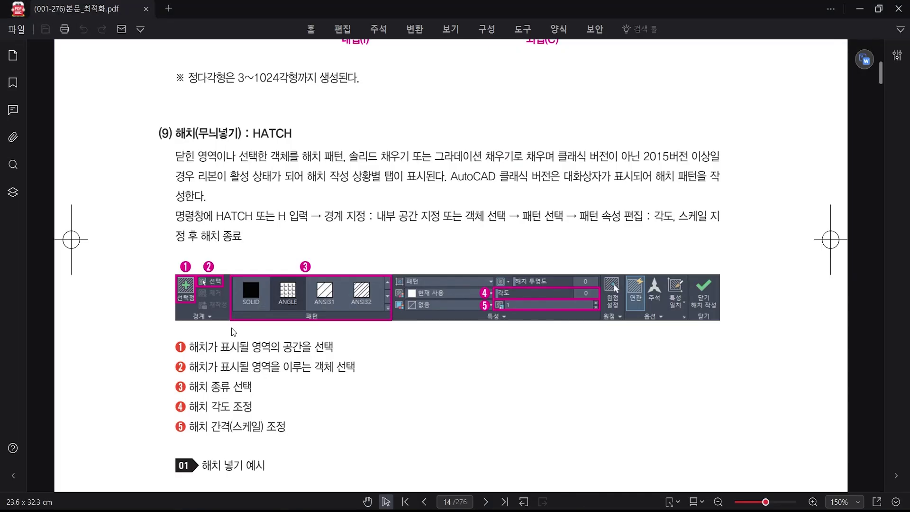
pyautogui.scroll(-1, 196, 216)
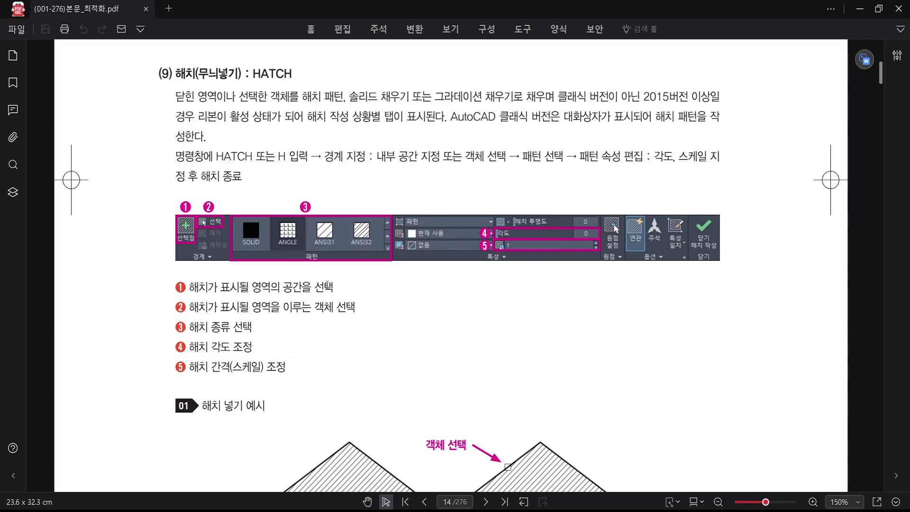
pyautogui.scroll(-3, 428, 304)
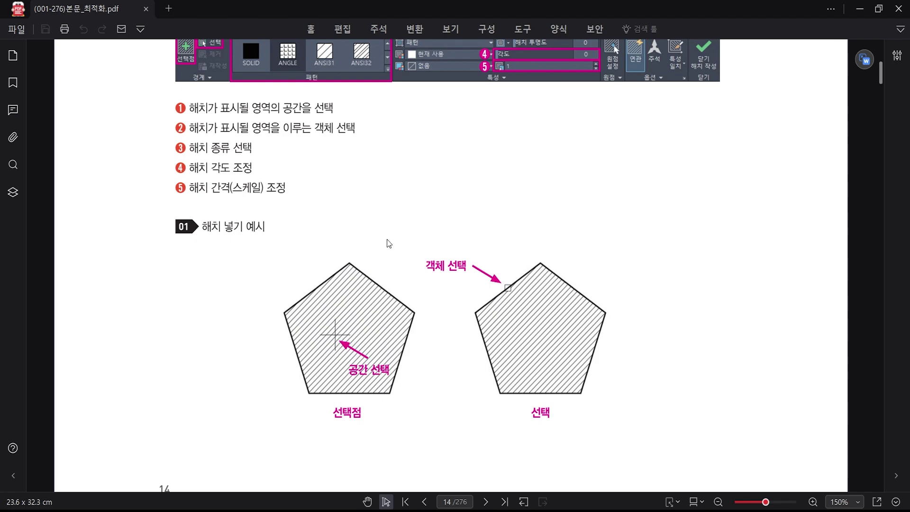
pyautogui.scroll(2, 320, 308)
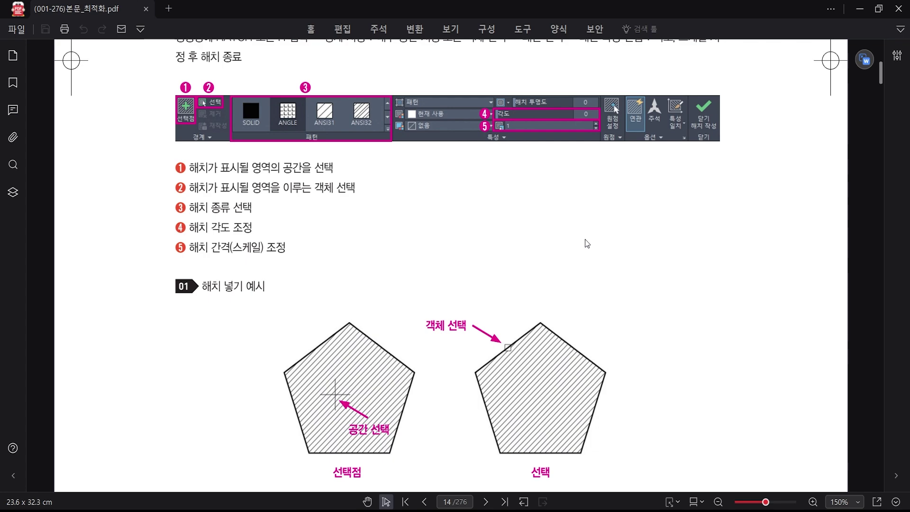
pyautogui.scroll(-10, 585, 243)
pyautogui.scroll(-2, 592, 267)
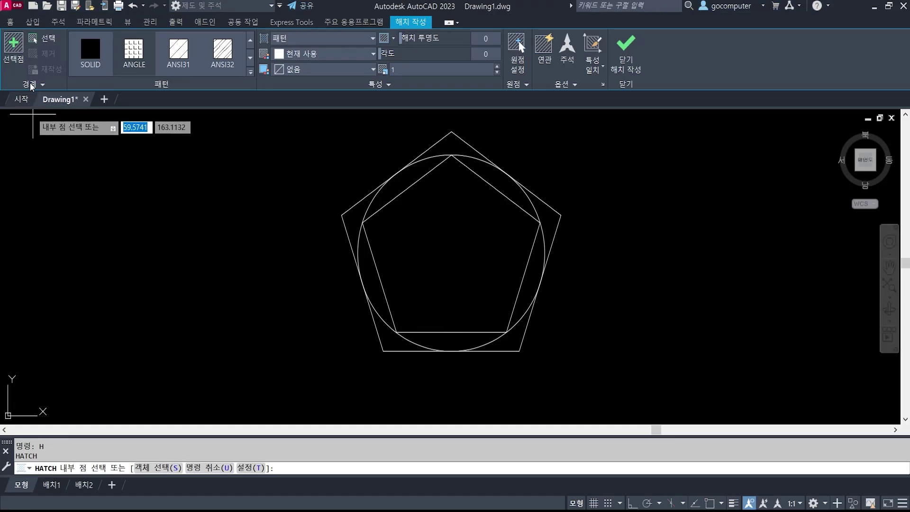
# Step: Hatch the inner pentagon by picking an internal point, and check the finished hatch by selecting and deselecting it
pyautogui.click(18, 43)
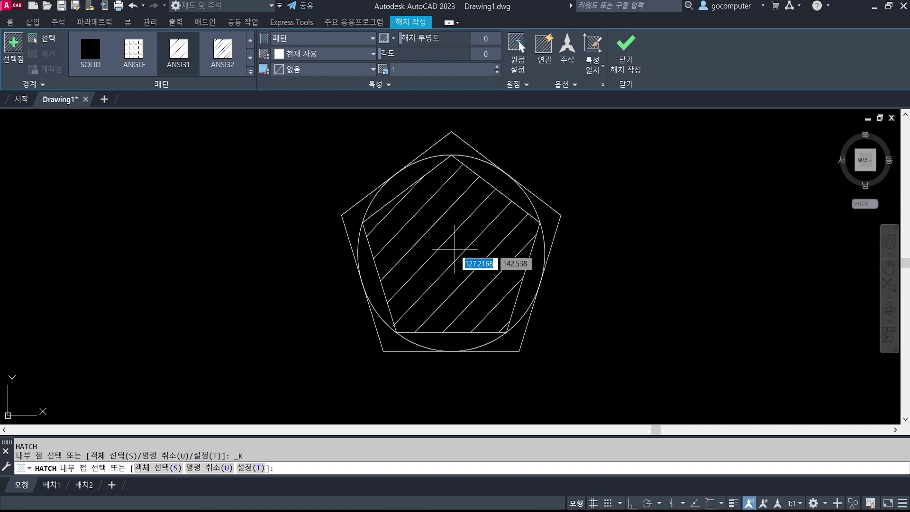
pyautogui.click(455, 249)
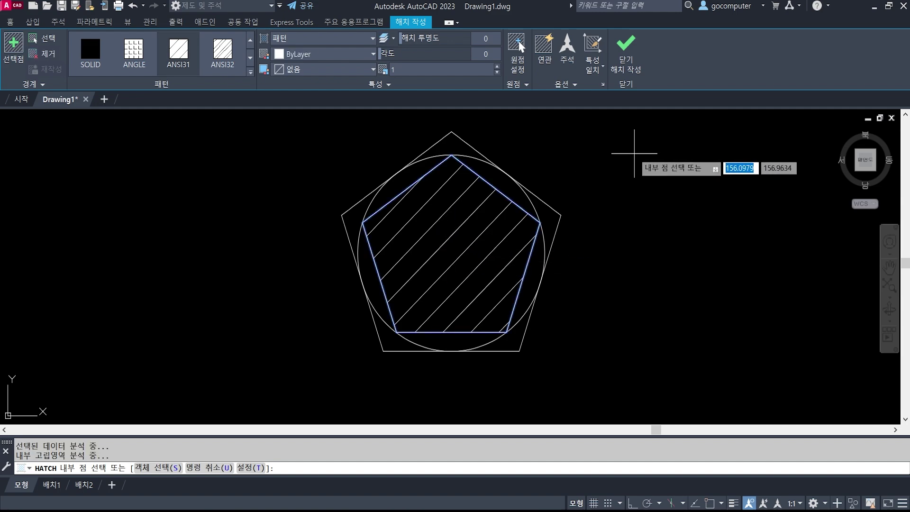
pyautogui.click(634, 67)
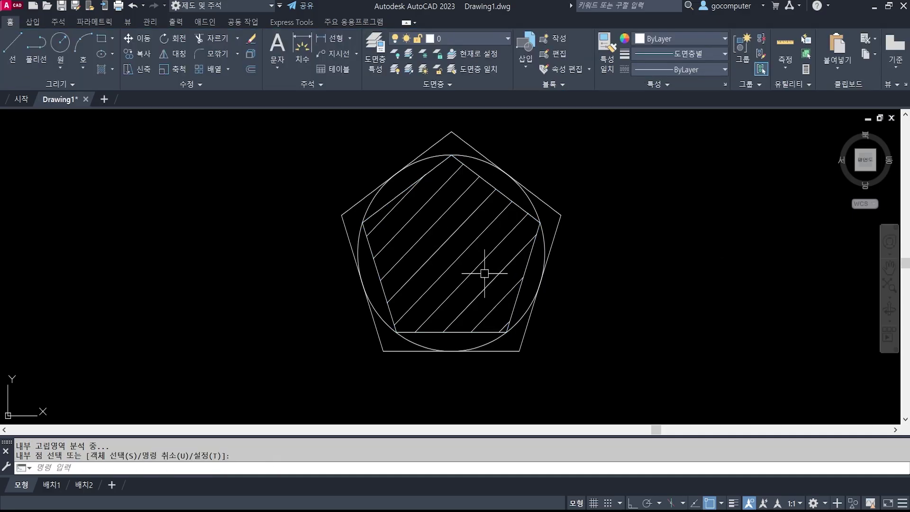
pyautogui.click(463, 300)
pyautogui.press('Escape')
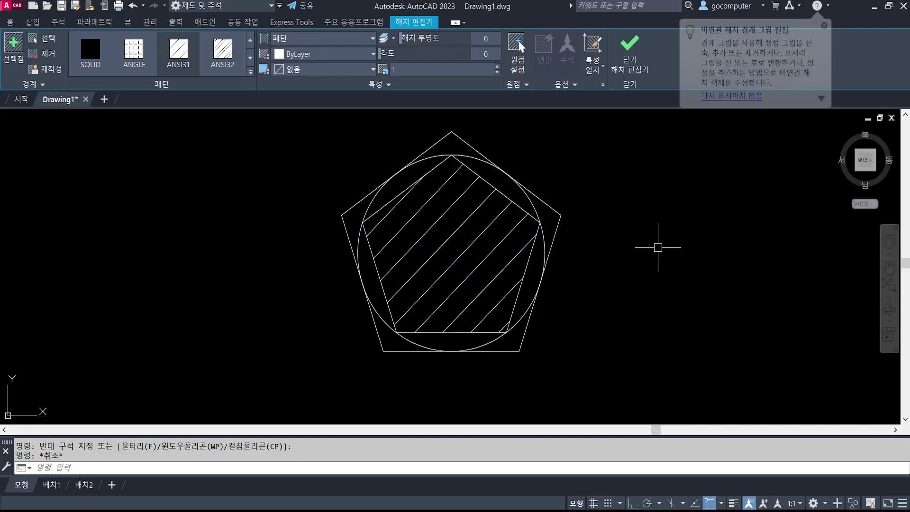
pyautogui.press('Escape')
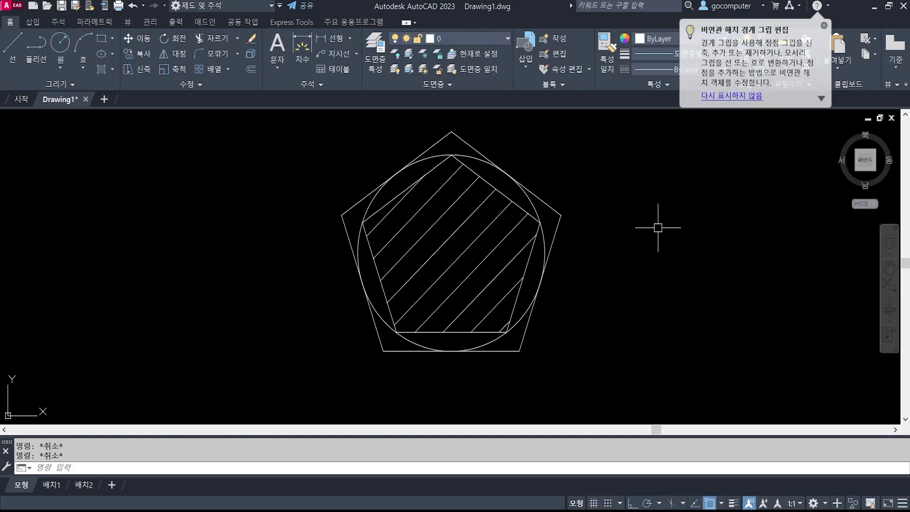
pyautogui.click(824, 26)
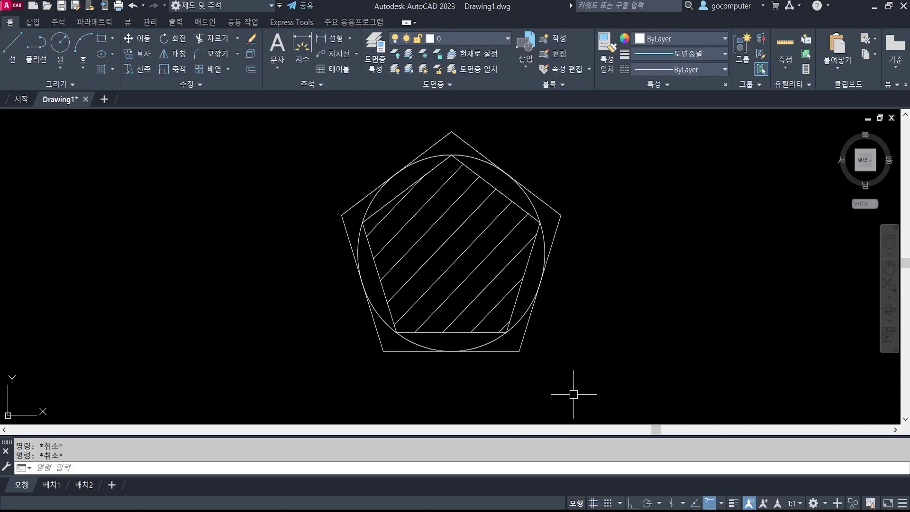
# Step: Erase the hatch inside the inner pentagon
pyautogui.write('e')
pyautogui.press('Return')
pyautogui.click(482, 238)
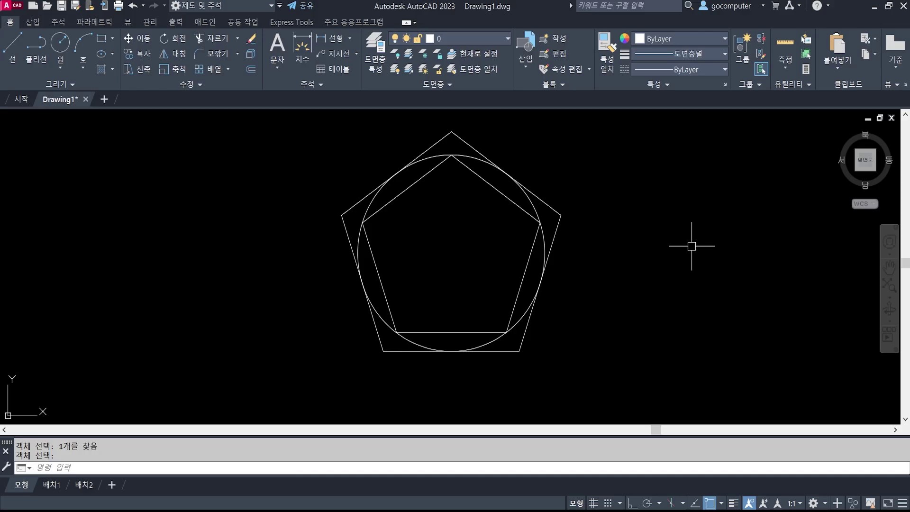
# Step: Hatch the inner pentagon again, defining the boundary by selecting the pentagon object instead of an internal point
pyautogui.write('h')
pyautogui.press('Return')
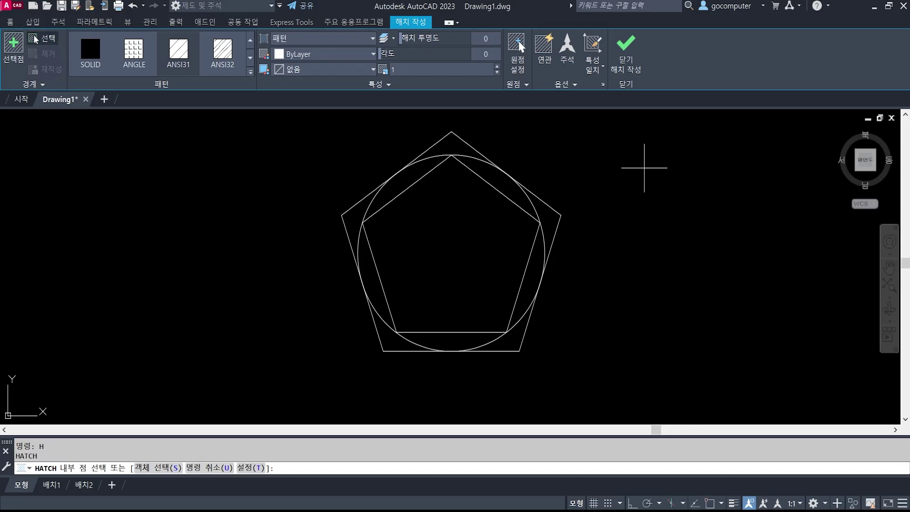
pyautogui.click(36, 40)
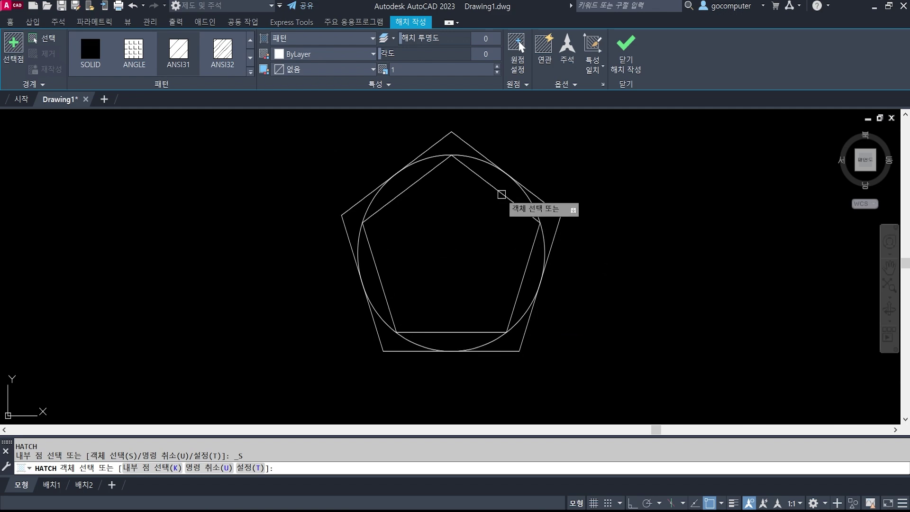
pyautogui.click(501, 195)
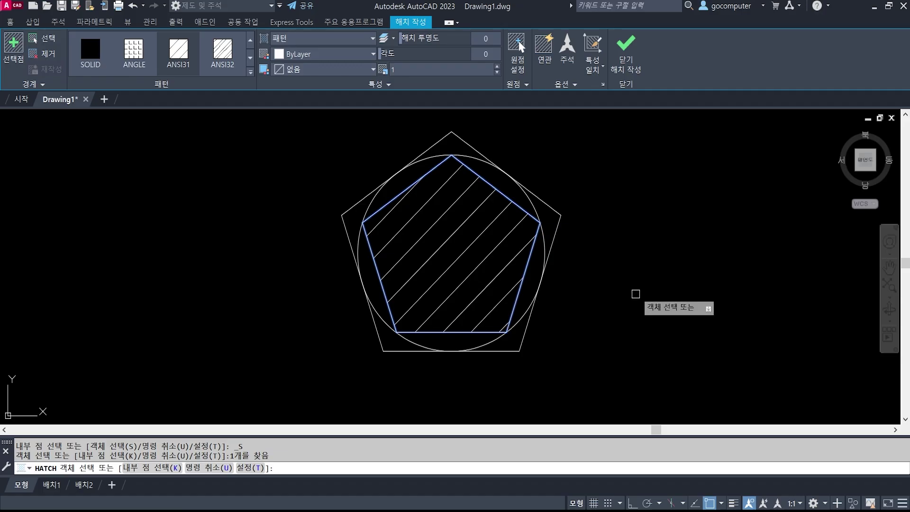
pyautogui.moveTo(635, 294); pyautogui.dragTo(564, 291, button='middle')
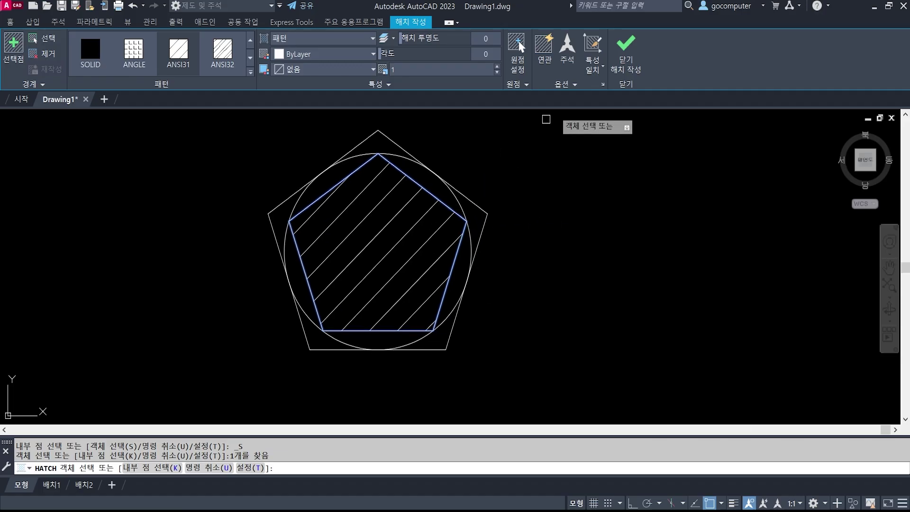
pyautogui.press('Return')
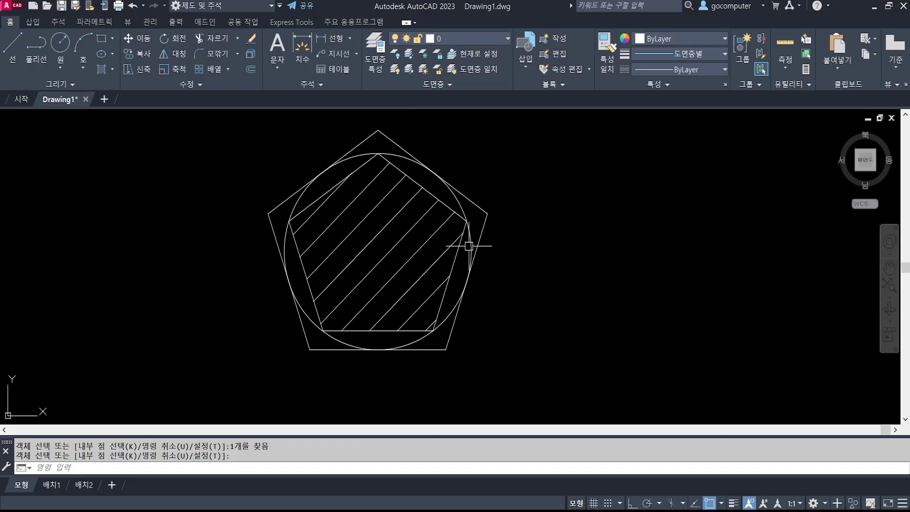
# Step: Draw a closed irregular quadrilateral with LINE to the right of the pentagons, its lower side about 34 units long
pyautogui.moveTo(578, 299); pyautogui.dragTo(443, 295, button='middle')
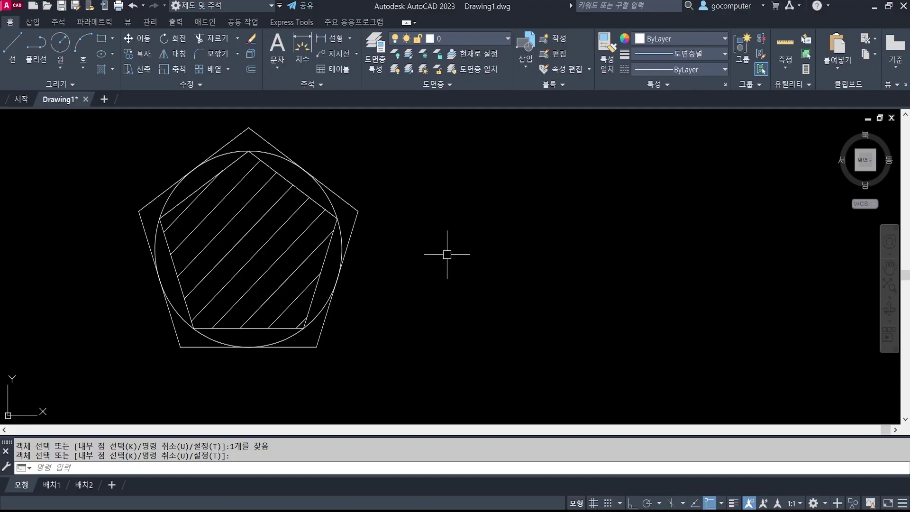
pyautogui.write('l')
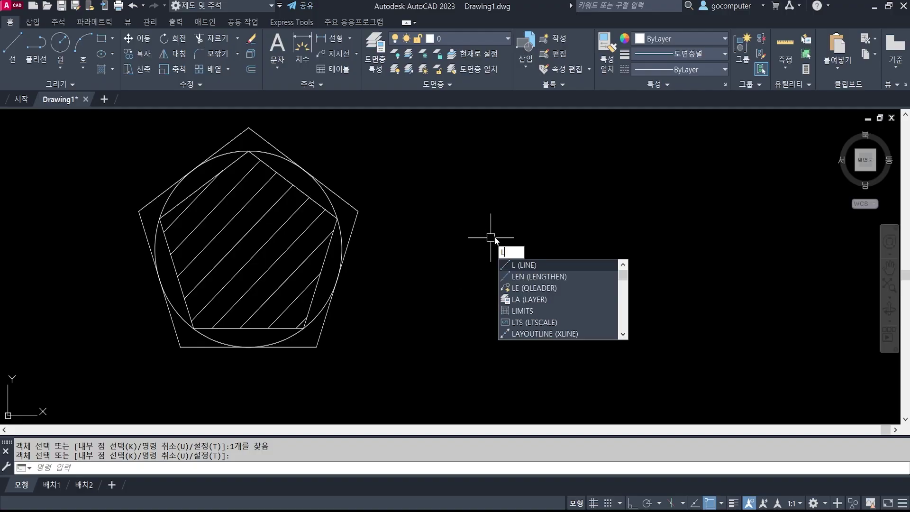
pyautogui.press('Return')
pyautogui.click(438, 190)
pyautogui.click(478, 327)
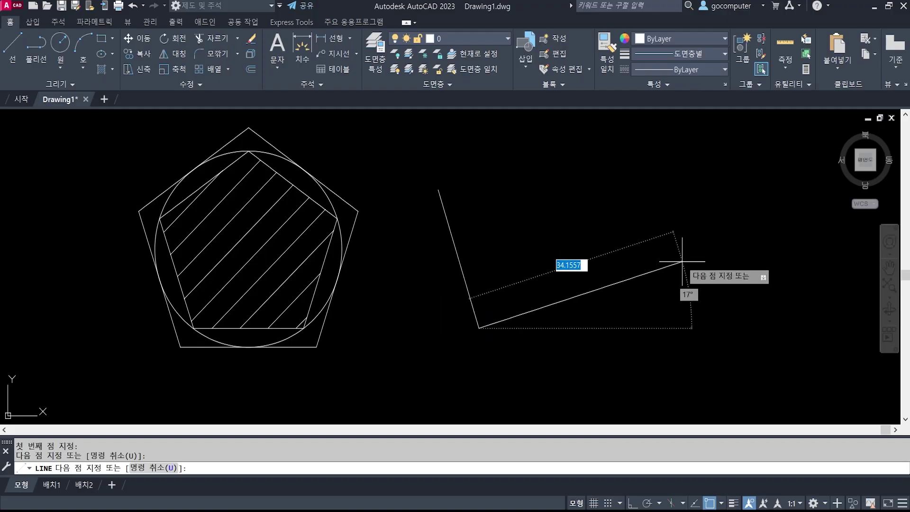
pyautogui.click(681, 261)
pyautogui.click(539, 121)
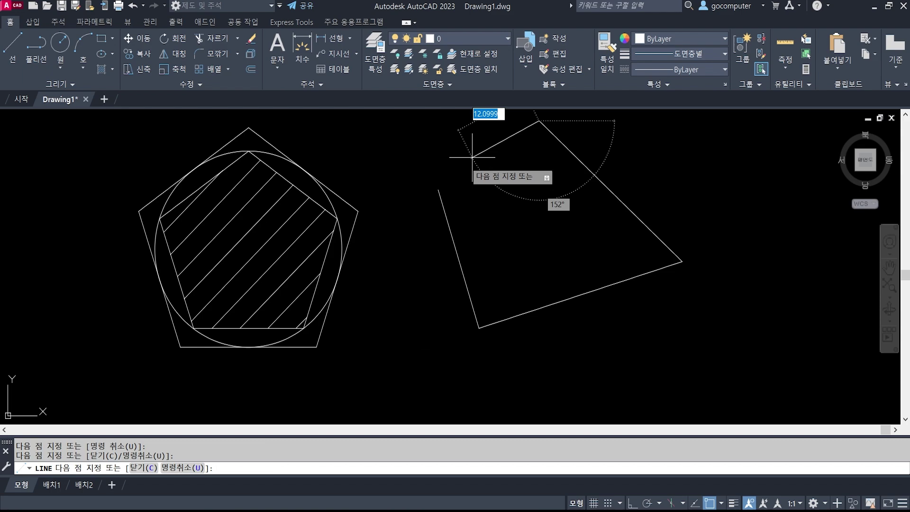
pyautogui.click(438, 190)
pyautogui.press('Return')
# Step: Hatch the quadrilateral by selecting its four sides one after another as boundary objects
pyautogui.moveTo(530, 153); pyautogui.dragTo(528, 175, button='middle')
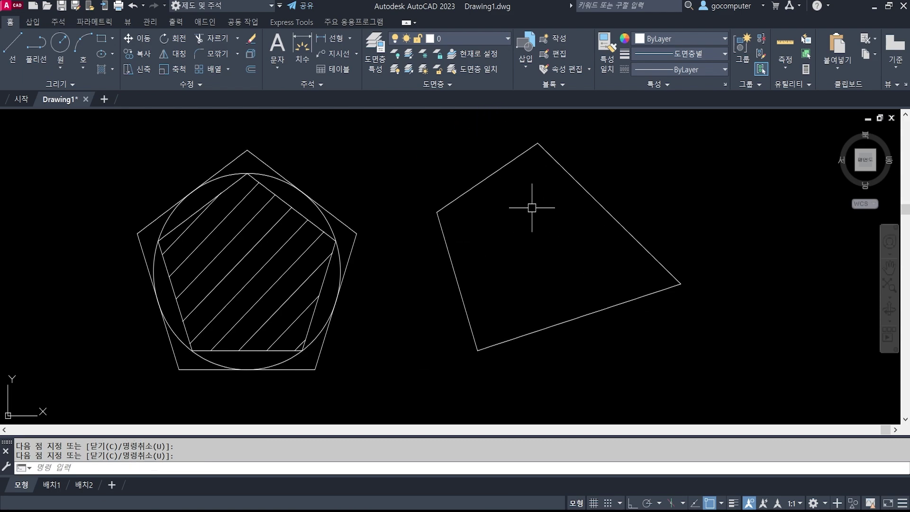
pyautogui.write('H')
pyautogui.press('Return')
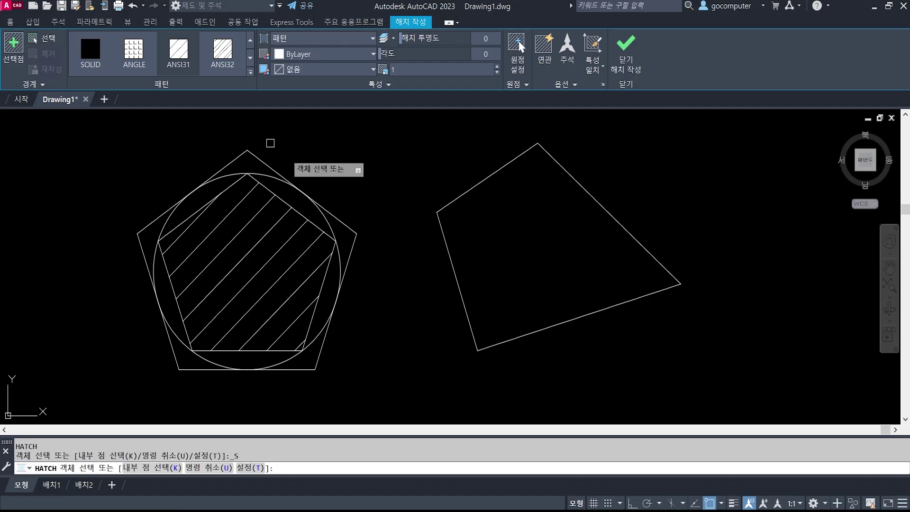
pyautogui.click(491, 175)
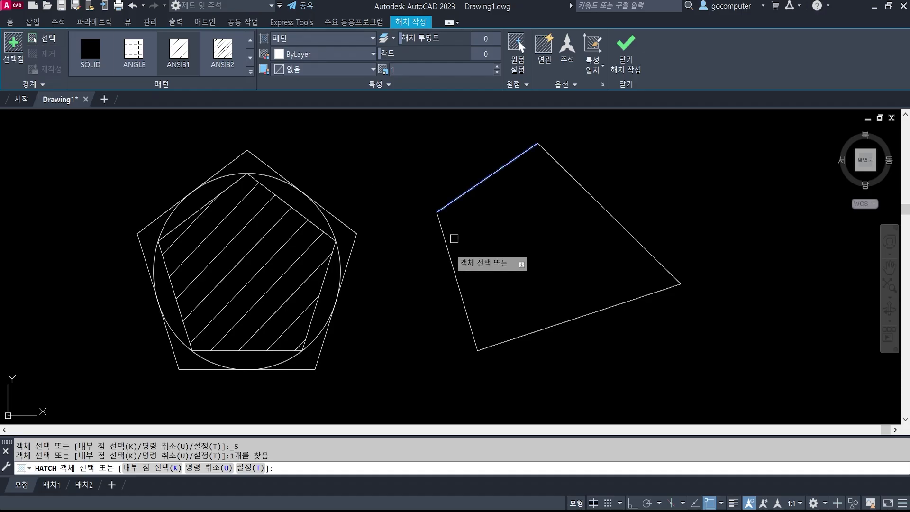
pyautogui.click(446, 255)
pyautogui.click(565, 321)
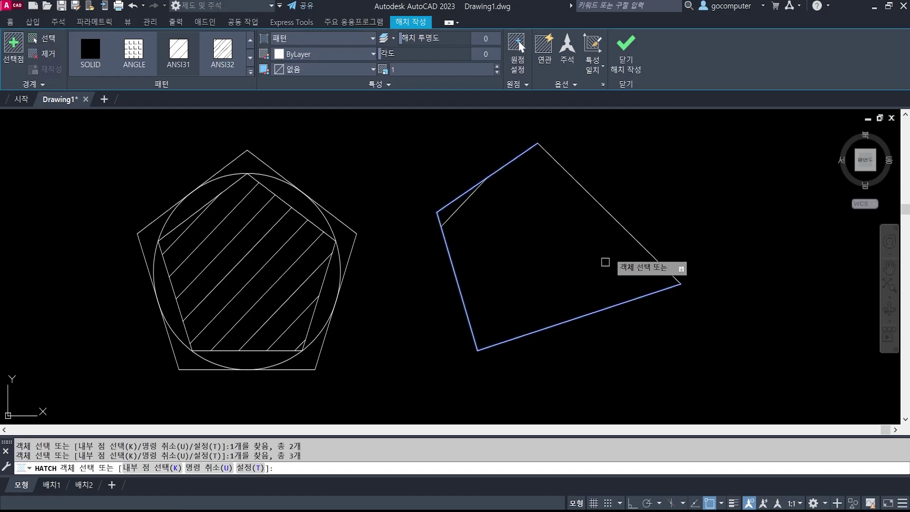
pyautogui.click(621, 222)
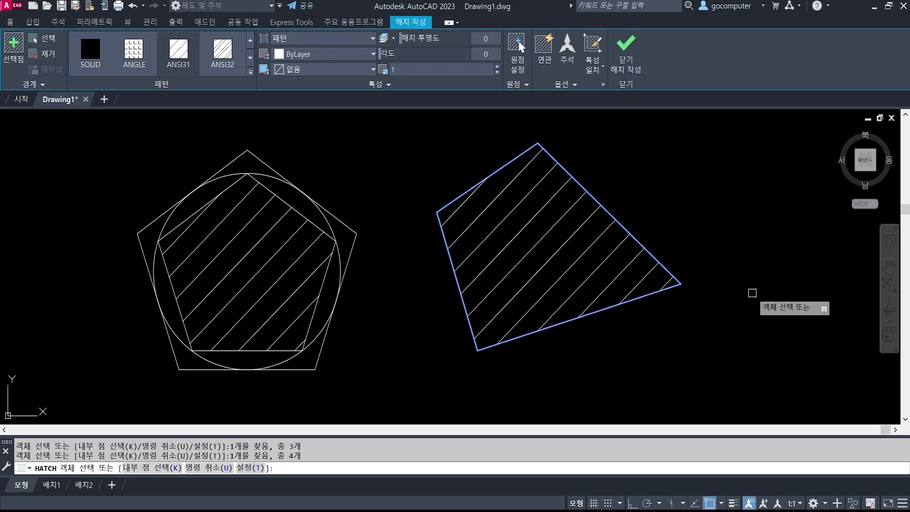
pyautogui.press('Escape')
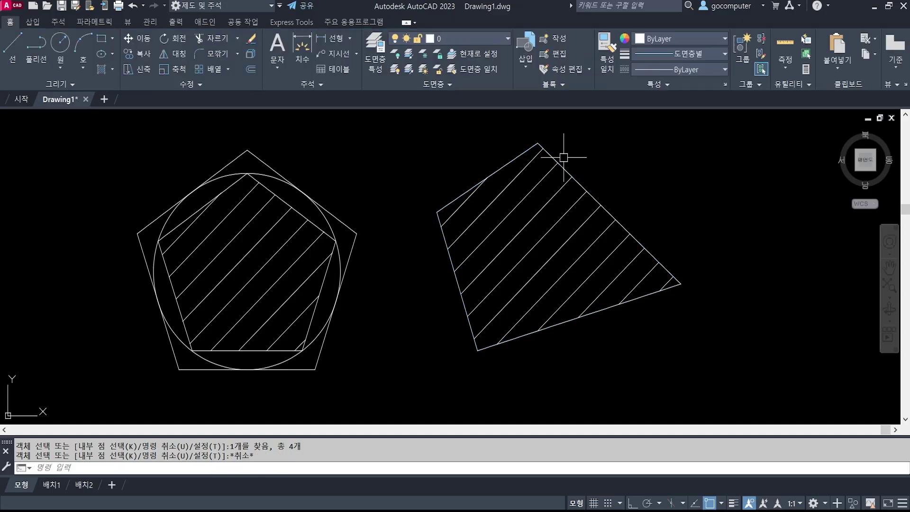
# Step: Erase the hatch inside the quadrilateral
pyautogui.write('e')
pyautogui.press('Return')
pyautogui.click(533, 217)
pyautogui.press('Return')
# Step: Hatch the quadrilateral by picking a single point inside it
pyautogui.write('h')
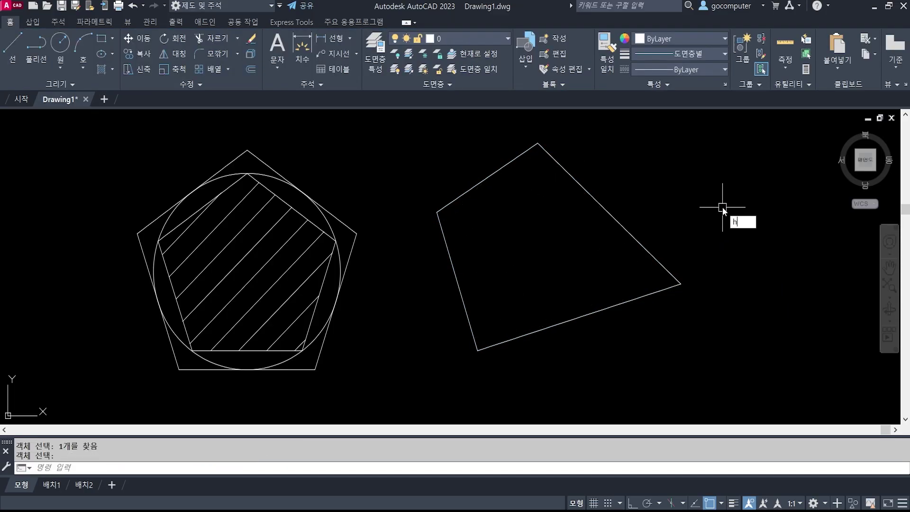
pyautogui.press('Return')
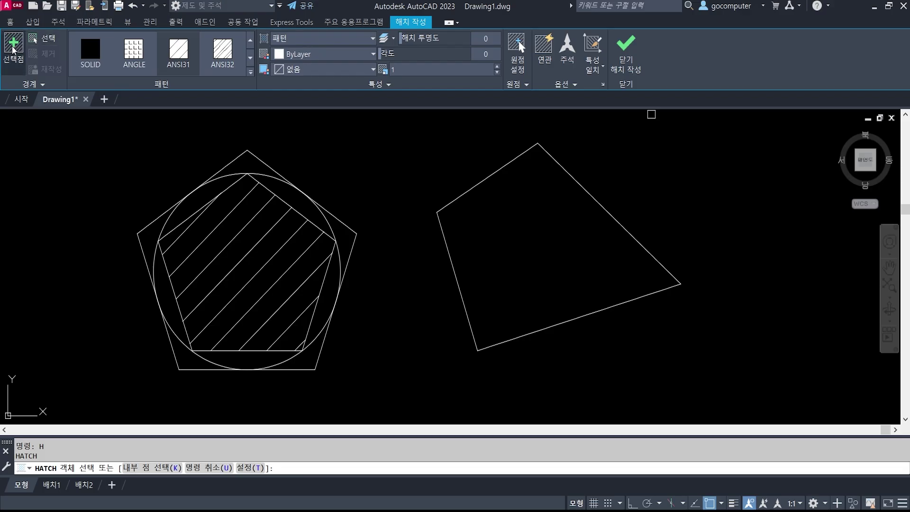
pyautogui.click(13, 48)
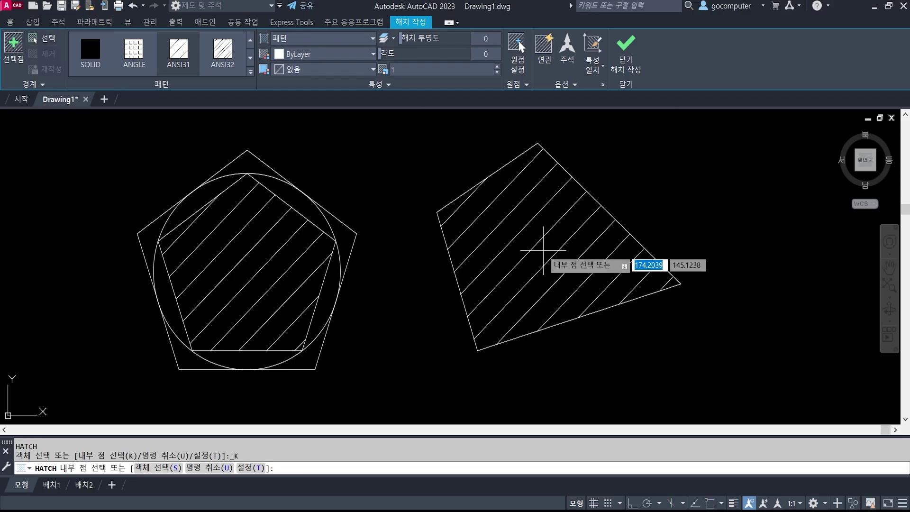
pyautogui.click(544, 250)
pyautogui.press('Return')
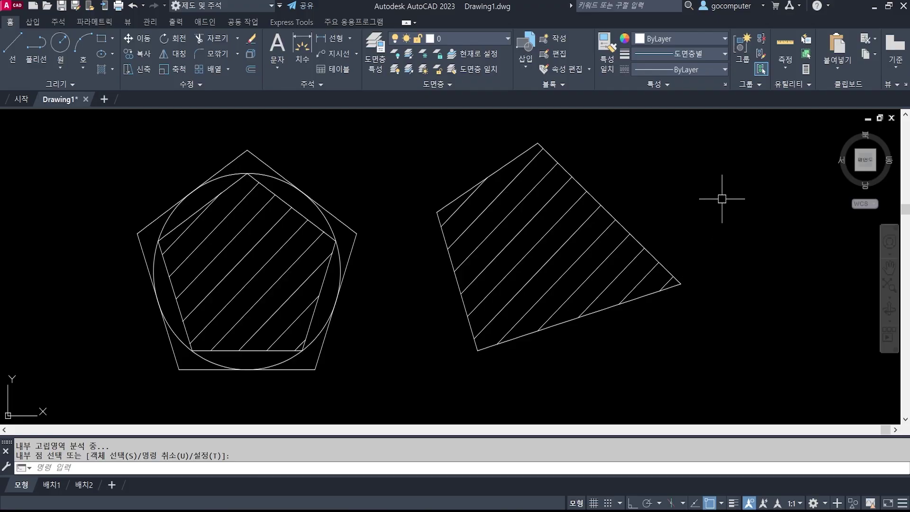
pyautogui.write('h')
pyautogui.press('Return')
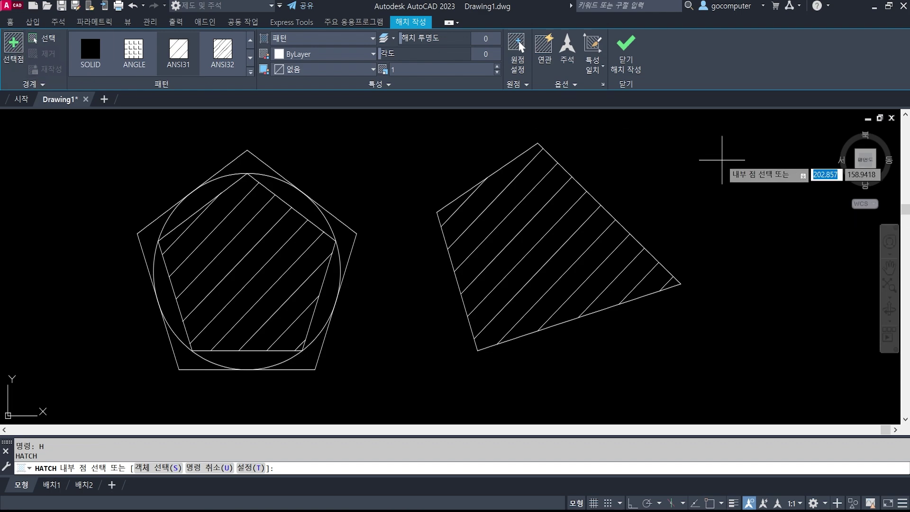
pyautogui.press('Escape')
pyautogui.press('Escape')
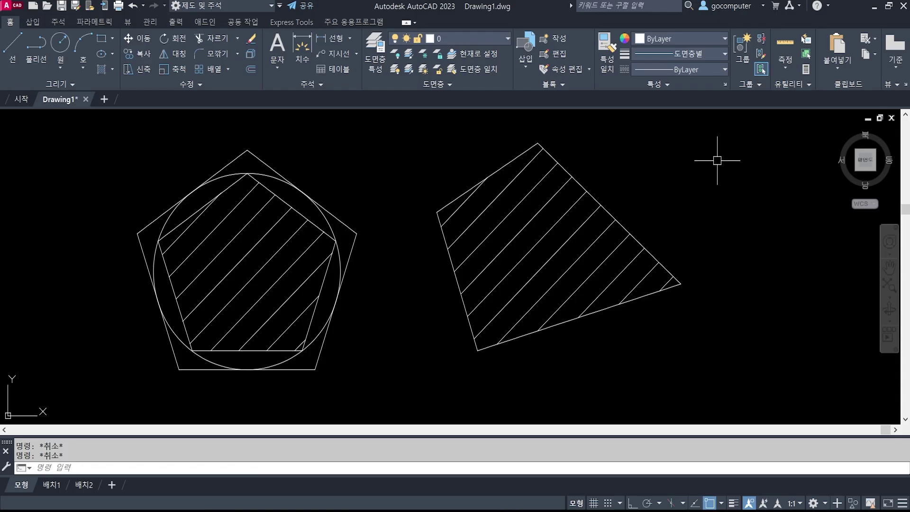
# Step: Erase the irregular quadrilateral together with its hatch using a crossing selection around it
pyautogui.write('e')
pyautogui.press('Return')
pyautogui.click(540, 227)
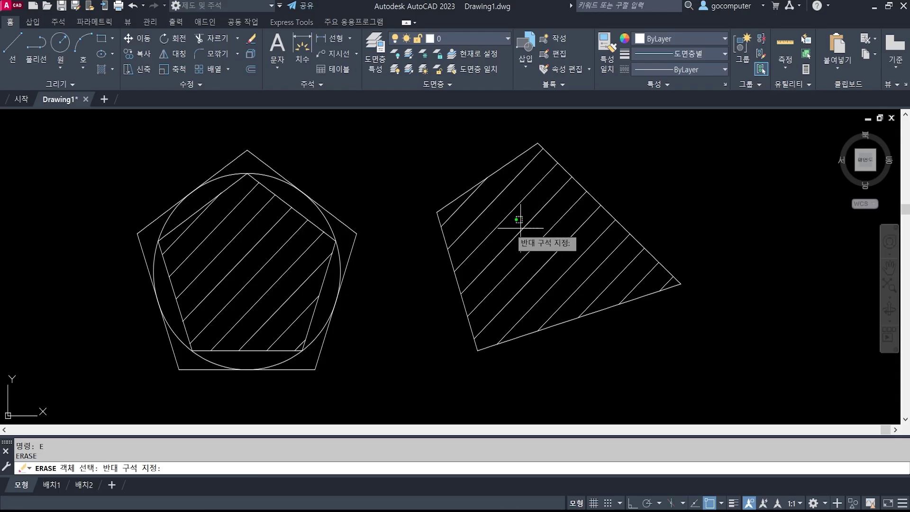
pyautogui.click(521, 227)
pyautogui.click(710, 361)
pyautogui.click(432, 163)
pyautogui.press('Return')
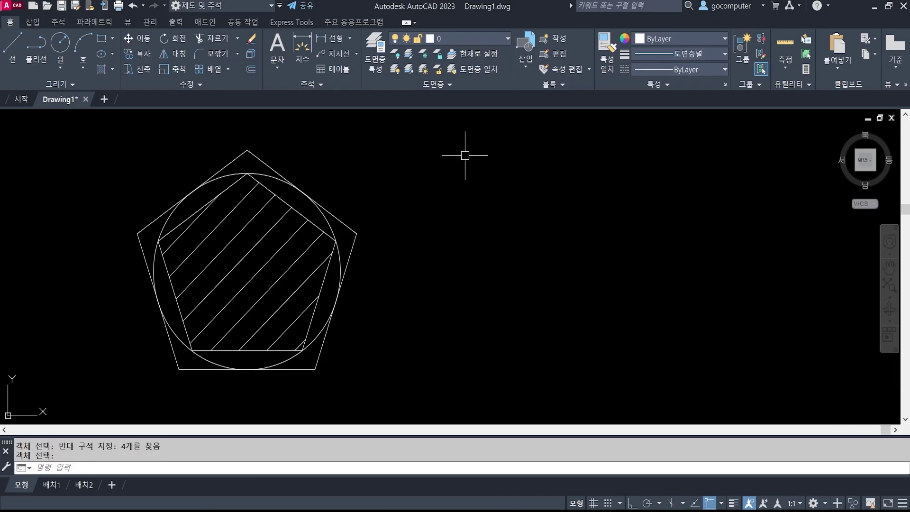
# Step: Erase the hatch inside the inner pentagon
pyautogui.moveTo(393, 271); pyautogui.dragTo(636, 241, button='middle')
pyautogui.write('e')
pyautogui.press('Return')
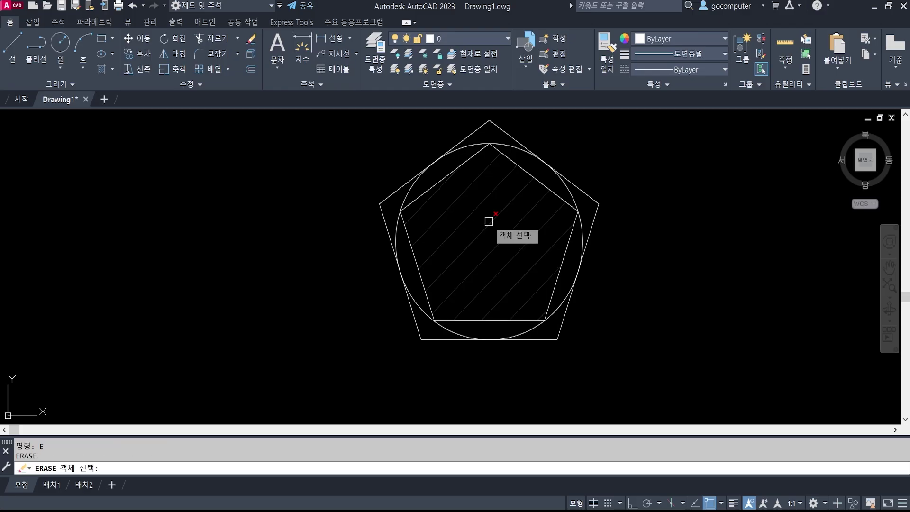
pyautogui.click(490, 218)
pyautogui.press('Return')
# Step: Hatch the inner pentagon with HATCH by picking a point inside it
pyautogui.write('h')
pyautogui.press('Return')
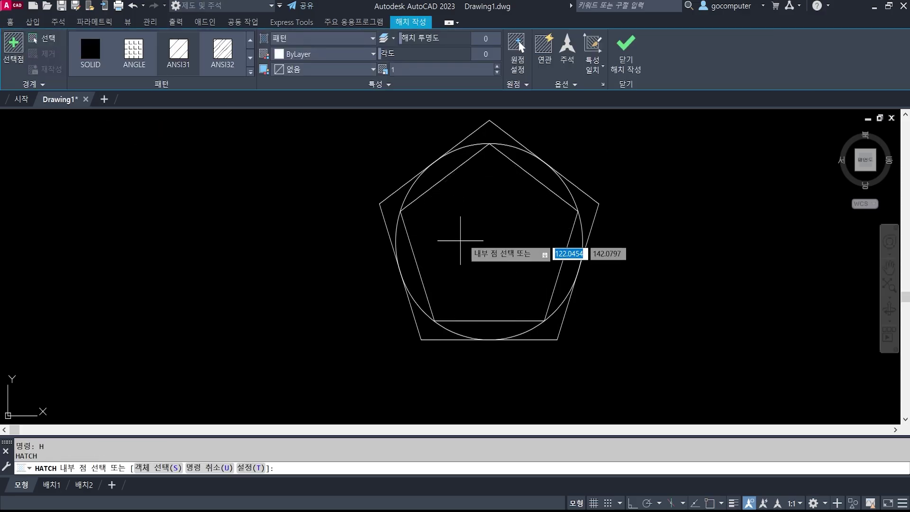
pyautogui.click(489, 240)
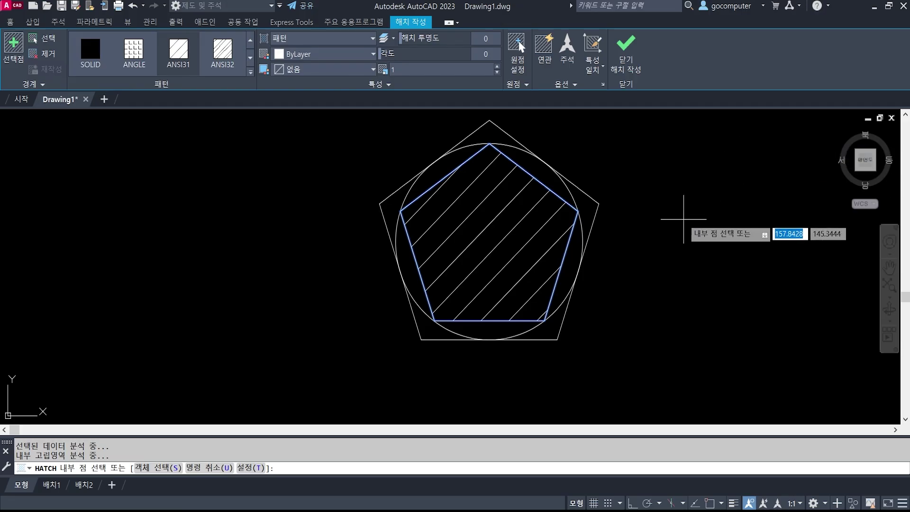
pyautogui.moveTo(690, 213); pyautogui.dragTo(646, 239, button='middle')
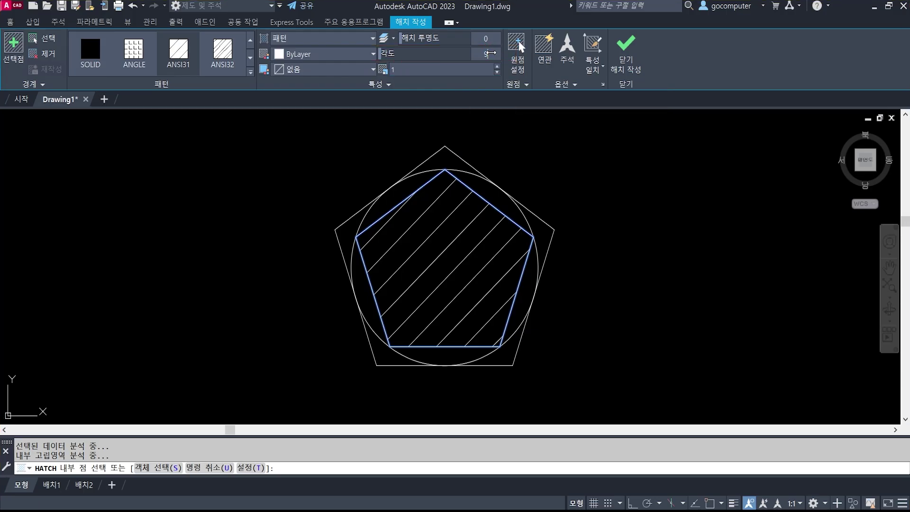
# Step: Set the pentagon hatch's angle to 90, and try a pattern scale of 0.5 followed by 2
pyautogui.press('Return')
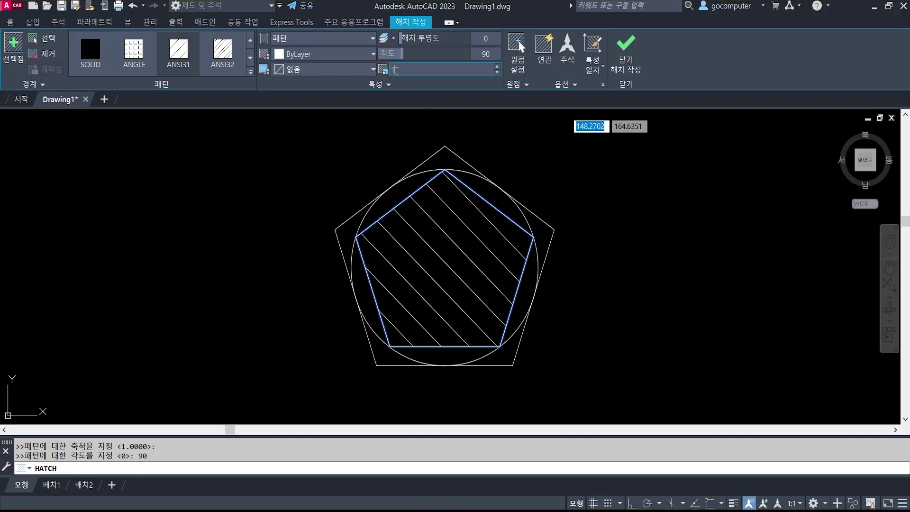
pyautogui.write('.5')
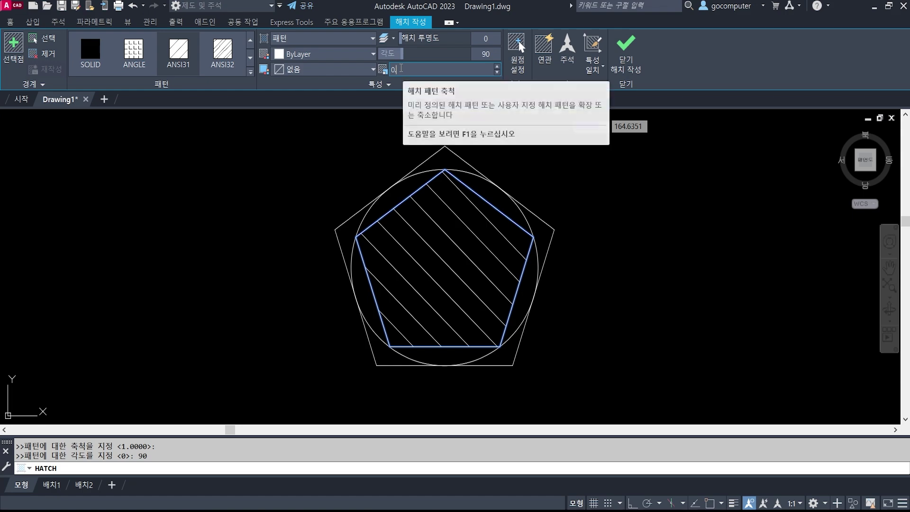
pyautogui.press('Return')
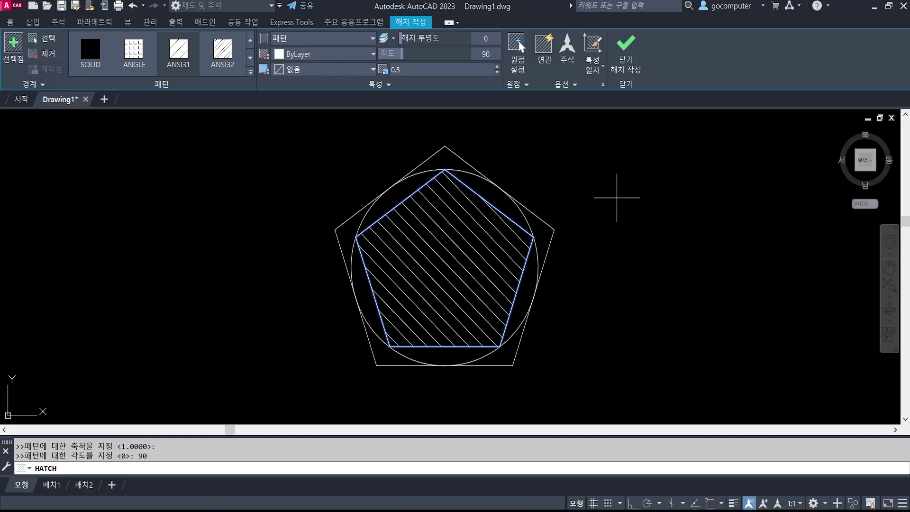
pyautogui.click(406, 70)
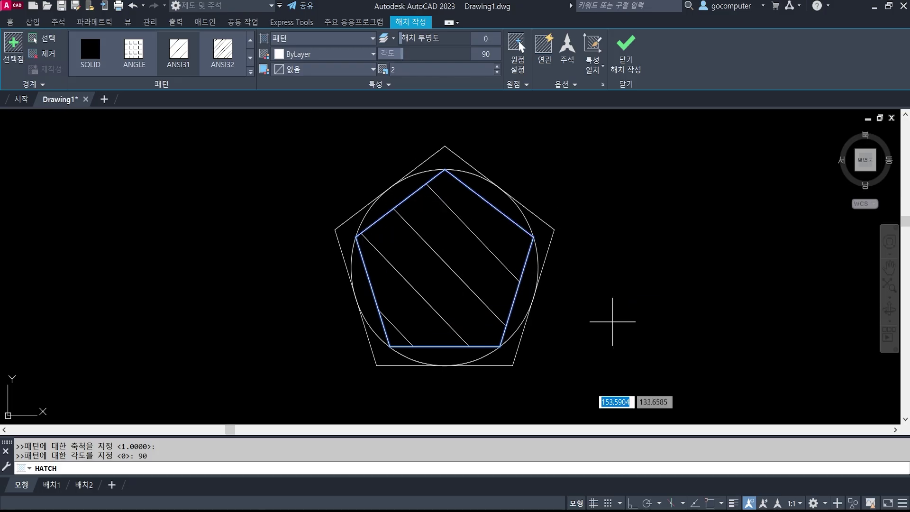
# Step: Switch to the PDF textbook and review the HATCH section's instructions for boundaries, pattern, angle and scale
pyautogui.click(572, 504)
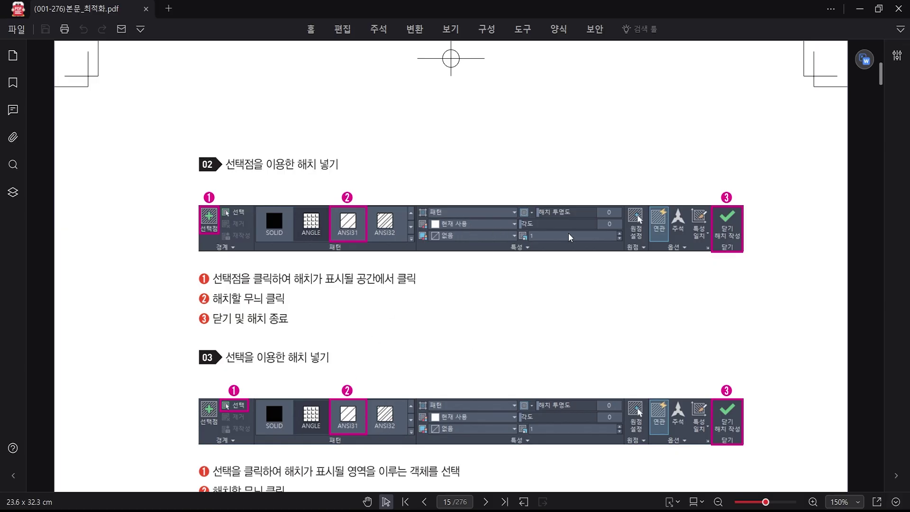
pyautogui.scroll(-6, 508, 332)
pyautogui.scroll(14, 516, 304)
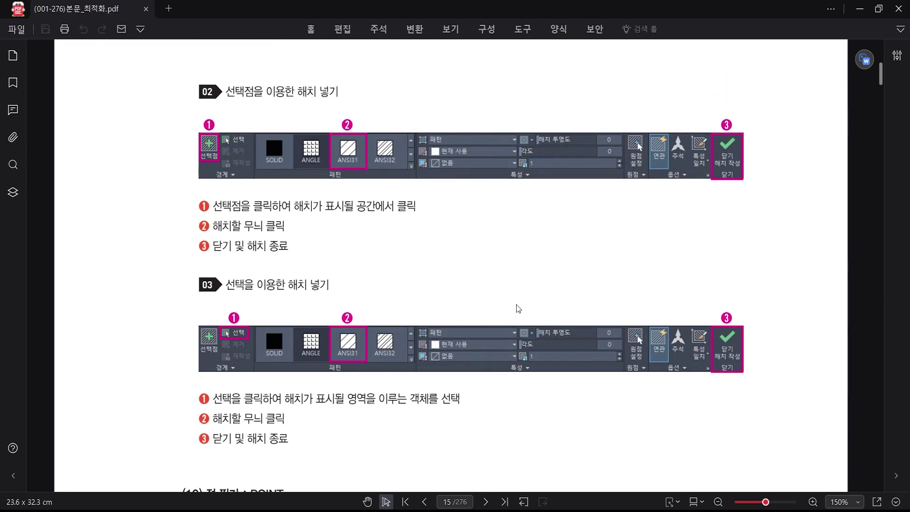
pyautogui.scroll(6, 516, 304)
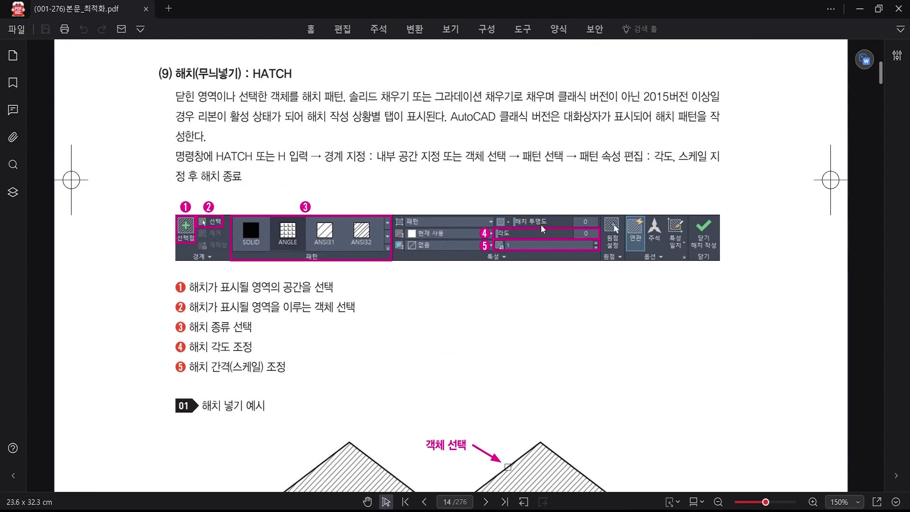
pyautogui.scroll(-3, 530, 331)
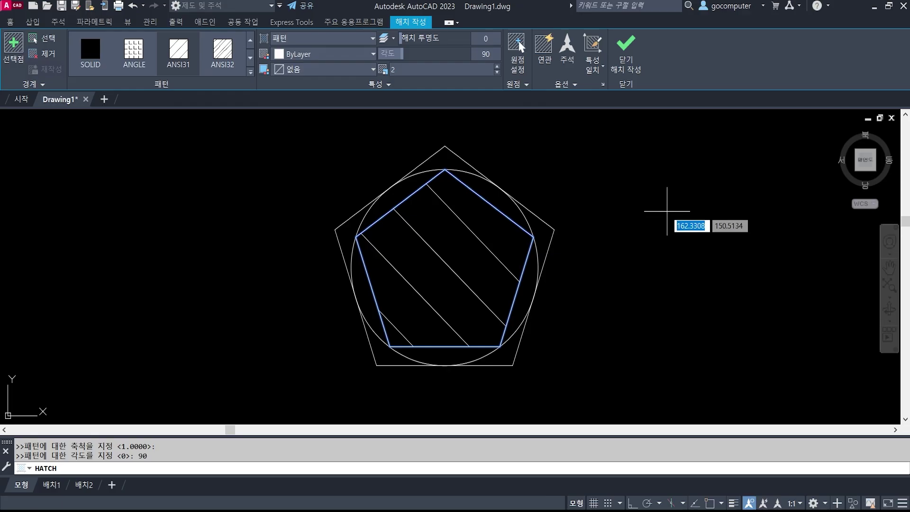
# Step: Finish the hatch in AutoCAD and erase it from the inner pentagon
pyautogui.press('Return')
pyautogui.write('e')
pyautogui.press('Return')
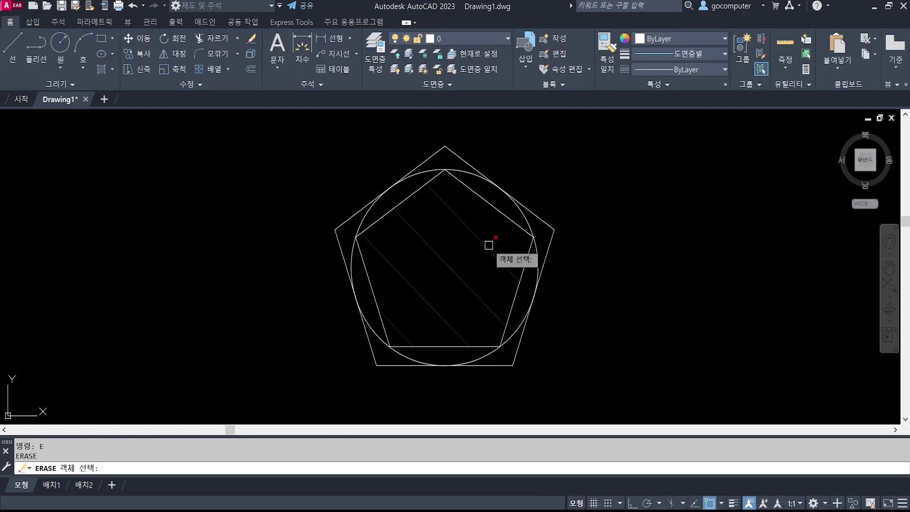
pyautogui.click(488, 246)
pyautogui.scroll(-2, 498, 299)
pyautogui.scroll(-1, 427, 256)
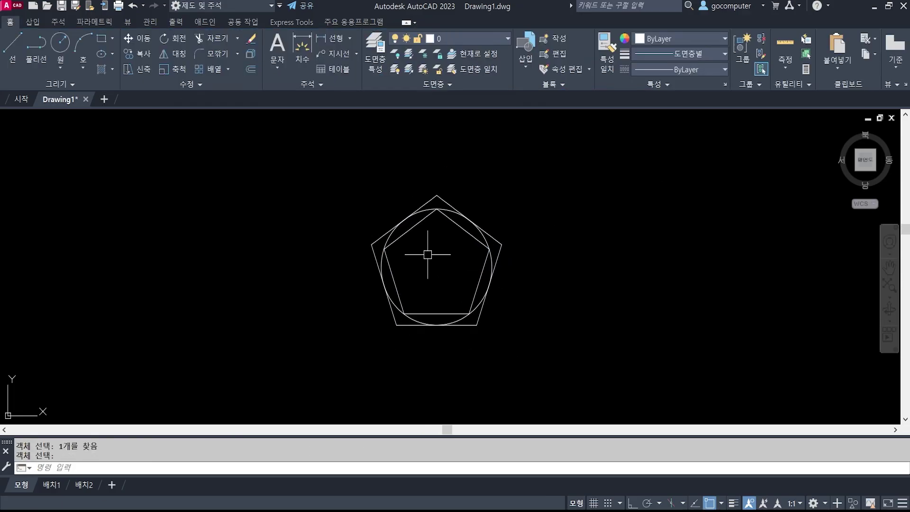
pyautogui.press('Return')
# Step: Start a new hatch in the inner pentagon by picking an internal point
pyautogui.write('h')
pyautogui.press('Return')
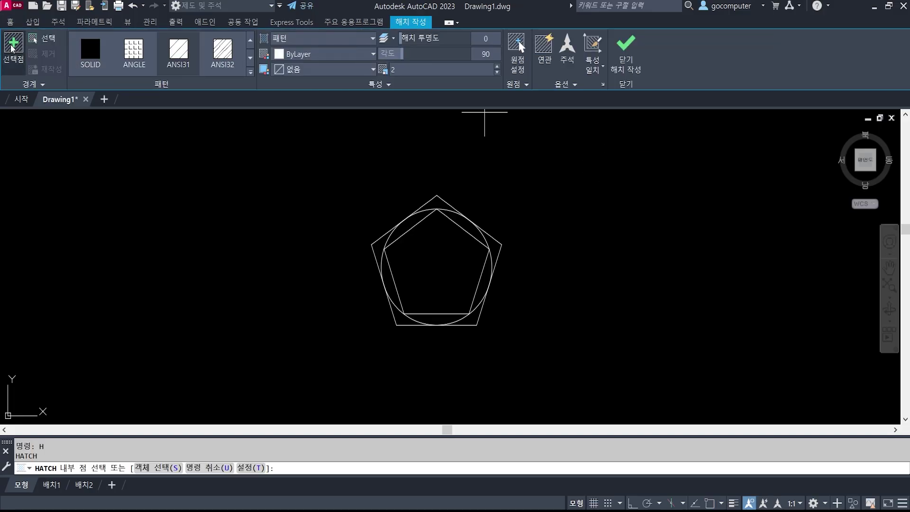
pyautogui.click(13, 47)
pyautogui.click(430, 262)
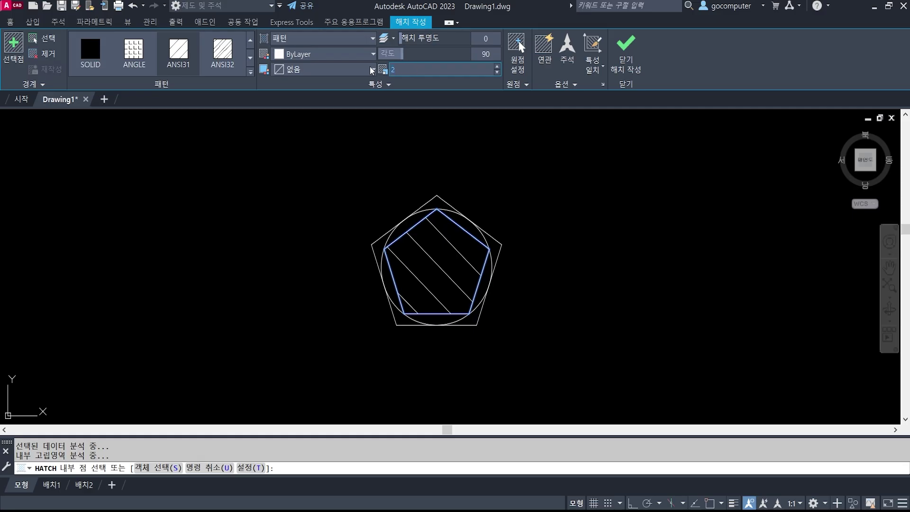
# Step: Set the new hatch's scale to 1 and its angle to 0, and end the command
pyautogui.click(408, 70)
pyautogui.write('1')
pyautogui.press('Return')
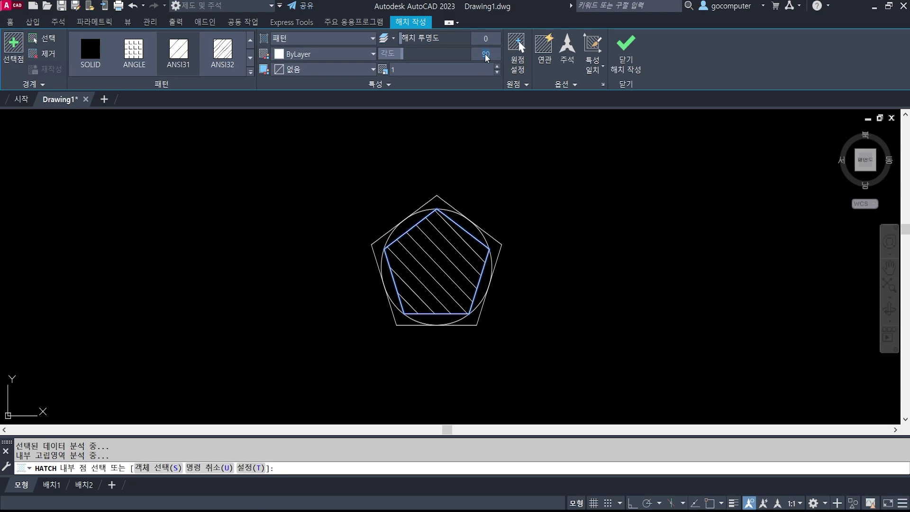
pyautogui.write('0')
pyautogui.press('Return')
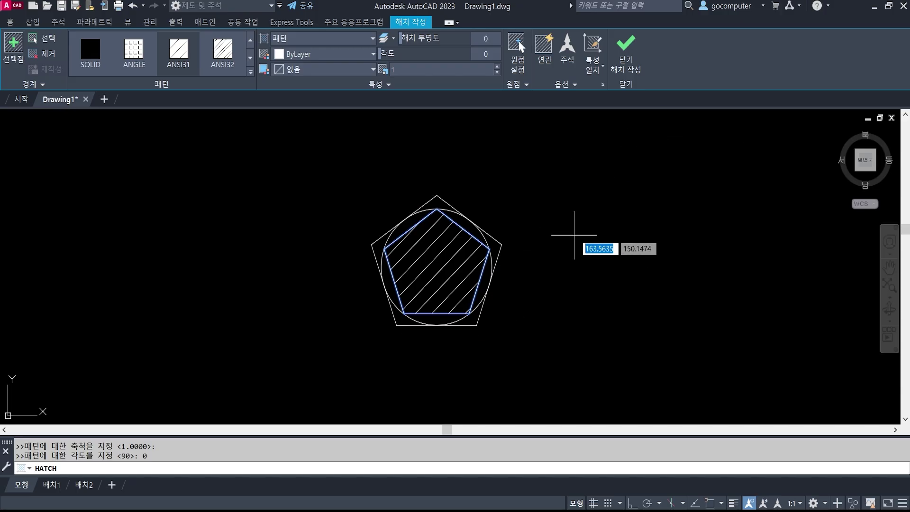
pyautogui.press('Escape')
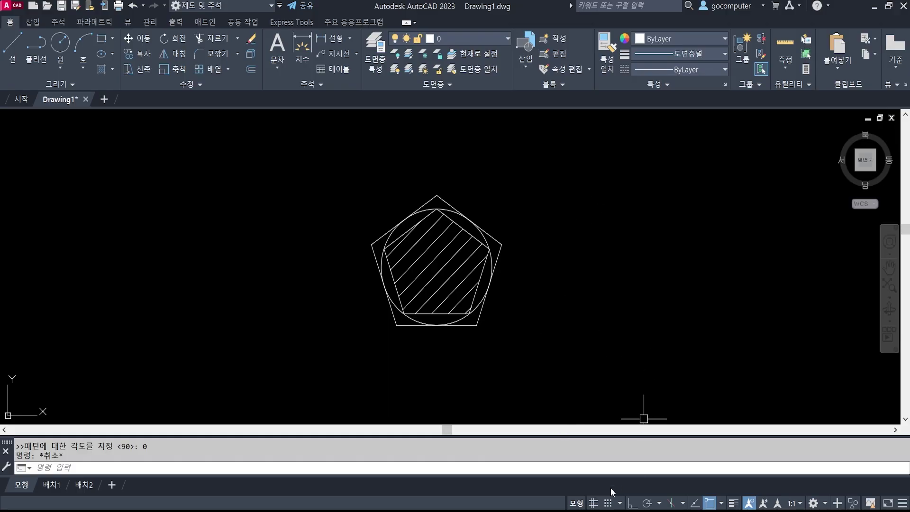
# Step: Switch to the PDF textbook and read on from the hatch examples to the POINT section with its point styles
pyautogui.hotkey('alt', 'Tab')
pyautogui.scroll(-10, 410, 269)
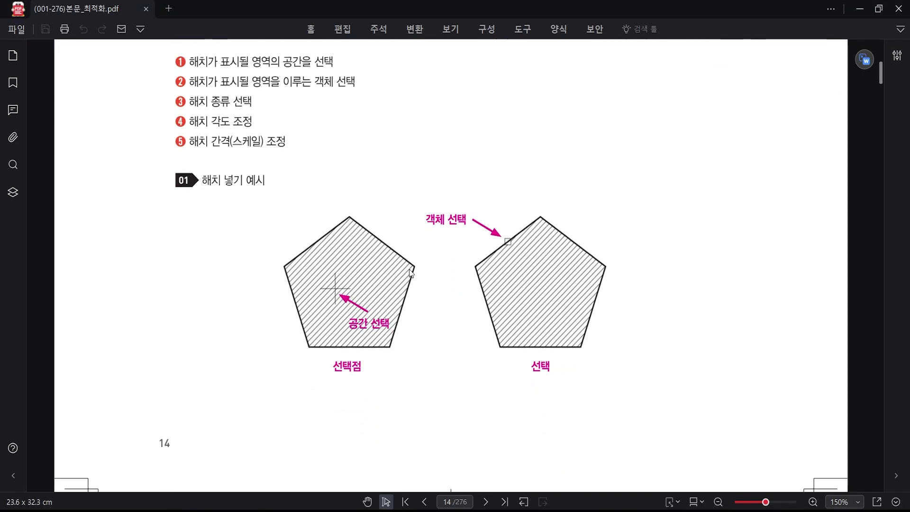
pyautogui.scroll(-10, 405, 269)
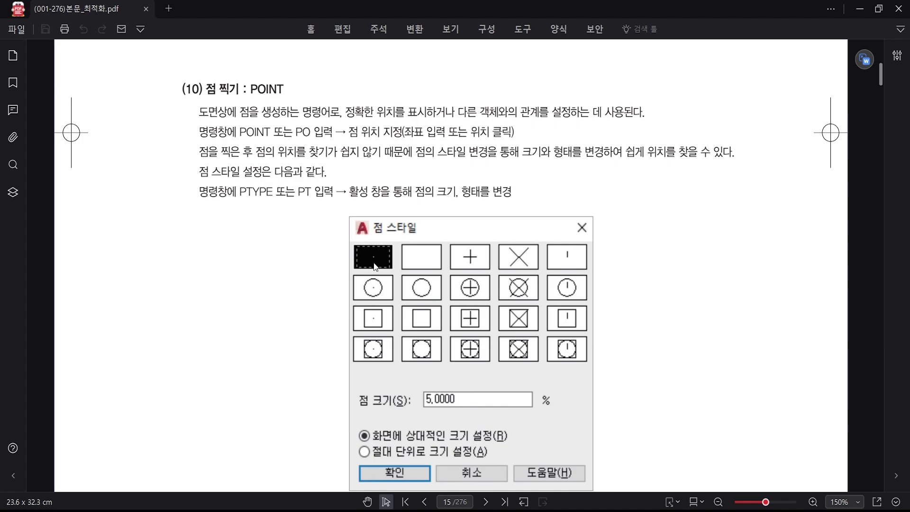
pyautogui.scroll(3, 373, 227)
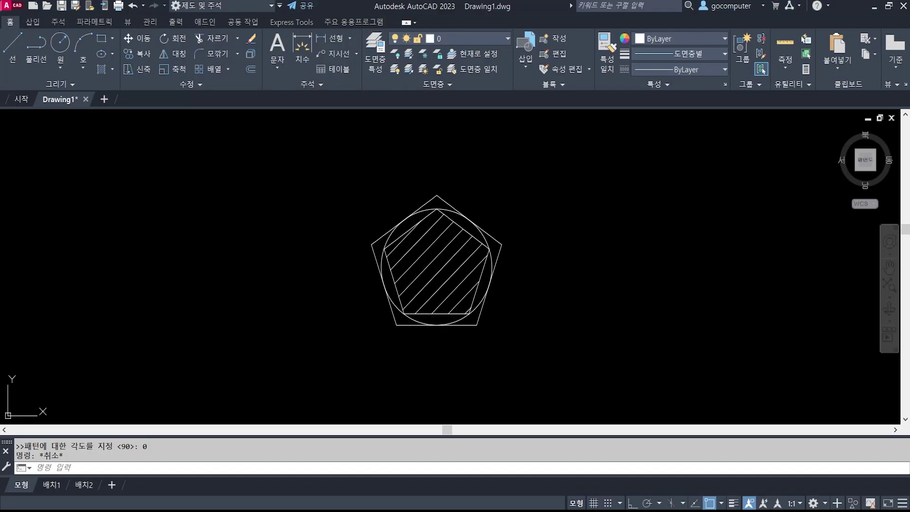
# Step: Return to AutoCAD and erase both pentagons, the circle and the hatch with one crossing selection
pyautogui.write('E')
pyautogui.press('Return')
pyautogui.click(570, 351)
pyautogui.click(379, 191)
pyautogui.press('Return')
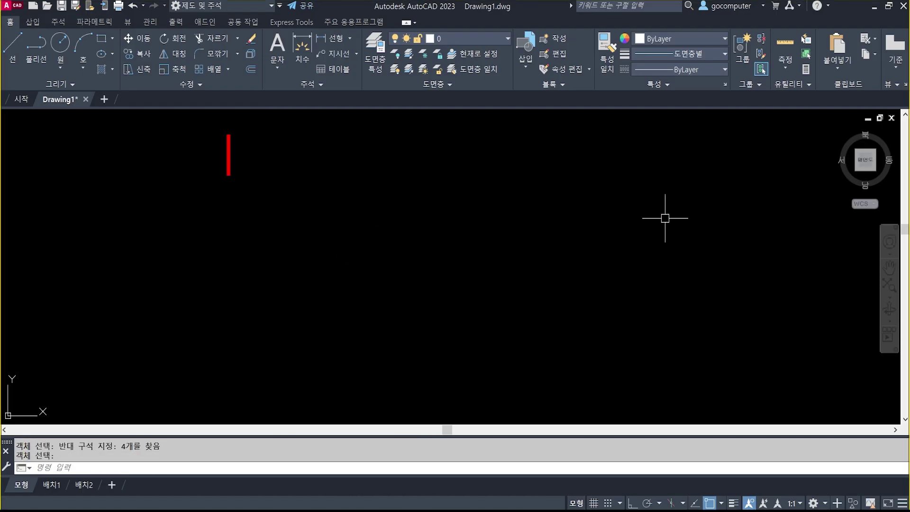
# Step: Write the temporary on-screen note "POint=PO" over the empty drawing area and clear it
pyautogui.write('Point')
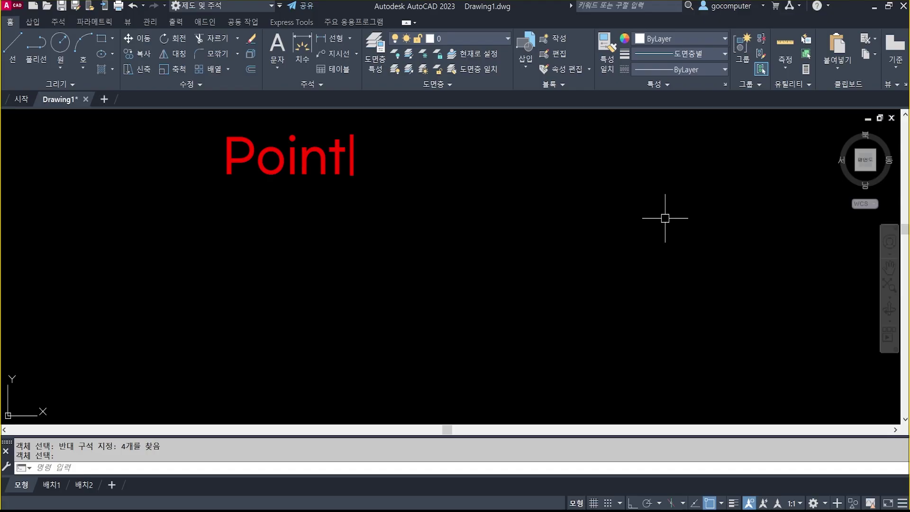
pyautogui.press('BackSpace')
pyautogui.press('BackSpace')
pyautogui.press('BackSpace')
pyautogui.press('BackSpace')
pyautogui.write('O')
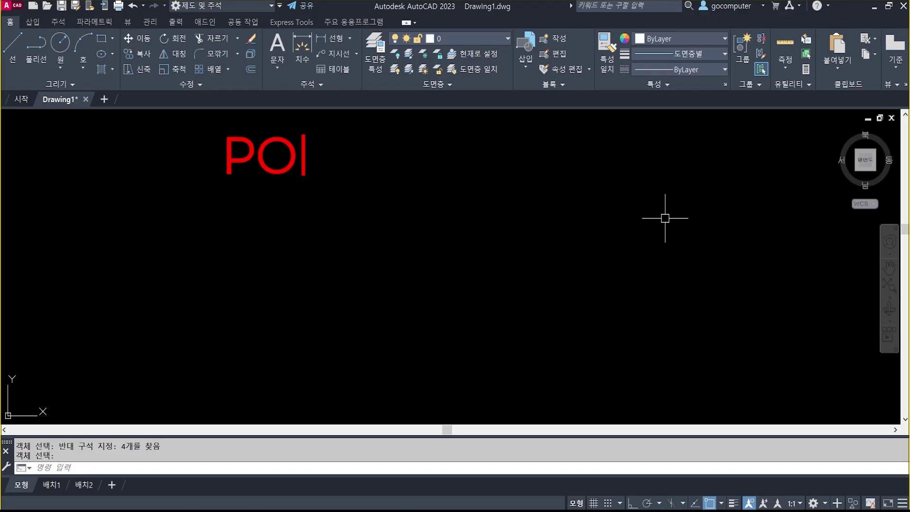
pyautogui.write('int')
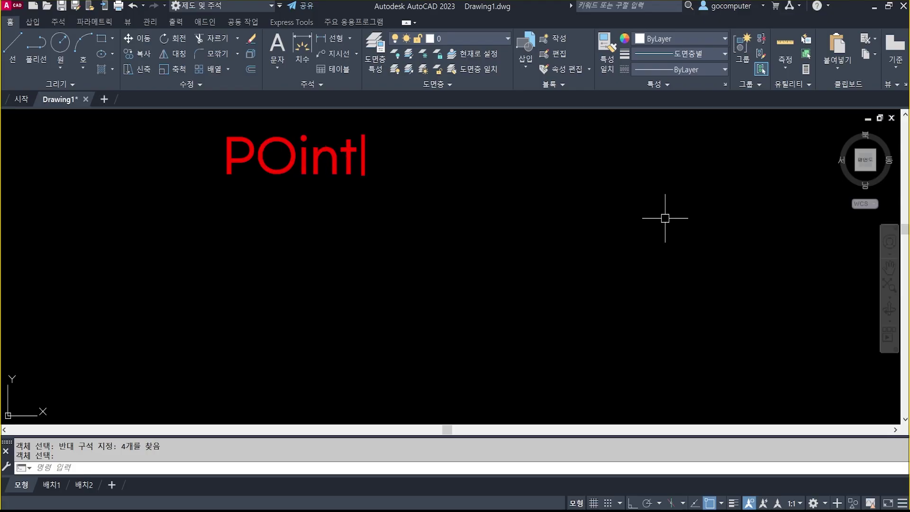
pyautogui.write('=P')
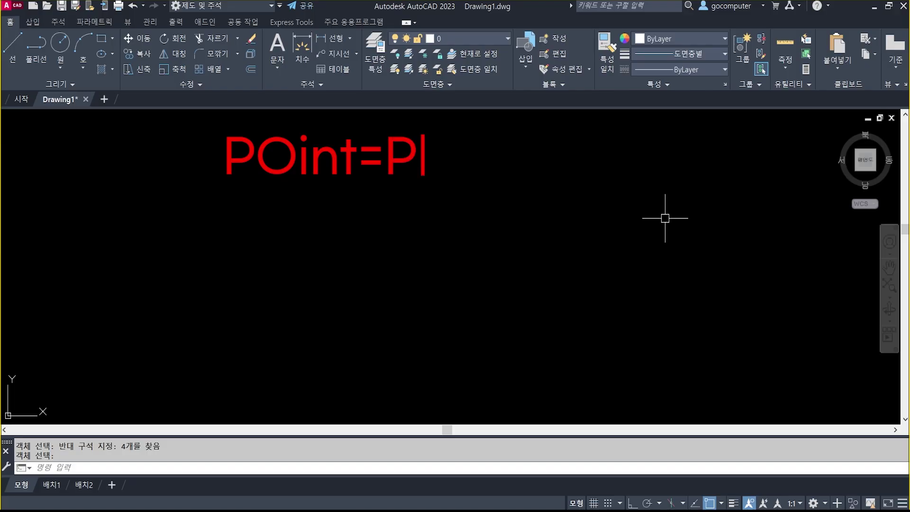
pyautogui.write('O')
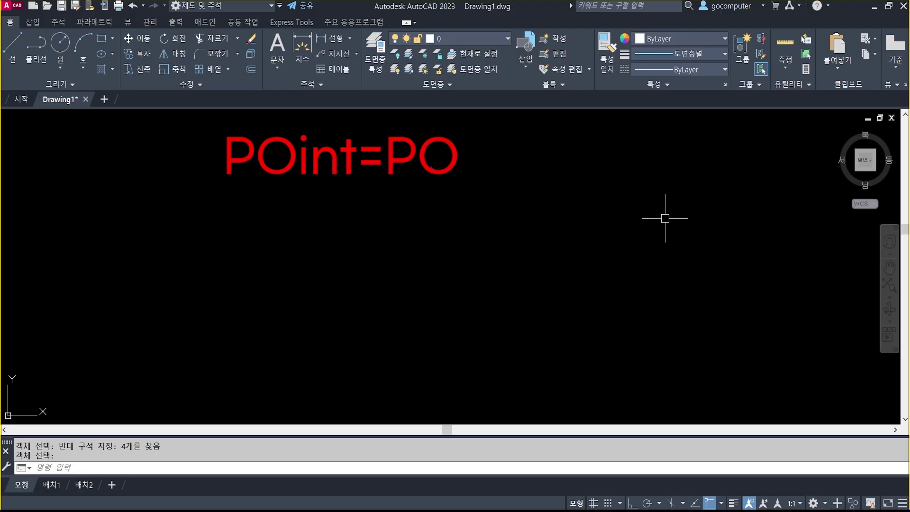
pyautogui.press('Escape')
pyautogui.press('Escape')
# Step: Place six scattered points over the middle of the empty drawing area with the POINT command
pyautogui.write('po')
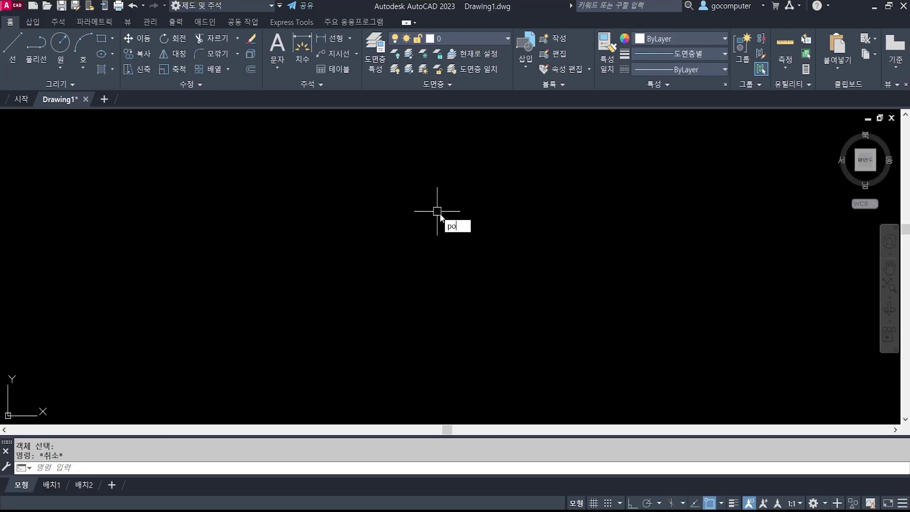
pyautogui.press('Return')
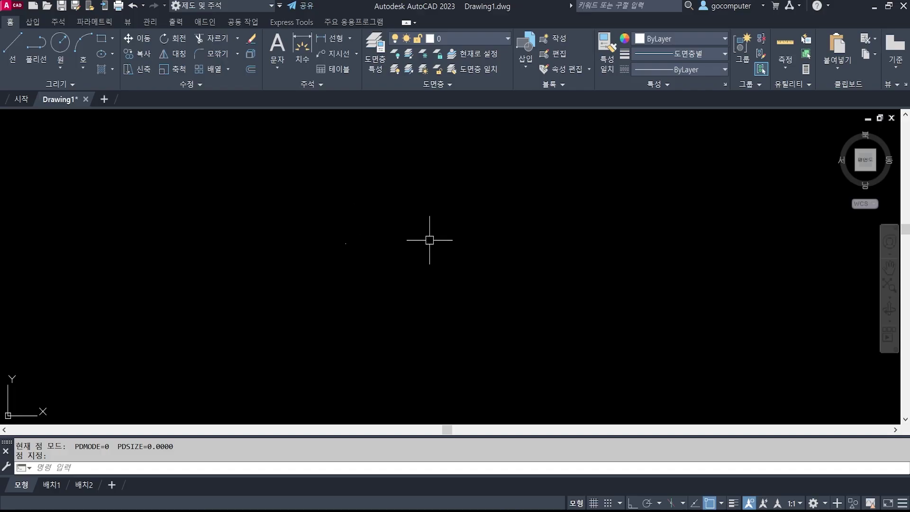
pyautogui.click(406, 220)
pyautogui.press('Return')
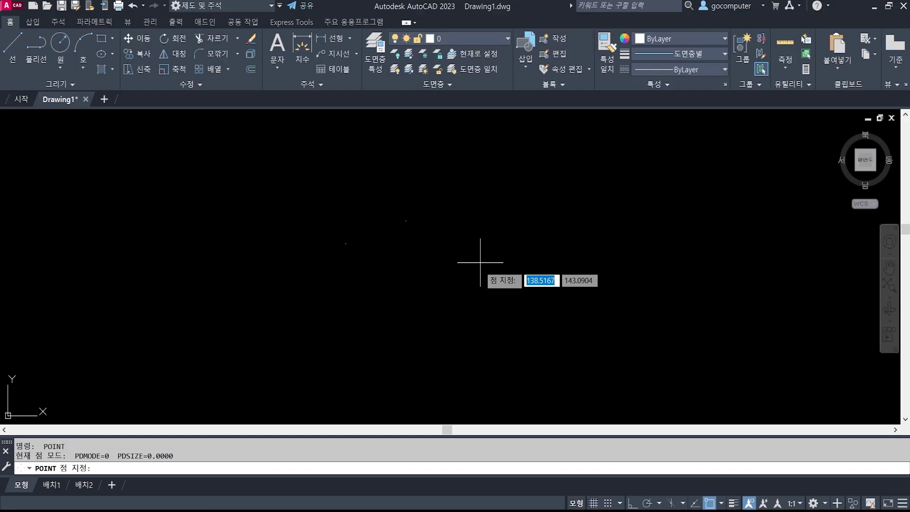
pyautogui.click(480, 266)
pyautogui.press('Return')
pyautogui.click(416, 319)
pyautogui.press('Return')
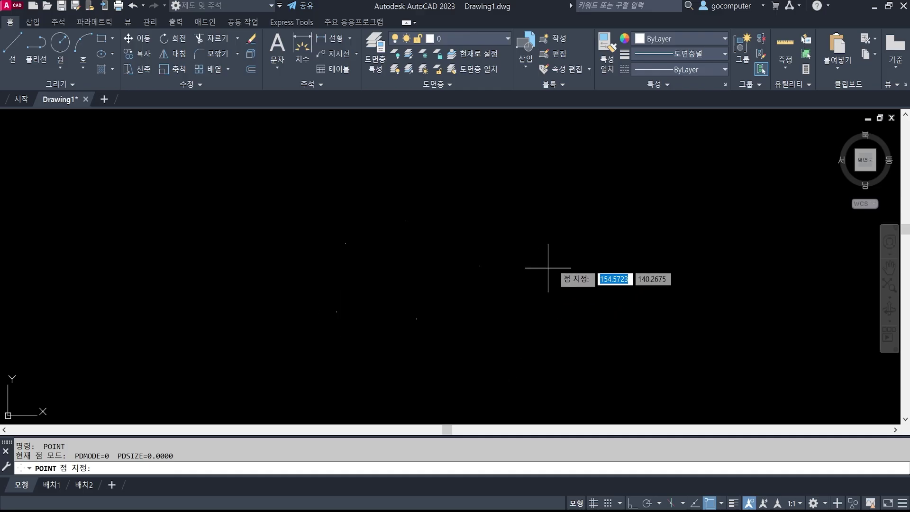
pyautogui.click(512, 312)
# Step: Draw a diagonal line about 70 units long at about 149° across the scattered points
pyautogui.click(312, 153)
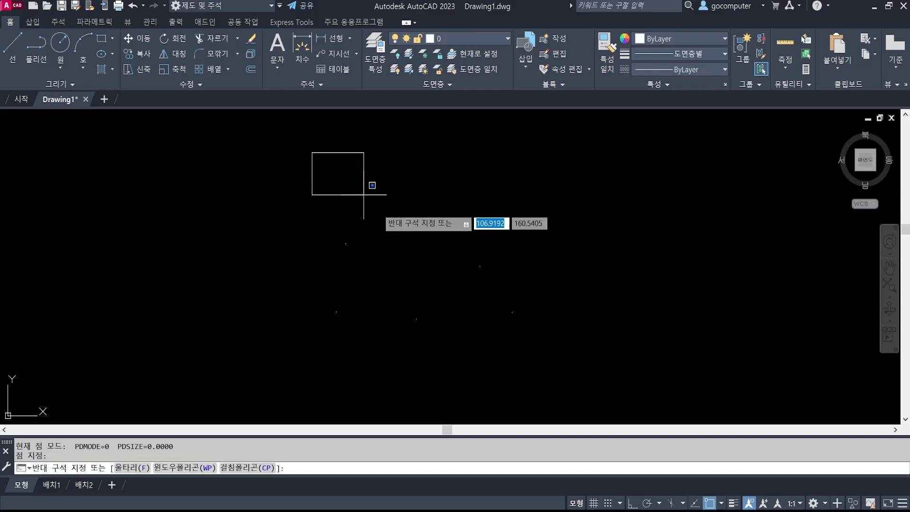
pyautogui.press('Escape')
pyautogui.write('L')
pyautogui.press('Return')
pyautogui.click(496, 311)
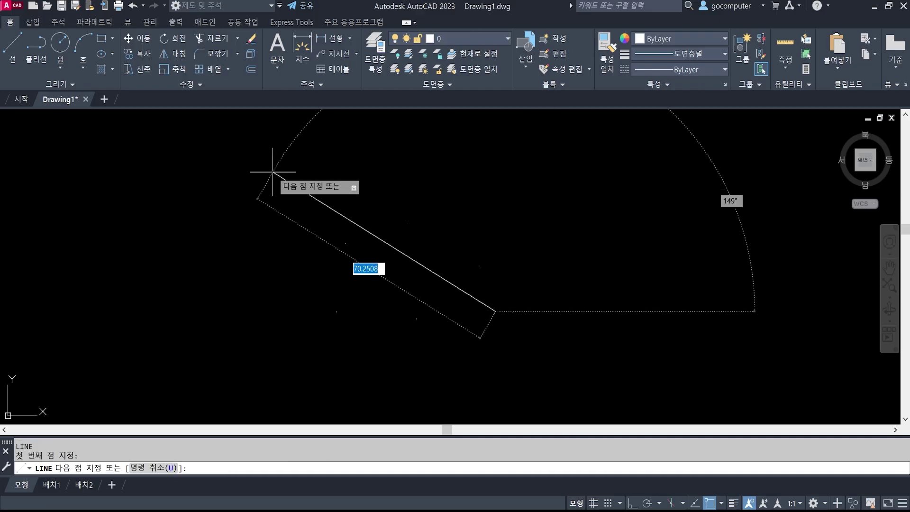
pyautogui.click(272, 171)
pyautogui.press('Return')
pyautogui.click(456, 211)
pyautogui.press('Escape')
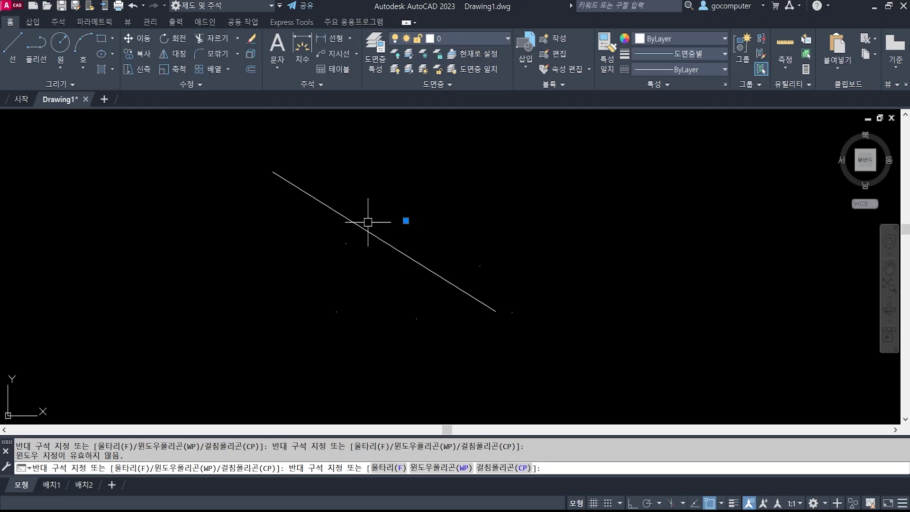
# Step: Draw two more lines among the points, one steep and one shallow, both crossing the first diagonal line
pyautogui.write('L')
pyautogui.press('Return')
pyautogui.click(488, 185)
pyautogui.click(360, 341)
pyautogui.press('Return')
pyautogui.press('Return')
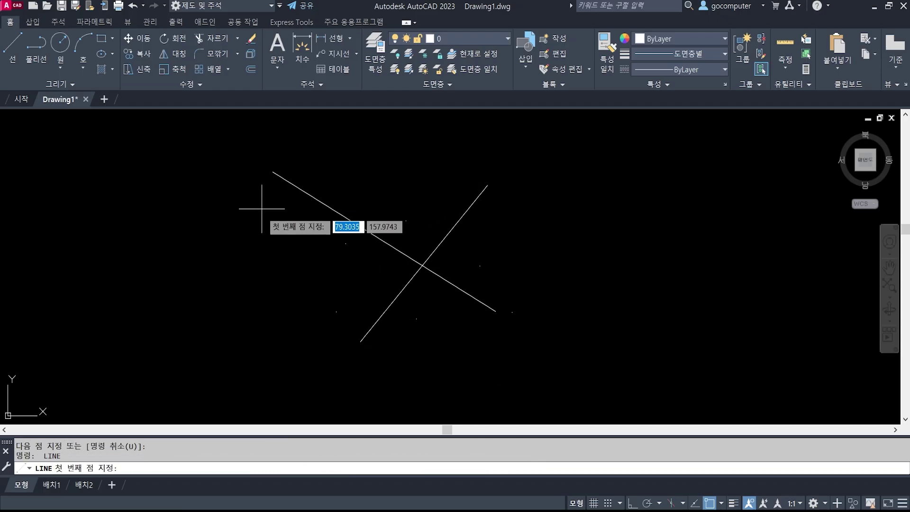
pyautogui.click(264, 214)
pyautogui.click(567, 275)
pyautogui.press('Return')
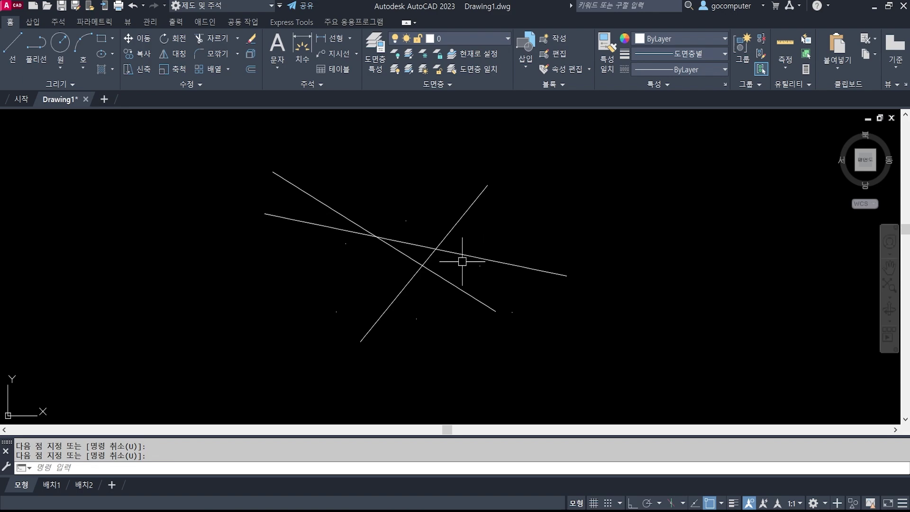
# Step: Erase the three crossing lines with one crossing selection, keeping the points
pyautogui.write('E')
pyautogui.press('Return')
pyautogui.click(425, 244)
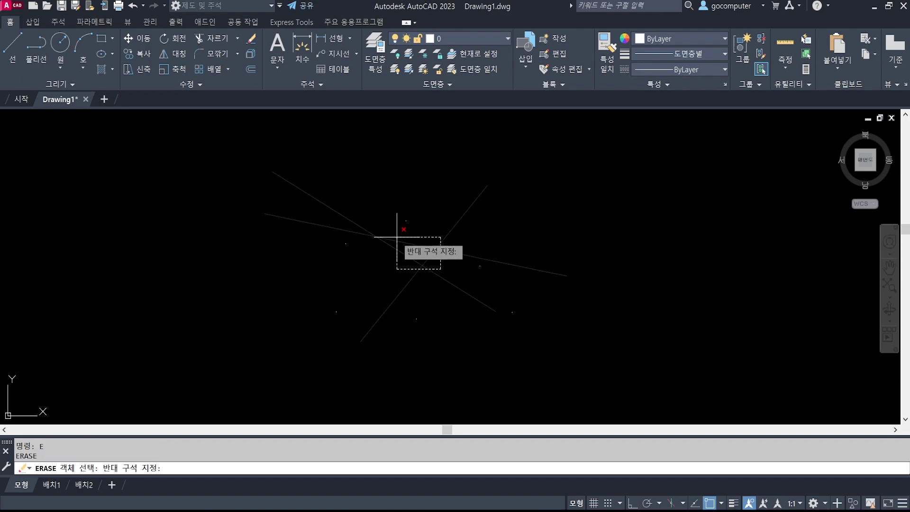
pyautogui.click(407, 256)
pyautogui.press('Return')
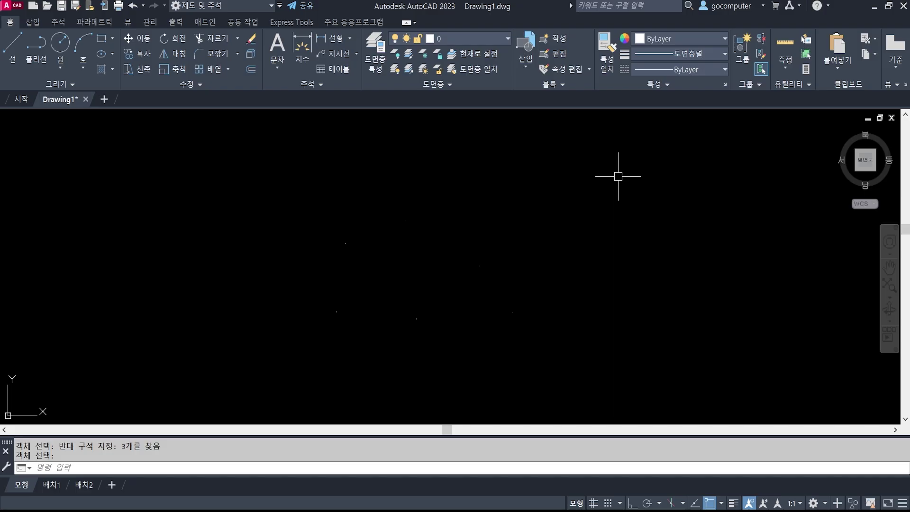
pyautogui.write('DDPTYPE')
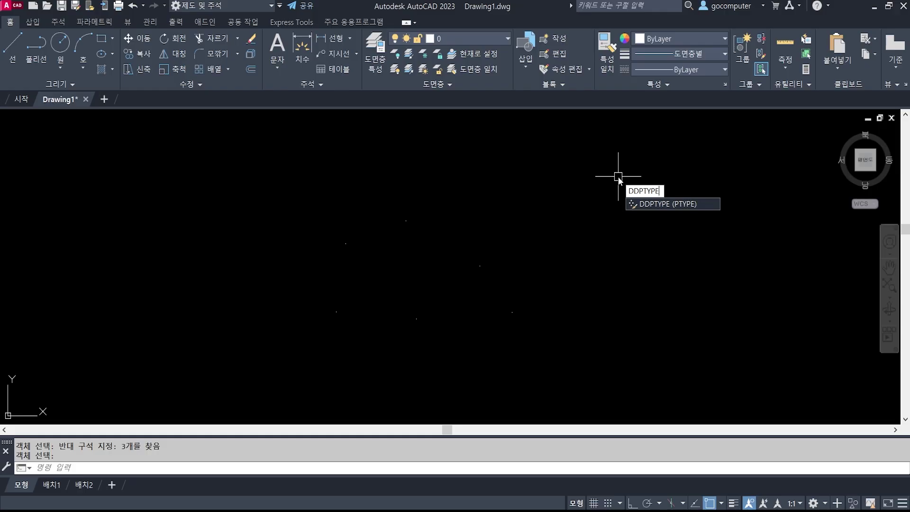
pyautogui.press('Escape')
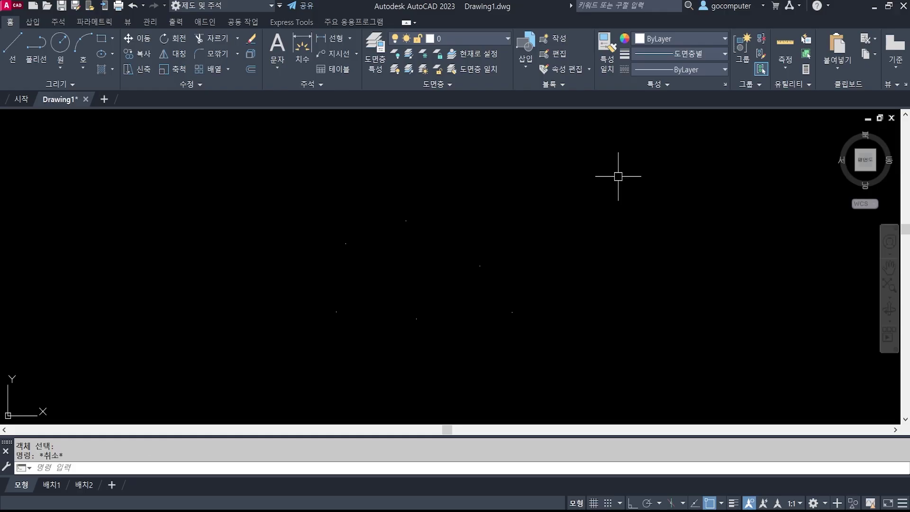
pyautogui.press('Escape')
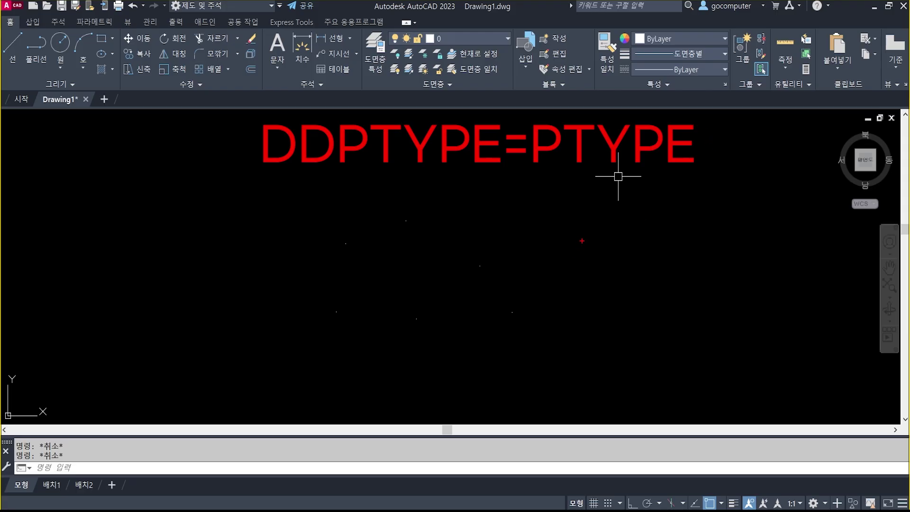
# Step: Set the point style to the X marker with PTYPE, keeping the size at 5% relative to the screen
pyautogui.write('p')
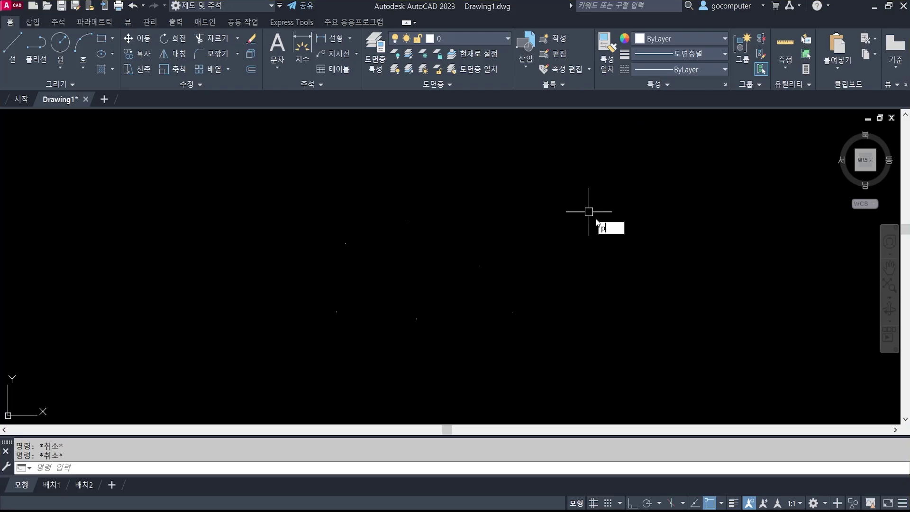
pyautogui.write('ty')
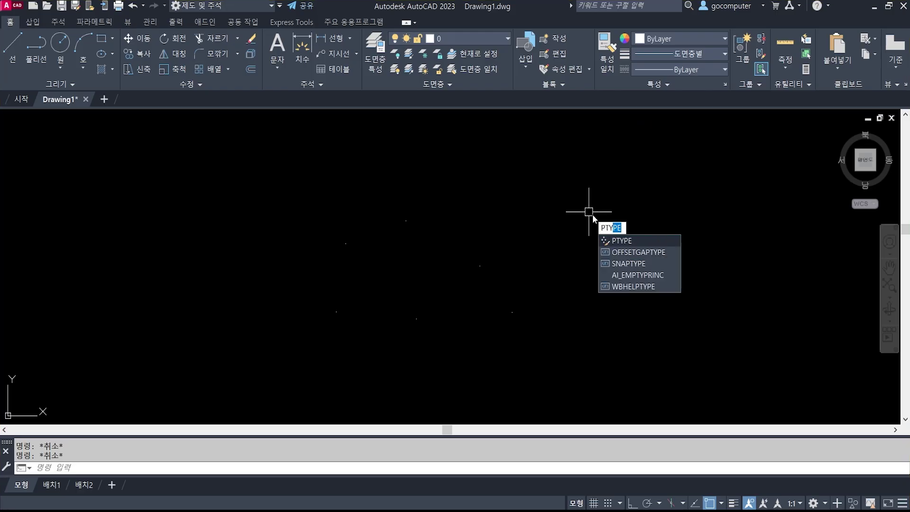
pyautogui.press('Return')
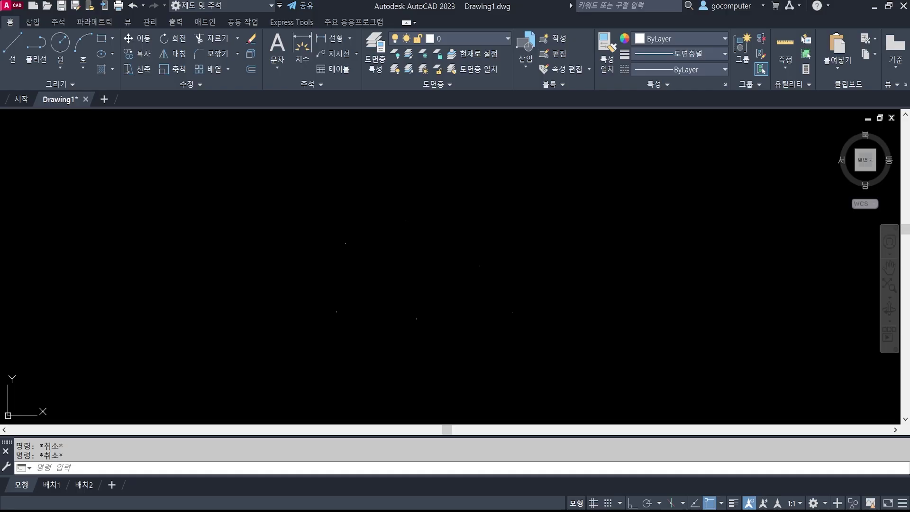
pyautogui.moveTo(562, 124); pyautogui.dragTo(543, 146)
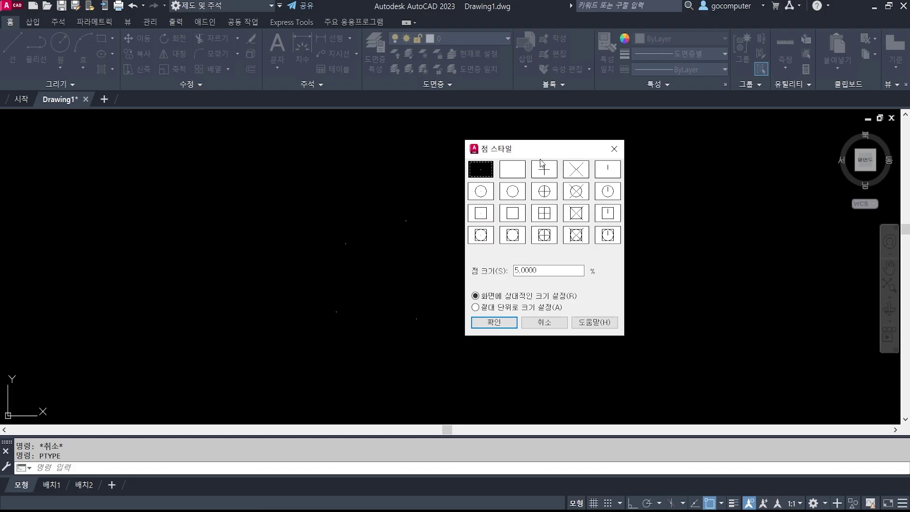
pyautogui.click(576, 170)
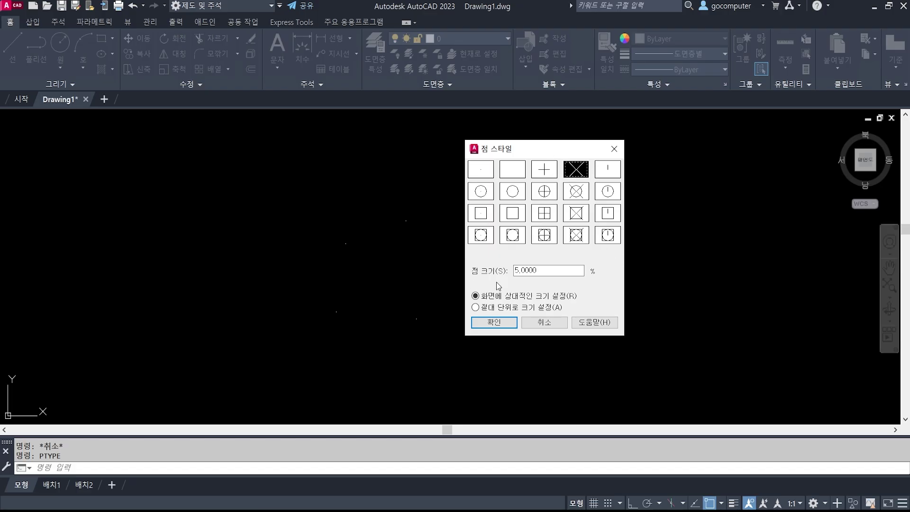
pyautogui.click(544, 269)
pyautogui.click(493, 324)
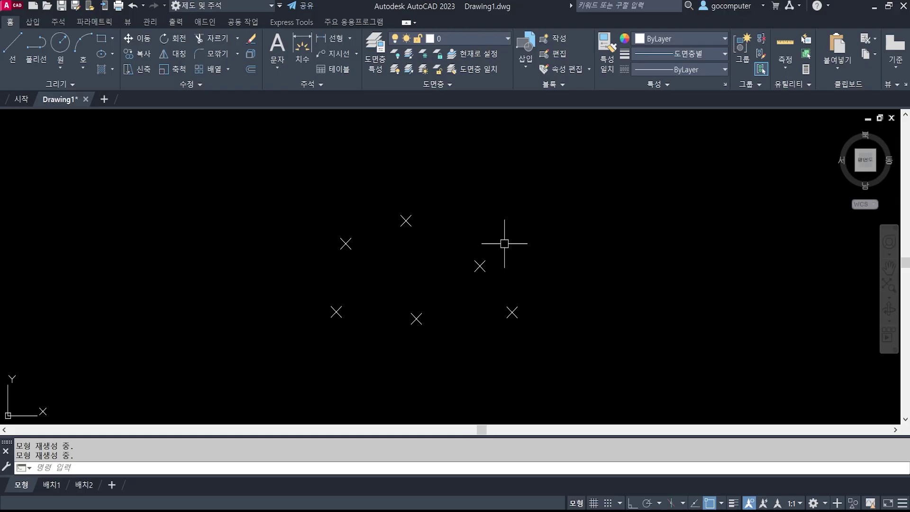
# Step: Set the point style back to the plain dot with PTYPE
pyautogui.write('ptype')
pyautogui.press('Return')
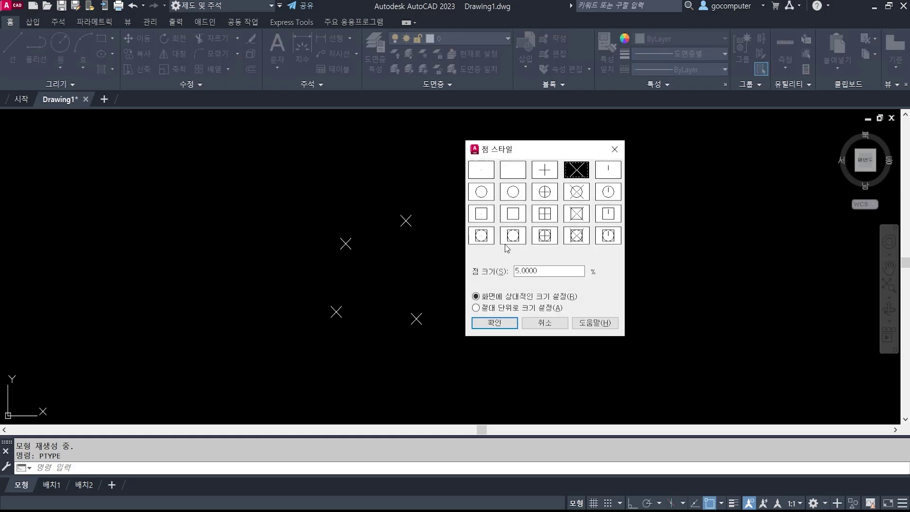
pyautogui.click(481, 171)
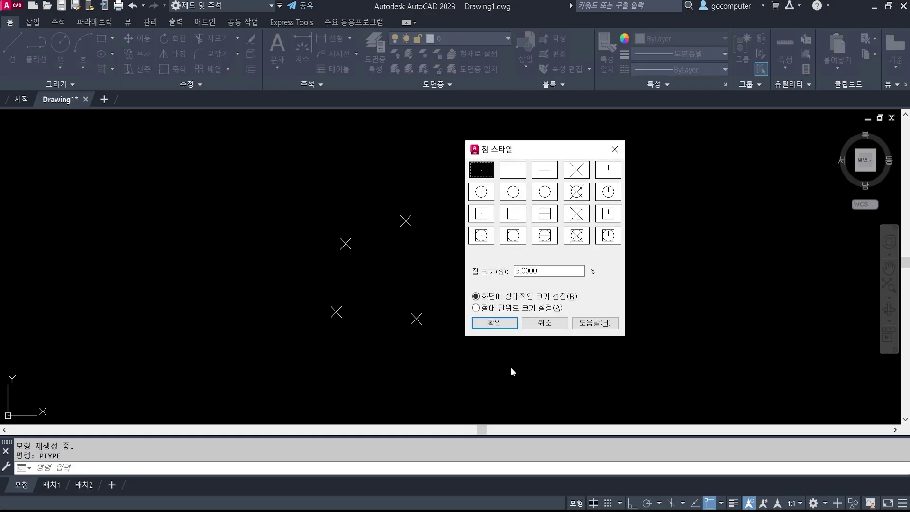
pyautogui.click(498, 322)
pyautogui.press('Escape')
pyautogui.press('Escape')
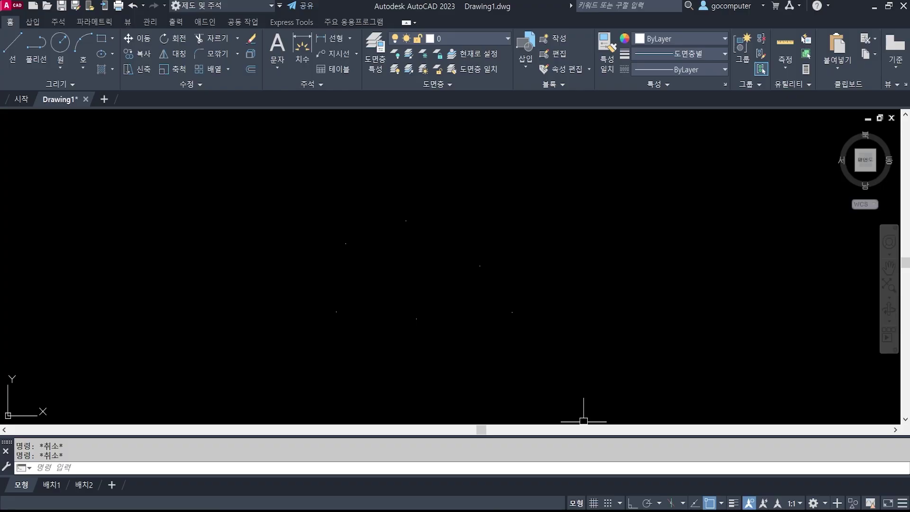
# Step: Switch to the PDF textbook and review the POINT section with its point style options, reading on to the modify commands chapter
pyautogui.hotkey('alt', 'Tab')
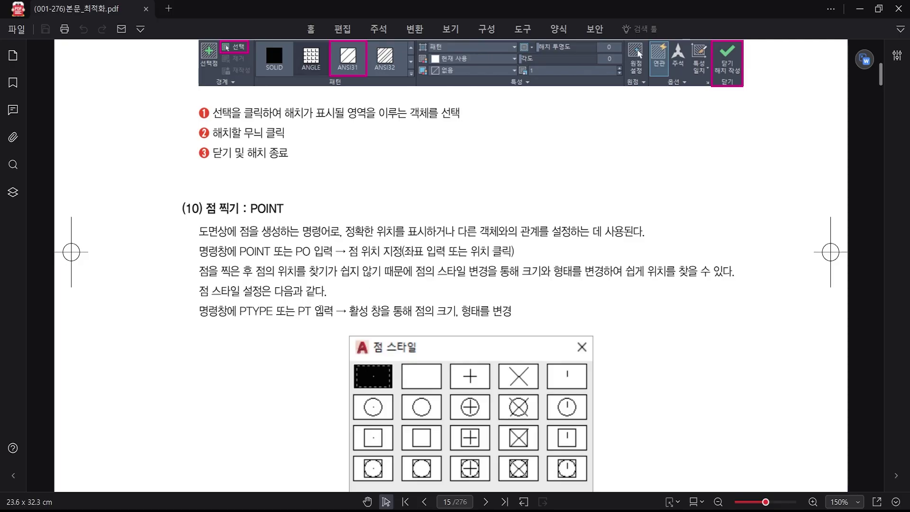
pyautogui.scroll(-2, 664, 315)
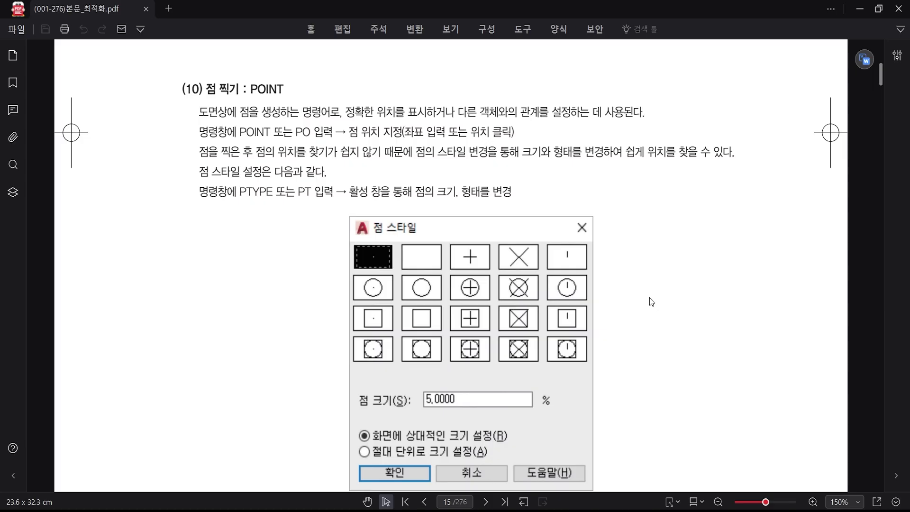
pyautogui.scroll(-1, 649, 297)
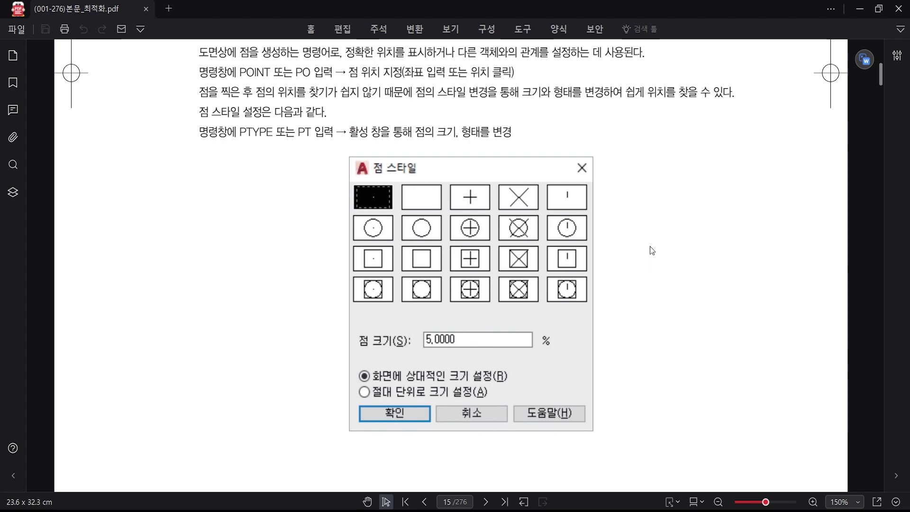
pyautogui.scroll(3, 642, 270)
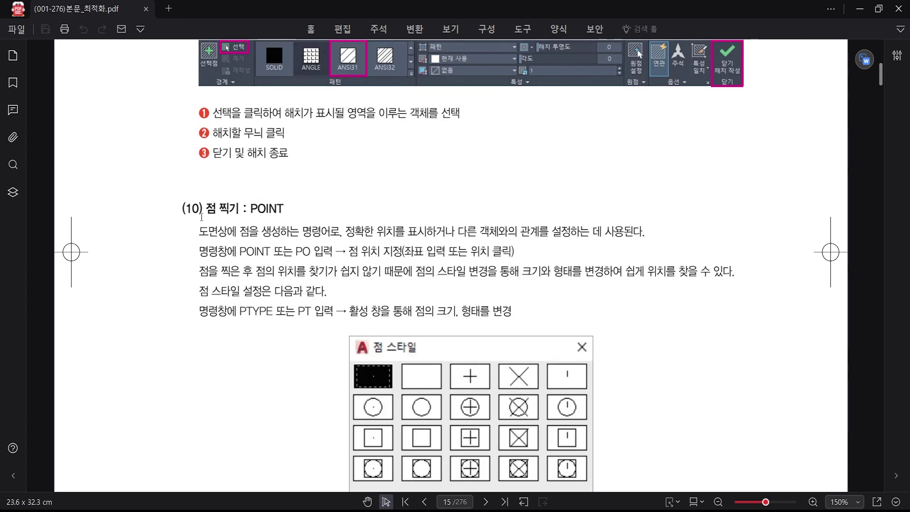
pyautogui.scroll(-2, 652, 286)
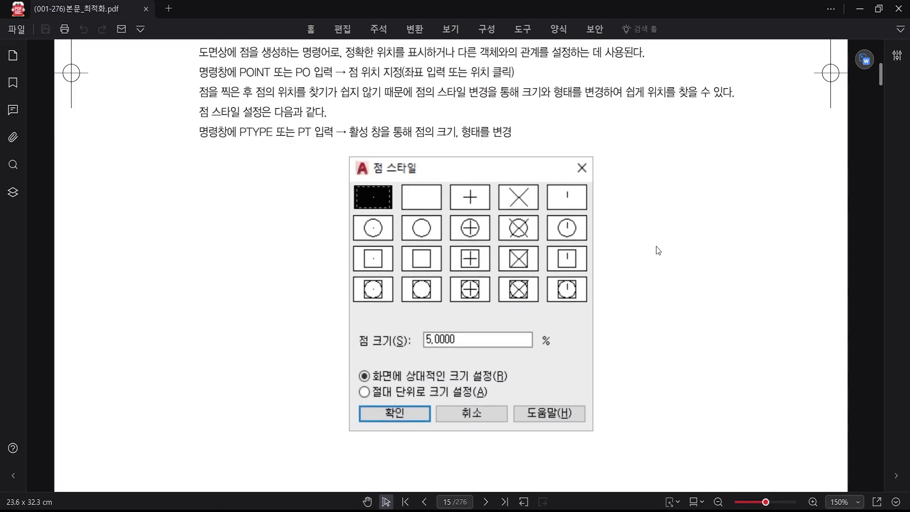
pyautogui.scroll(4, 657, 250)
pyautogui.scroll(-2, 616, 237)
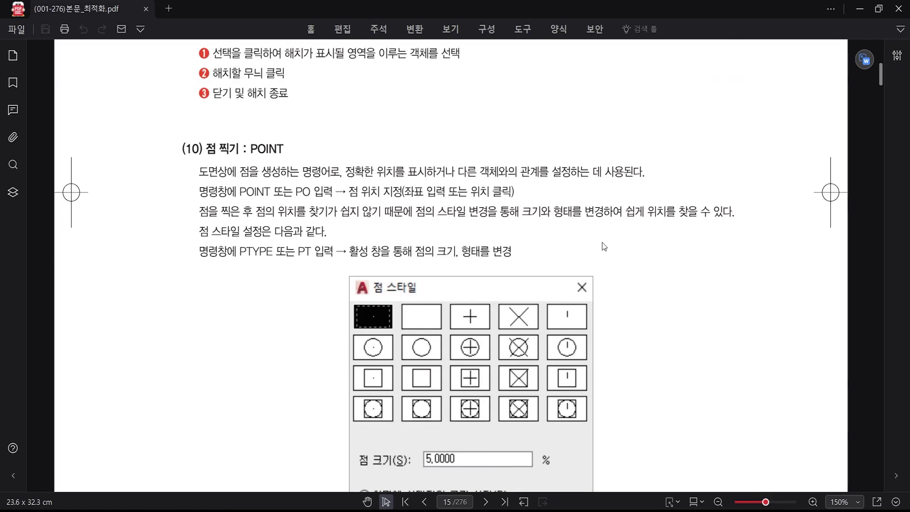
pyautogui.scroll(-1, 603, 246)
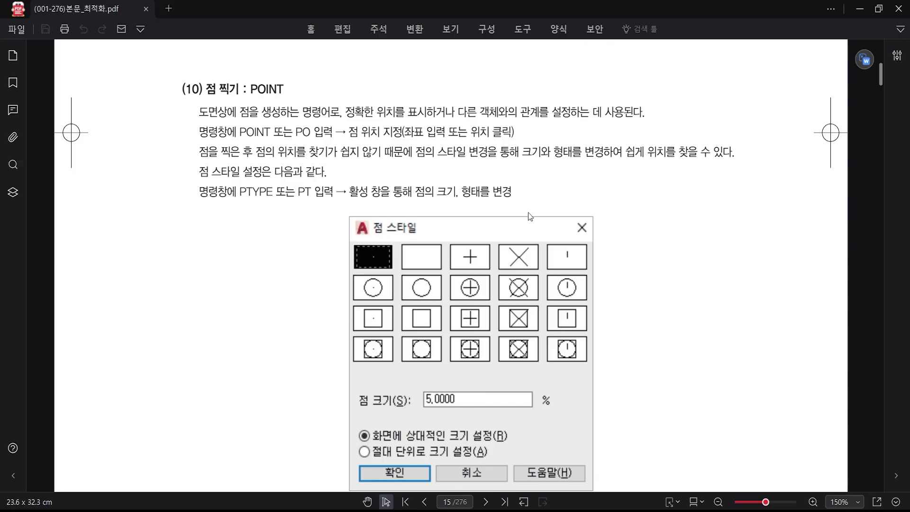
pyautogui.scroll(-1, 590, 214)
pyautogui.scroll(-9, 590, 214)
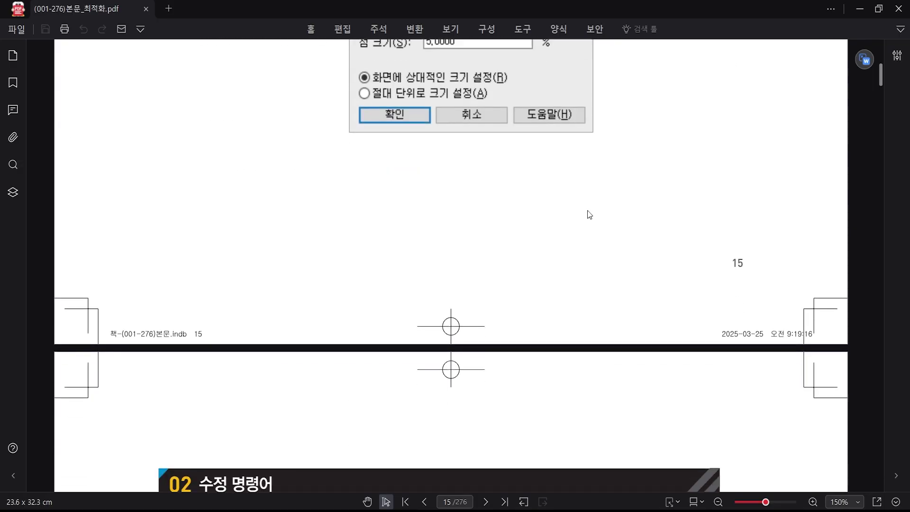
pyautogui.scroll(12, 589, 215)
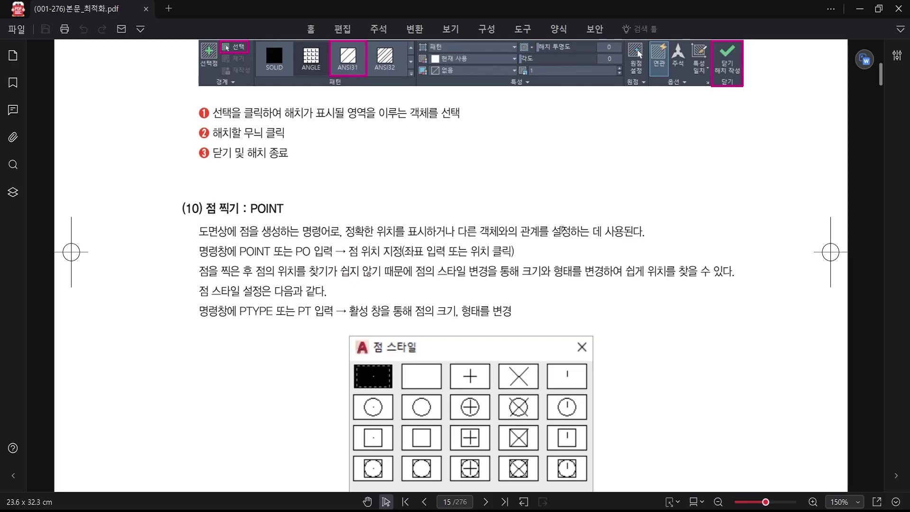
pyautogui.scroll(-12, 593, 188)
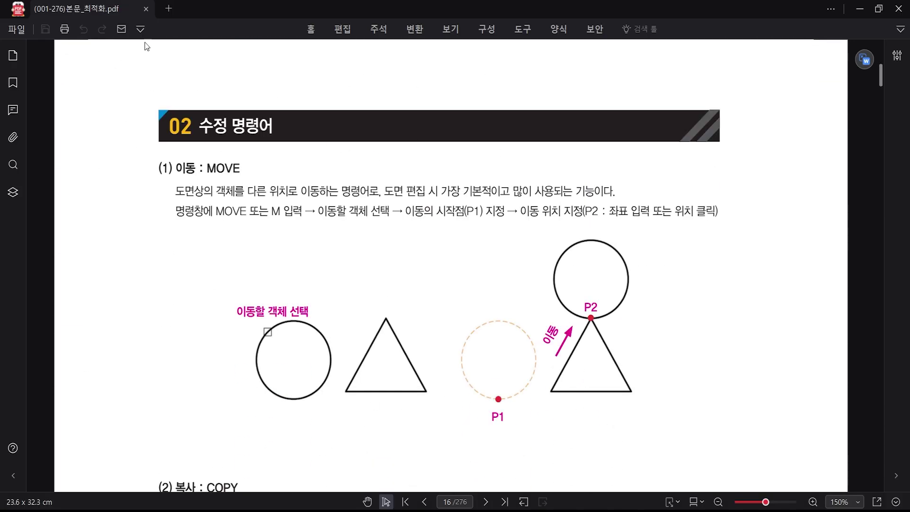
# Step: Switch to the browser and open the YouTube channel's playlist "[프로그램] 오토캐드 배우기"
pyautogui.scroll(10, 397, 177)
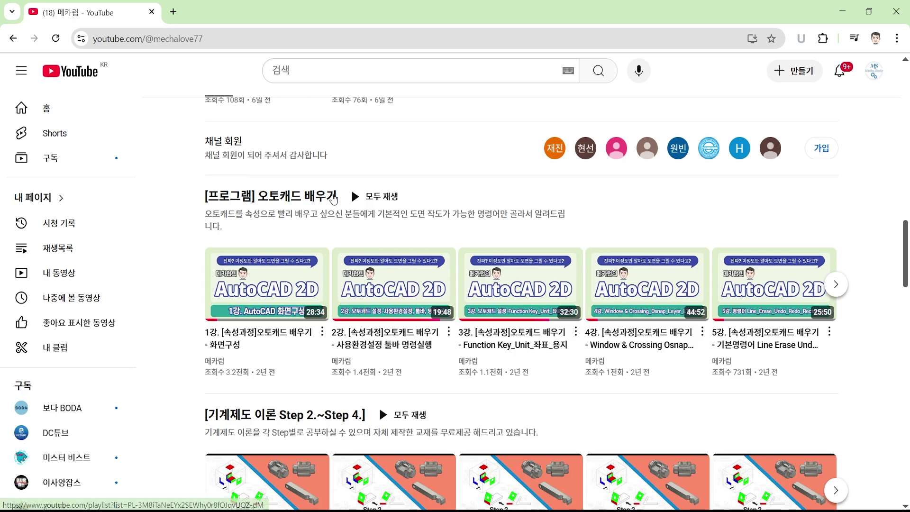
pyautogui.click(265, 198)
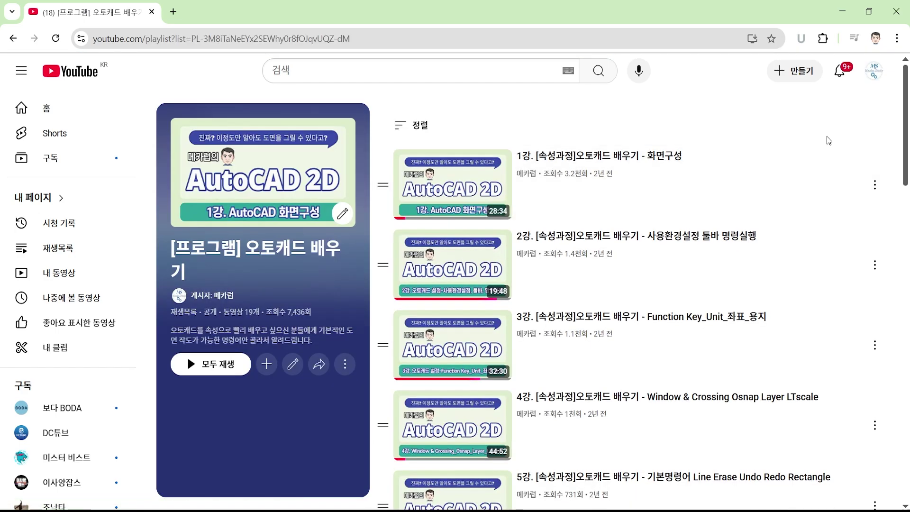
# Step: Look through the lesson titles of the AutoCAD playlist, from 1강 on screen layout to 18강 on dimension styles
pyautogui.moveTo(905, 113); pyautogui.dragTo(905, 123)
pyautogui.scroll(-4, 659, 156)
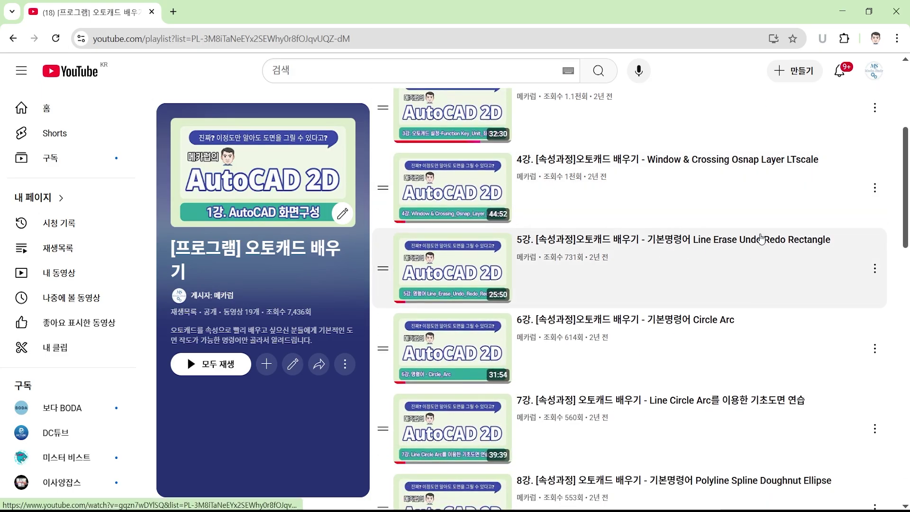
pyautogui.scroll(-1, 737, 306)
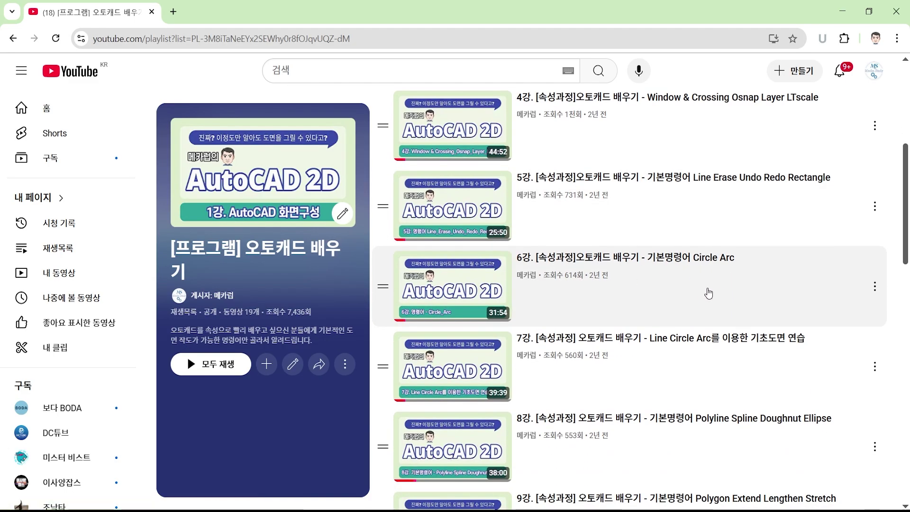
pyautogui.scroll(-4, 709, 291)
pyautogui.scroll(1, 708, 163)
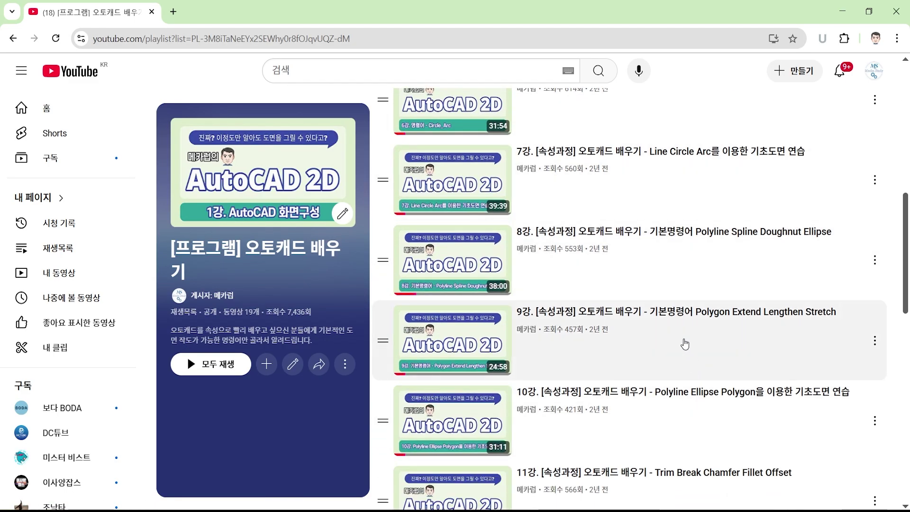
pyautogui.scroll(-6, 692, 322)
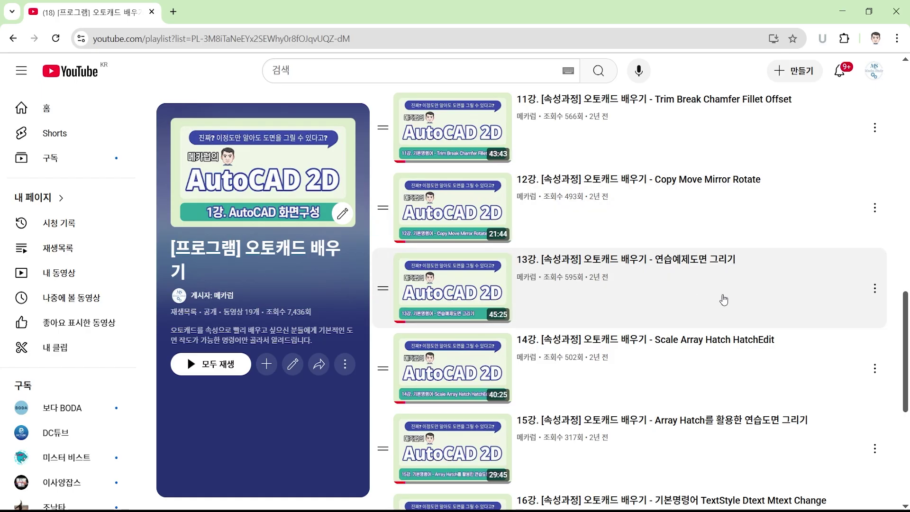
pyautogui.scroll(-3, 692, 303)
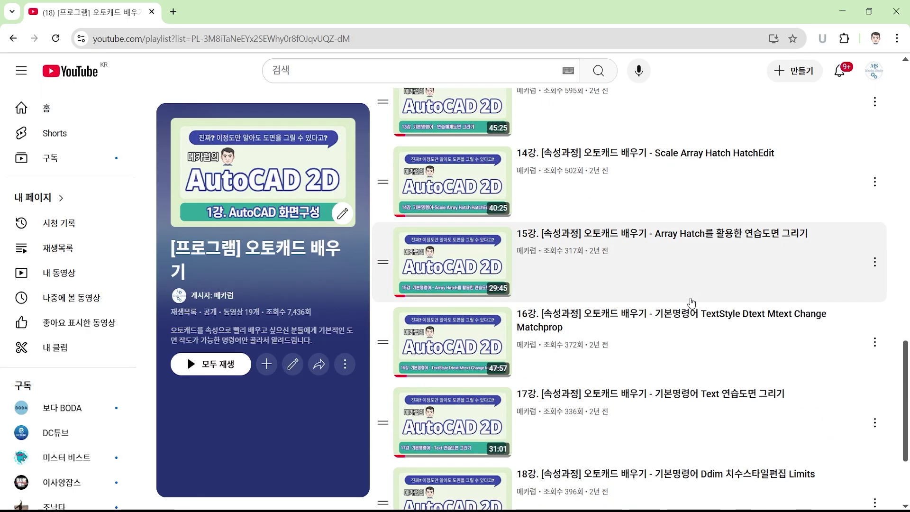
pyautogui.scroll(2, 696, 332)
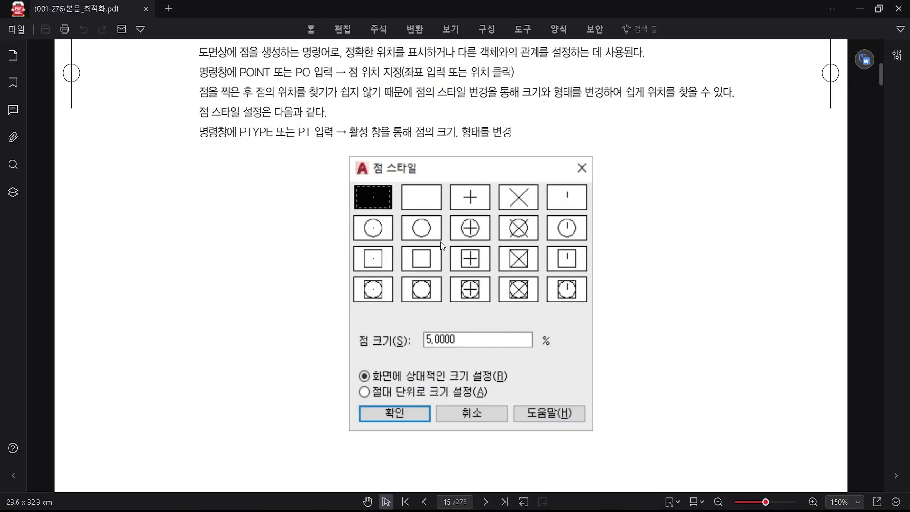
# Step: Review the MOVE and COPY sections in the PDF textbook's modify commands chapter and return to the playlist's lessons on editing commands
pyautogui.scroll(-10, 440, 337)
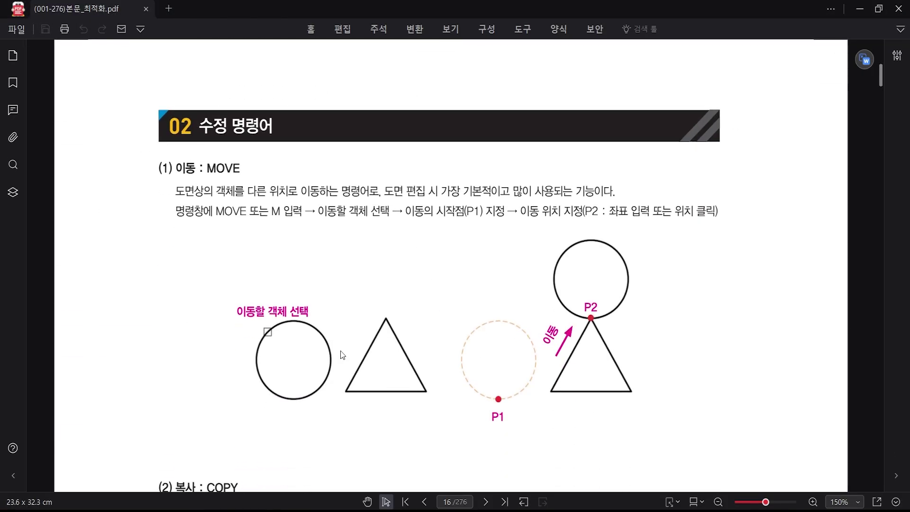
pyautogui.scroll(-10, 342, 354)
pyautogui.scroll(6, 213, 164)
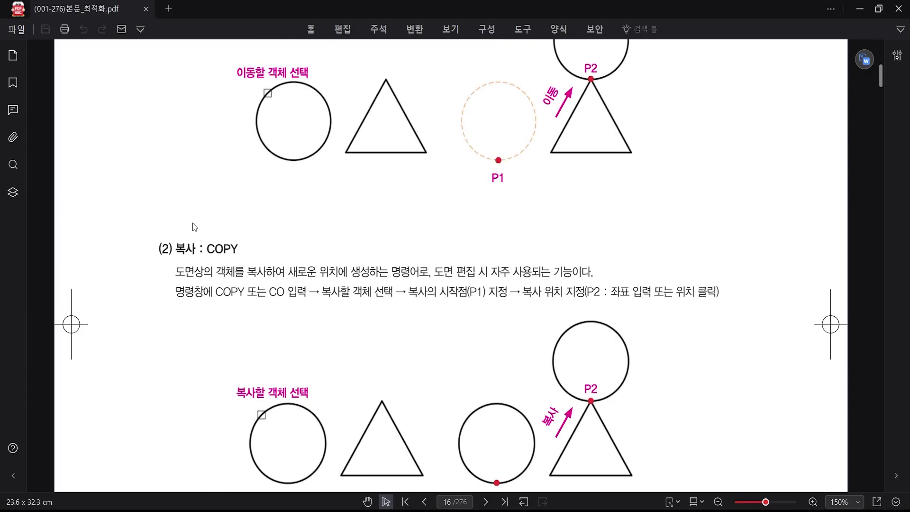
pyautogui.click(859, 8)
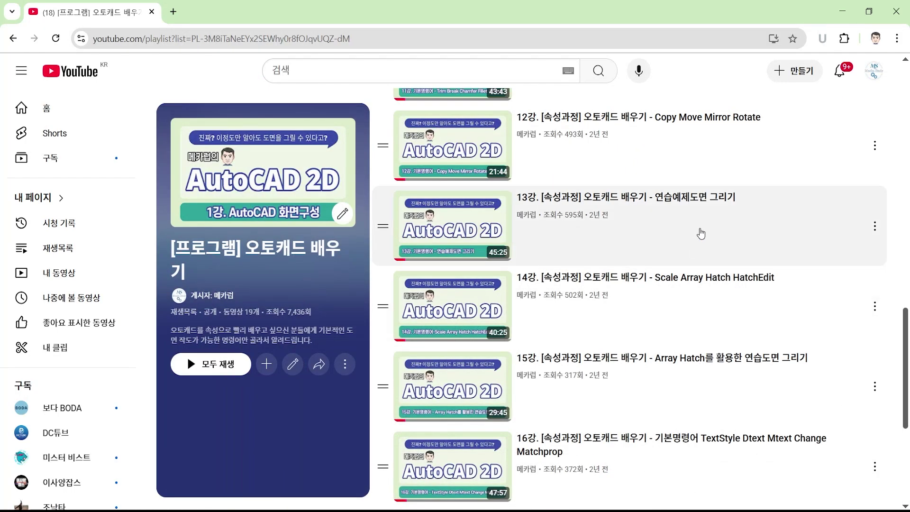
pyautogui.scroll(3, 704, 240)
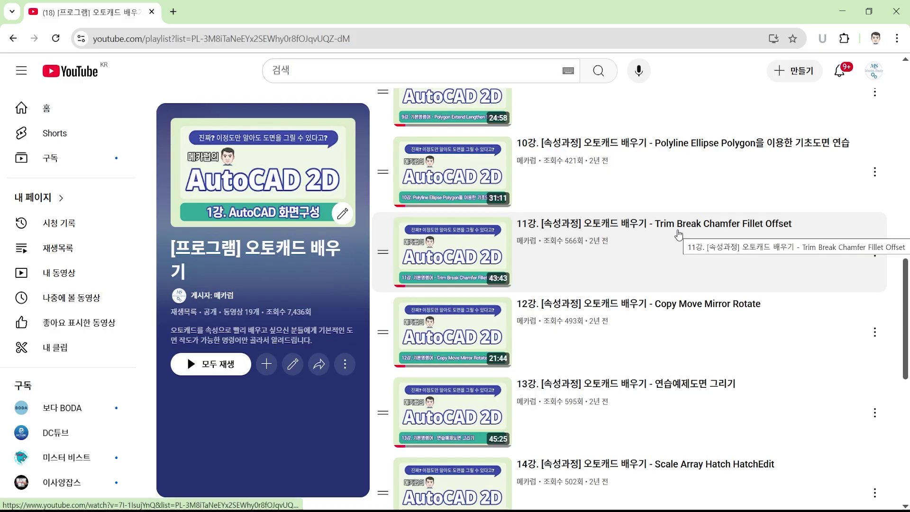
# Step: Go back to the YouTube channel's home page and examine its course sections, including the textbook lectures and "[프로그램] 오토캐드 배우기"
pyautogui.click(13, 39)
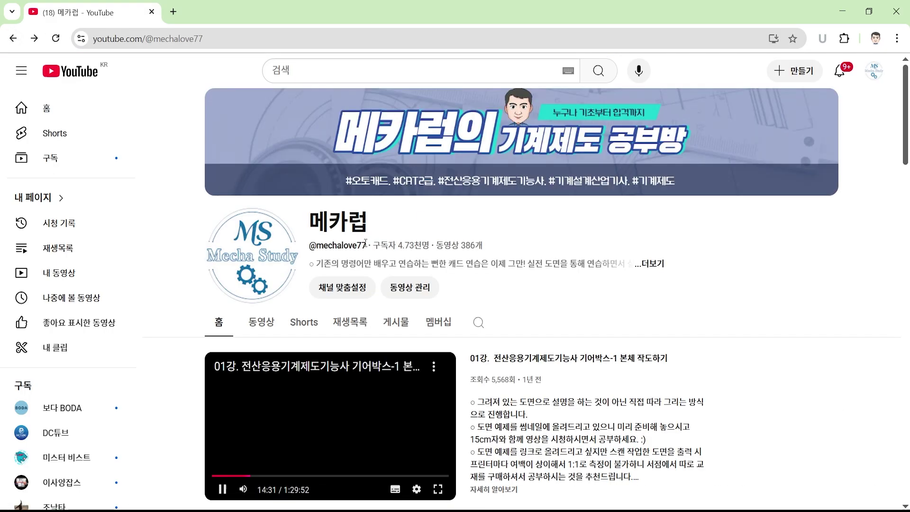
pyautogui.scroll(-3, 508, 315)
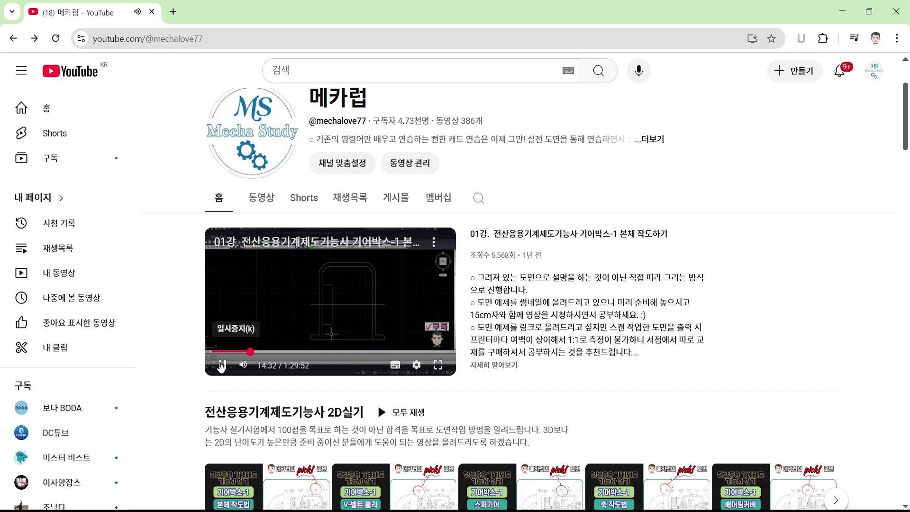
pyautogui.scroll(-12, 488, 346)
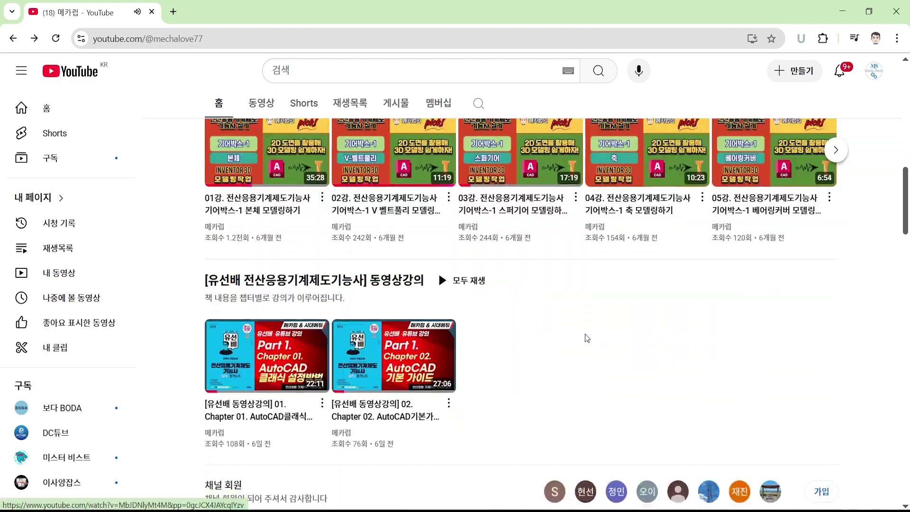
pyautogui.scroll(9, 582, 330)
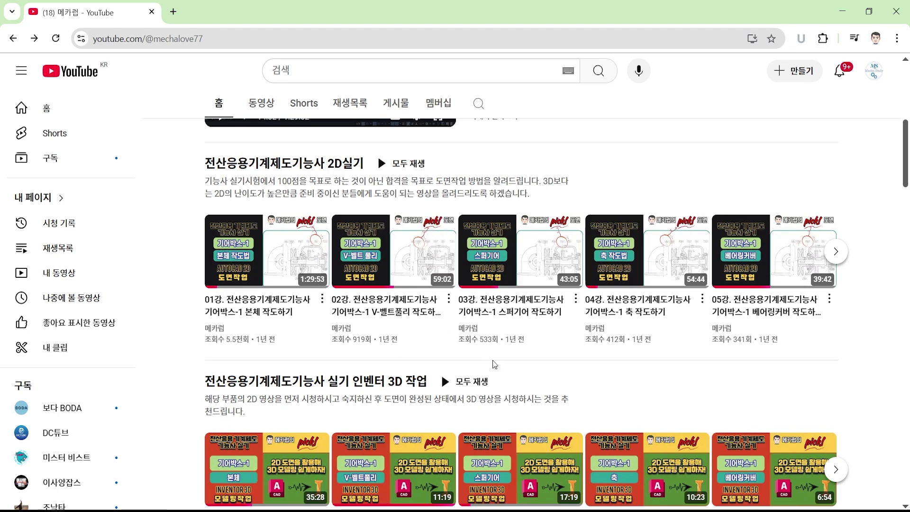
pyautogui.scroll(-5, 529, 313)
pyautogui.scroll(-5, 697, 326)
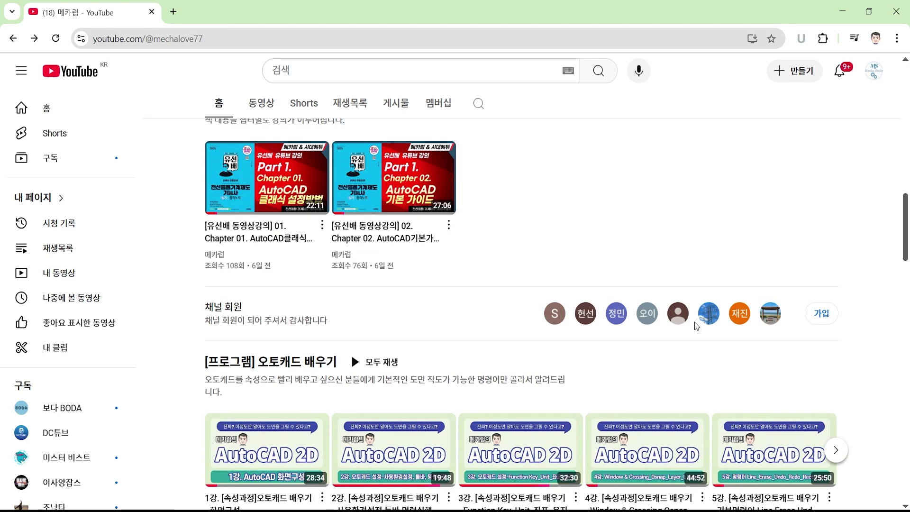
pyautogui.scroll(4, 717, 299)
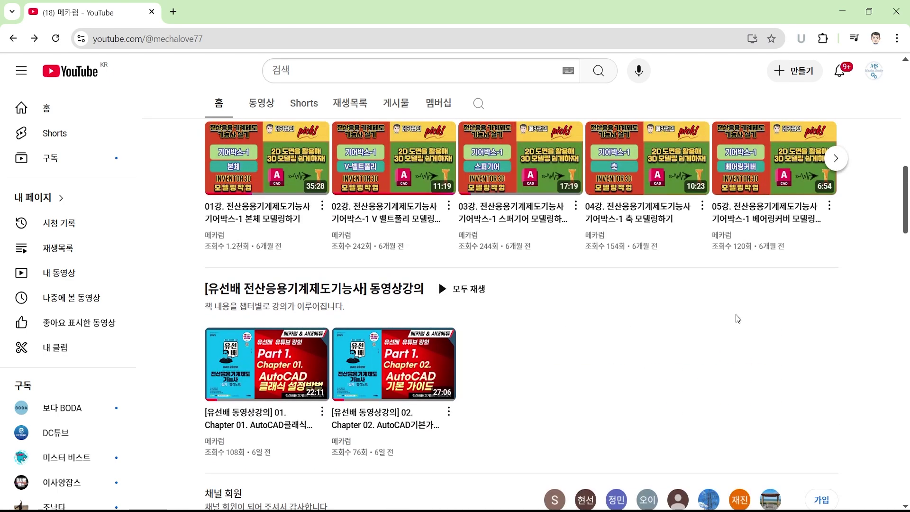
pyautogui.scroll(-3, 824, 363)
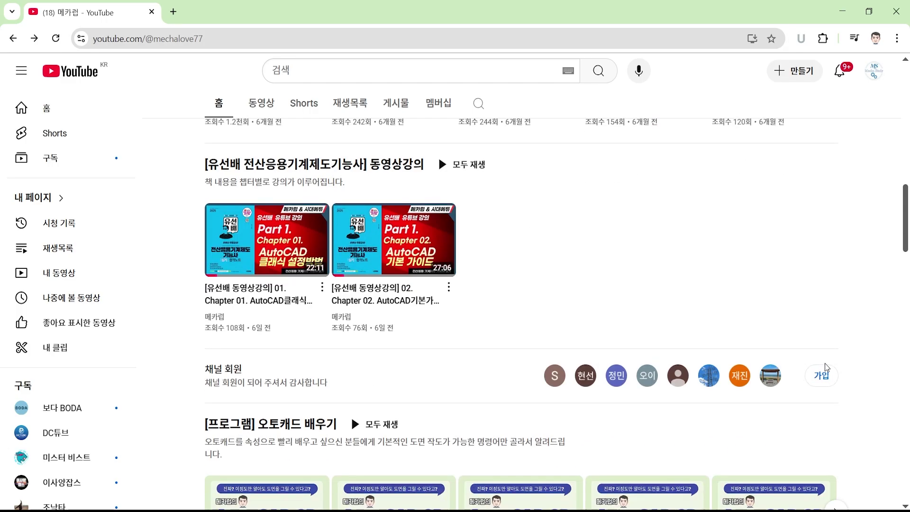
pyautogui.scroll(-12, 844, 352)
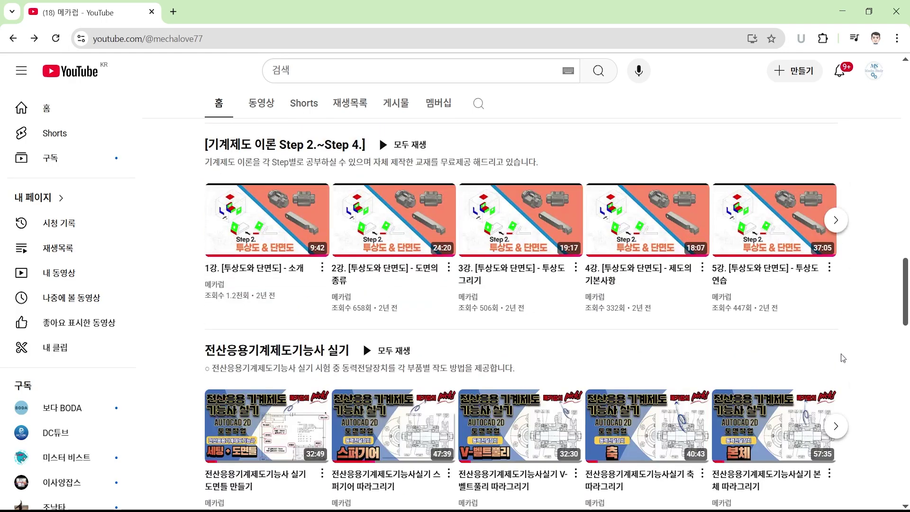
pyautogui.scroll(7, 841, 353)
pyautogui.scroll(7, 834, 356)
pyautogui.scroll(-6, 408, 377)
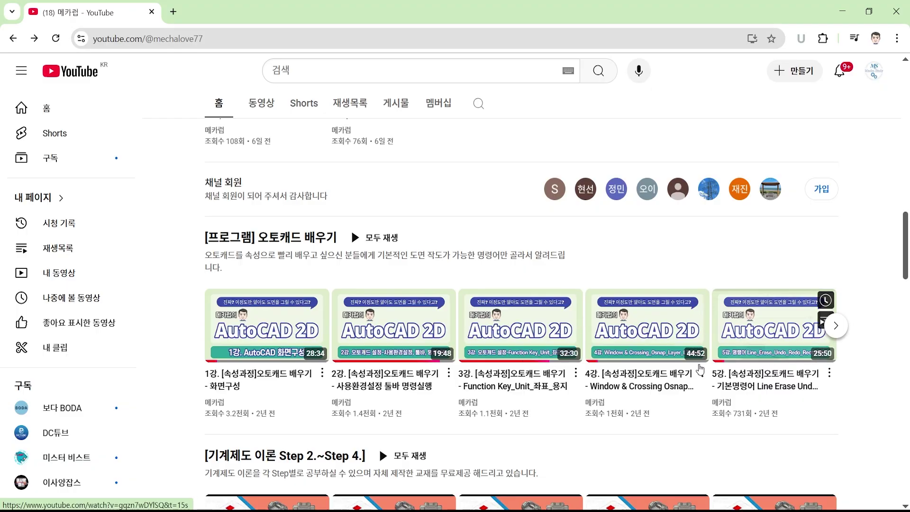
# Step: Switch back to the PDF textbook and review the opening of chapter "02 수정 명령어" with its MOVE section
pyautogui.click(842, 11)
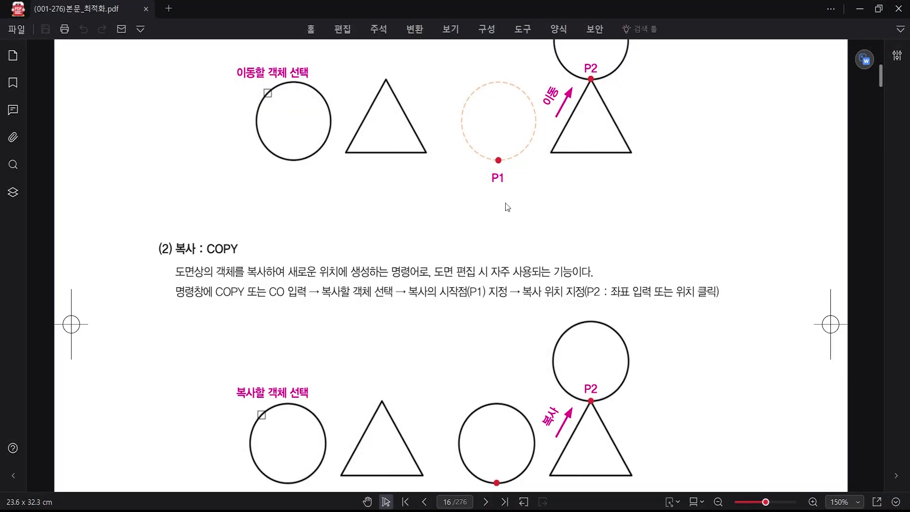
pyautogui.scroll(8, 464, 240)
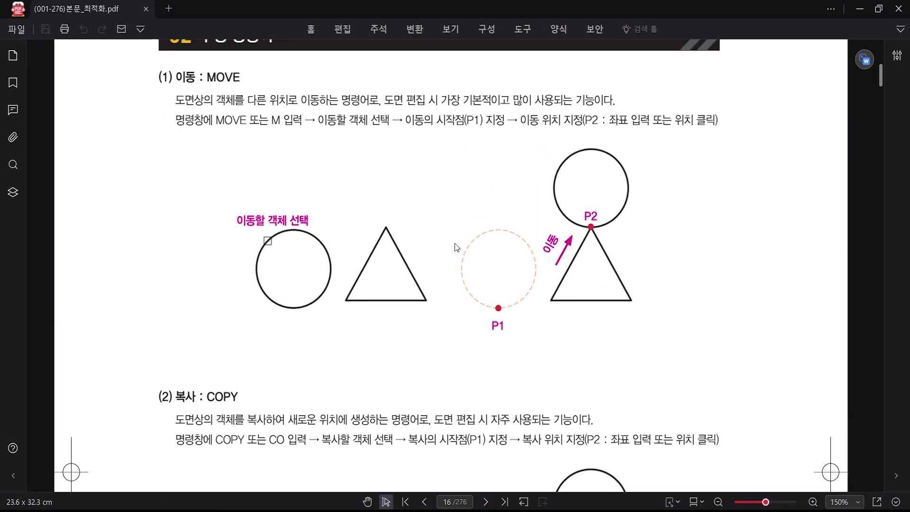
pyautogui.scroll(7, 453, 244)
pyautogui.scroll(-10, 450, 247)
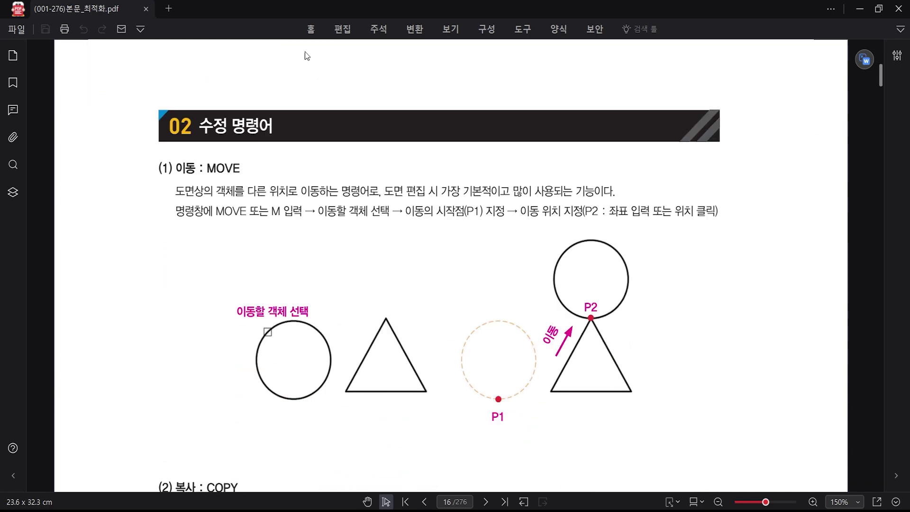
pyautogui.scroll(7, 658, 266)
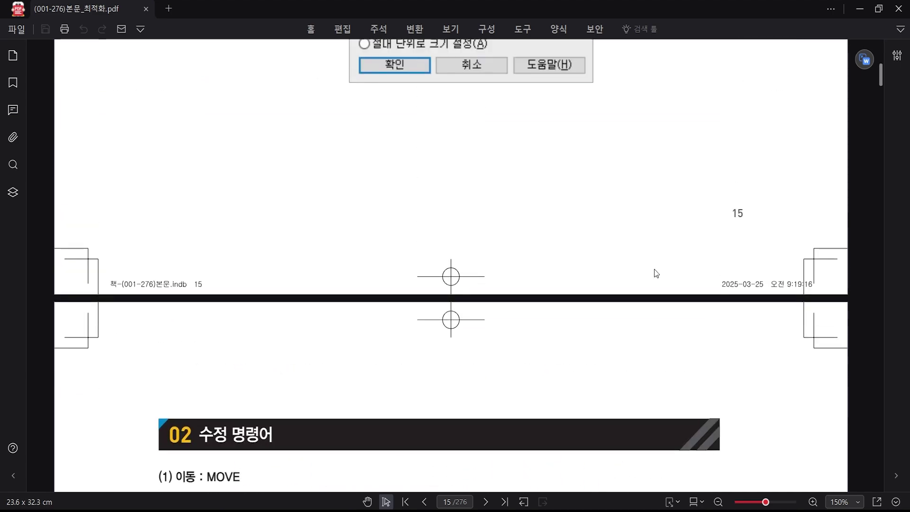